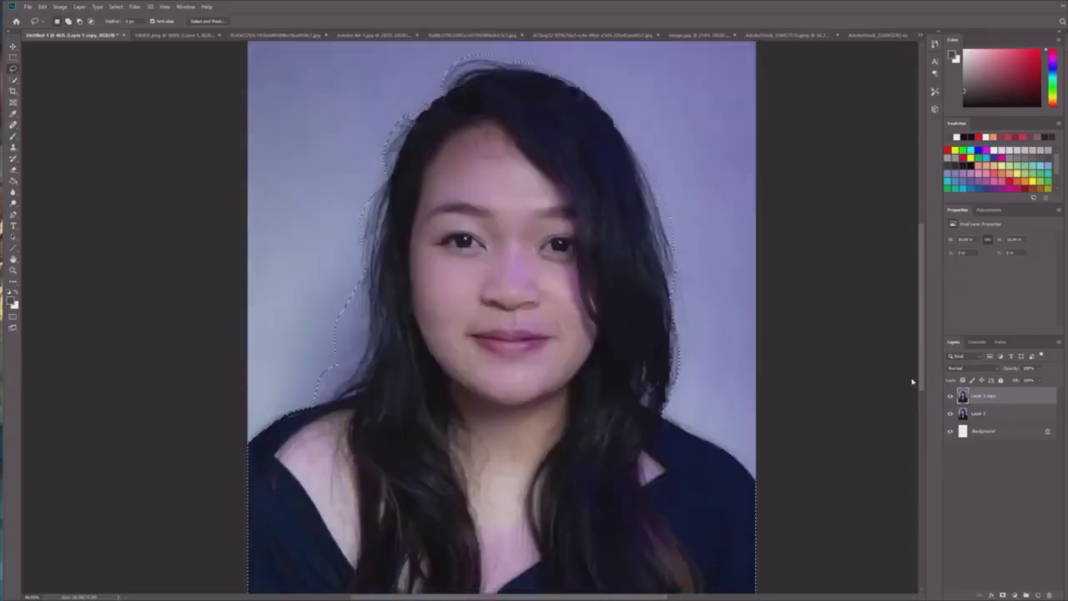
Refine the portrait selection's edges with Select and Mask, and apply the selection as a layer mask on Layer 1 copy.
key("ctrl+alt+r")
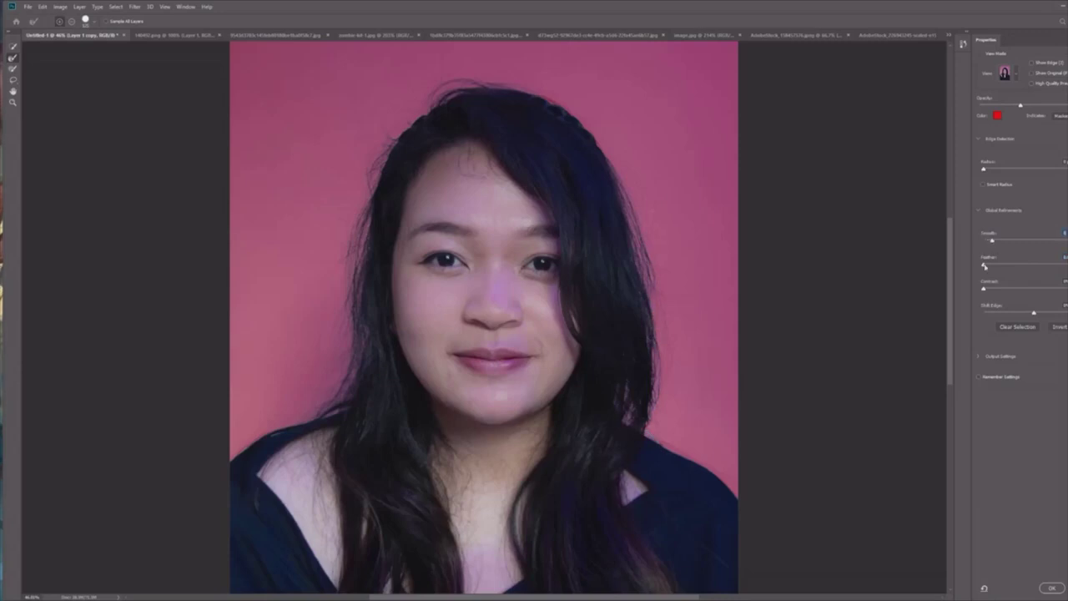
left_click(1051, 588)
left_click(1002, 594)
Hide the original Layer 1 to check the cut-out, and delete that layer.
left_click(962, 413)
right_click(960, 409)
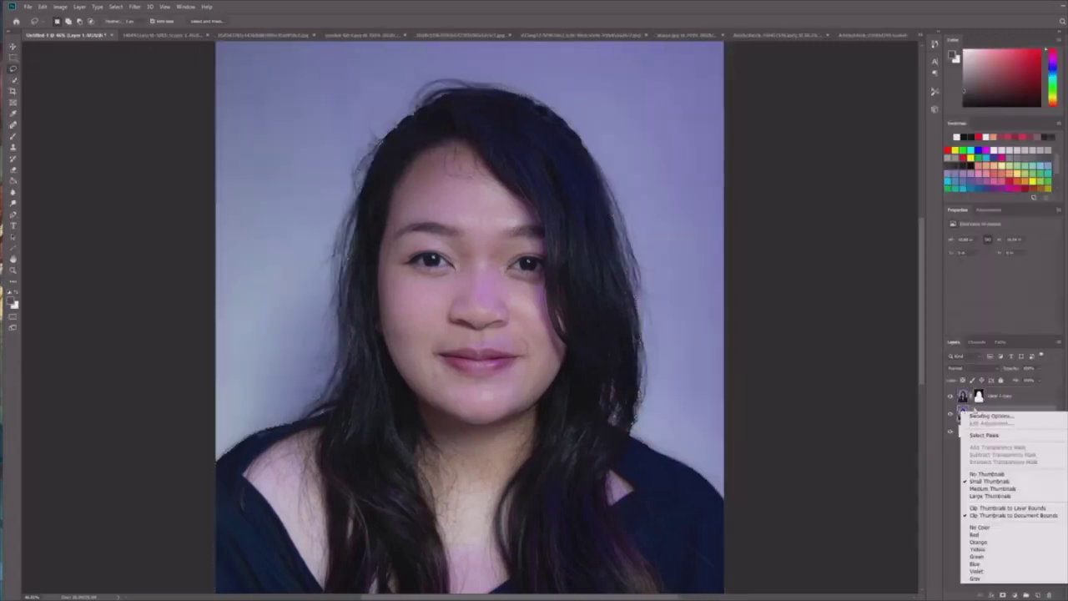
left_click(962, 396)
left_click(950, 414)
left_click(978, 397)
left_click(963, 412)
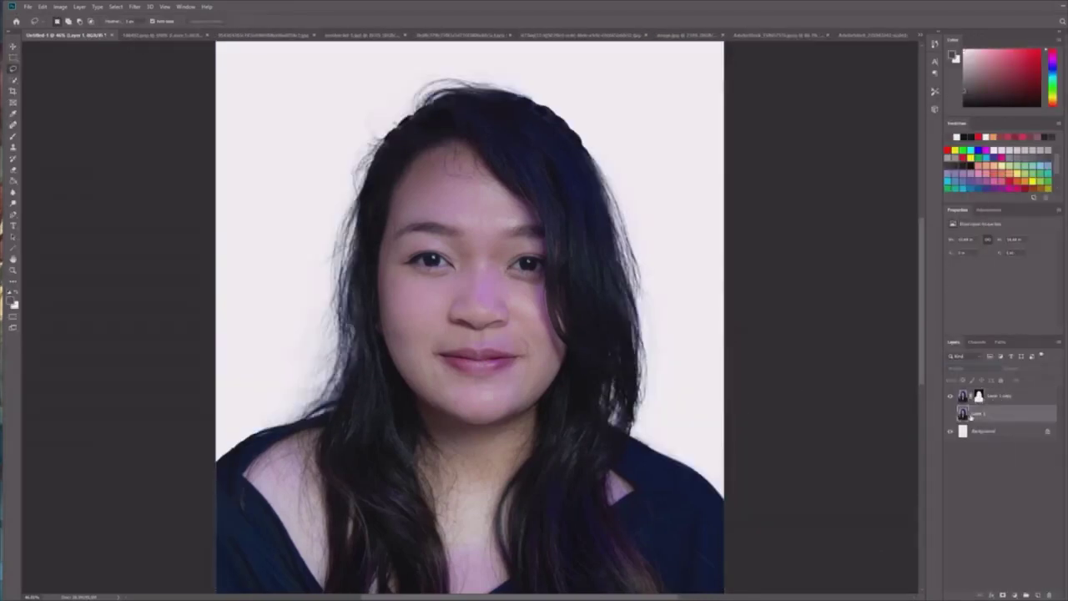
right_click(965, 414)
right_click(979, 413)
left_click(1001, 105)
key("Return")
Duplicate the masked portrait layer and set the lower copy's blend mode to Multiply.
left_click_drag(999, 397, 1037, 594)
left_click(1001, 413)
scroll(534, 334, "up", 1)
left_click(973, 368)
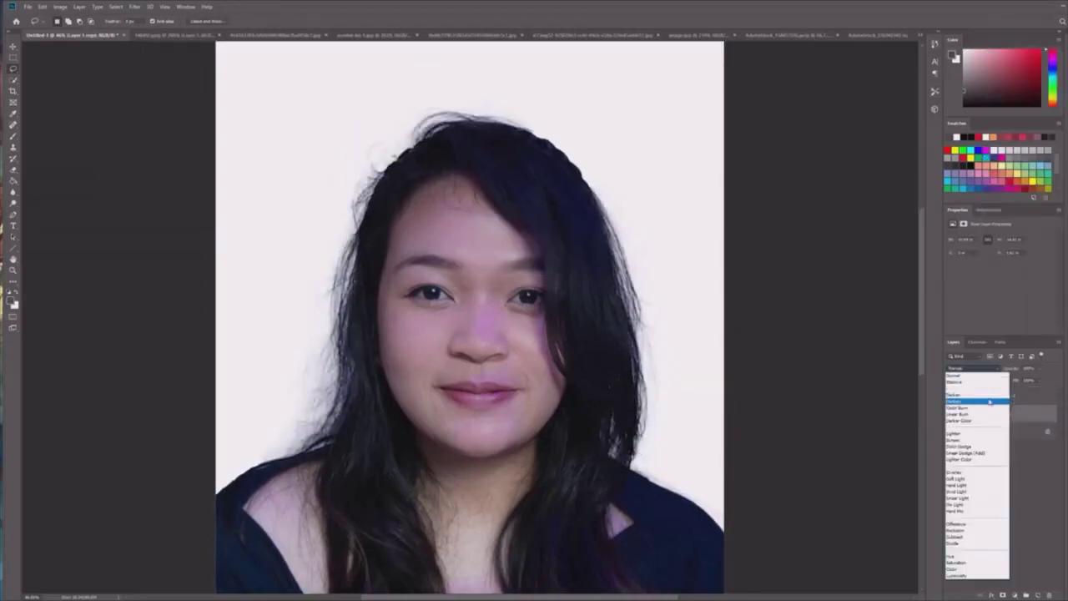
left_click(990, 401)
Unlock the Background layer and fill it with dark grey using the Paint Bucket.
left_click(1048, 431)
left_click(12, 181)
left_click(292, 192)
Brush black along the hair edges on the upper portrait copy's mask to blend them into the backdrop.
left_click(992, 395)
key("e")
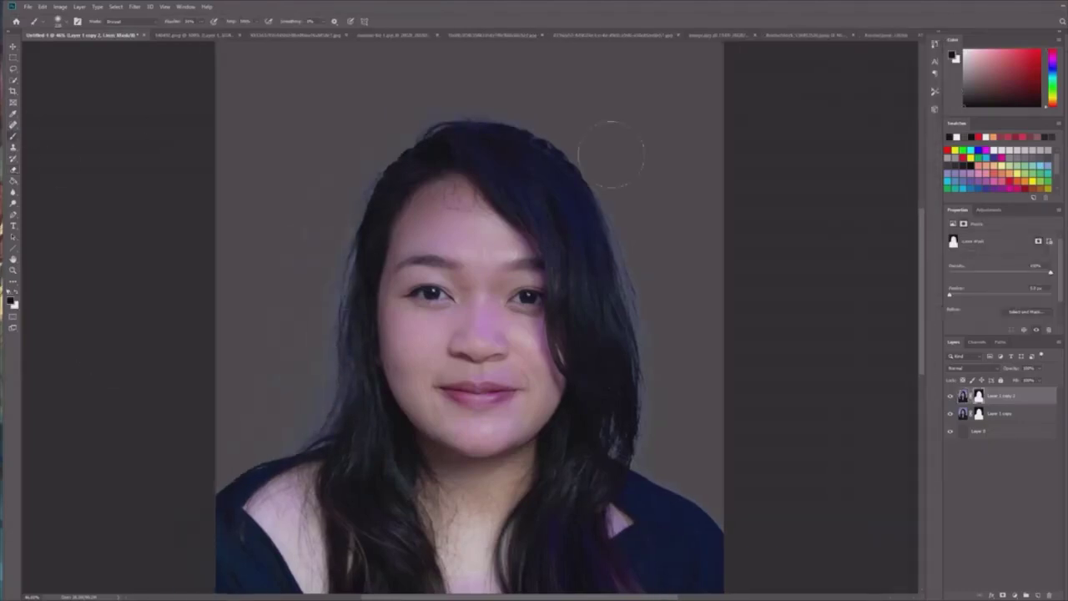
left_click_drag(323, 242, 294, 431)
left_click_drag(568, 167, 679, 370)
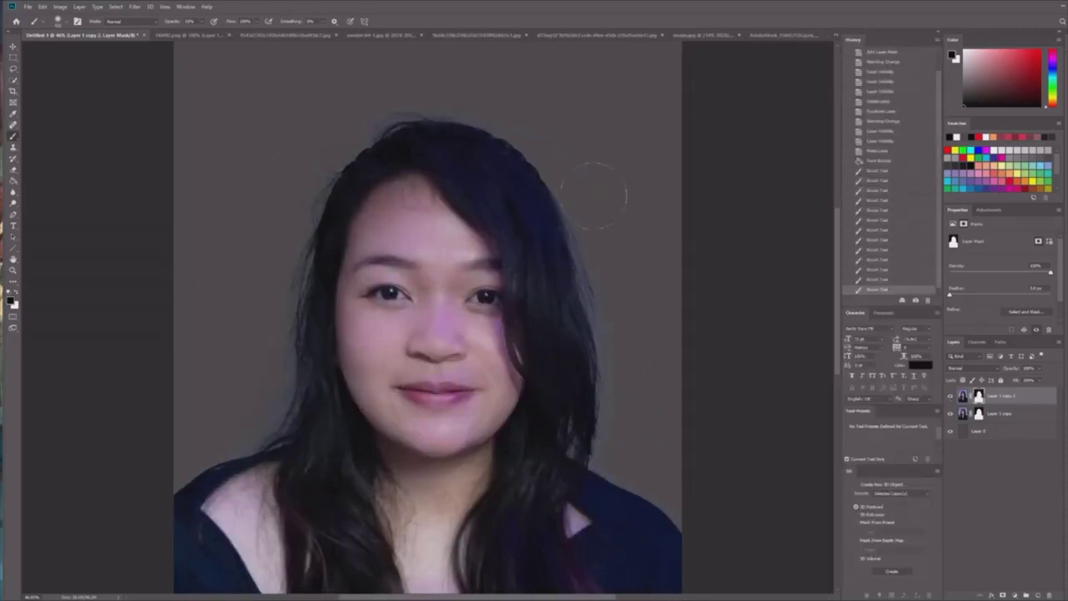
left_click_drag(583, 275, 659, 493)
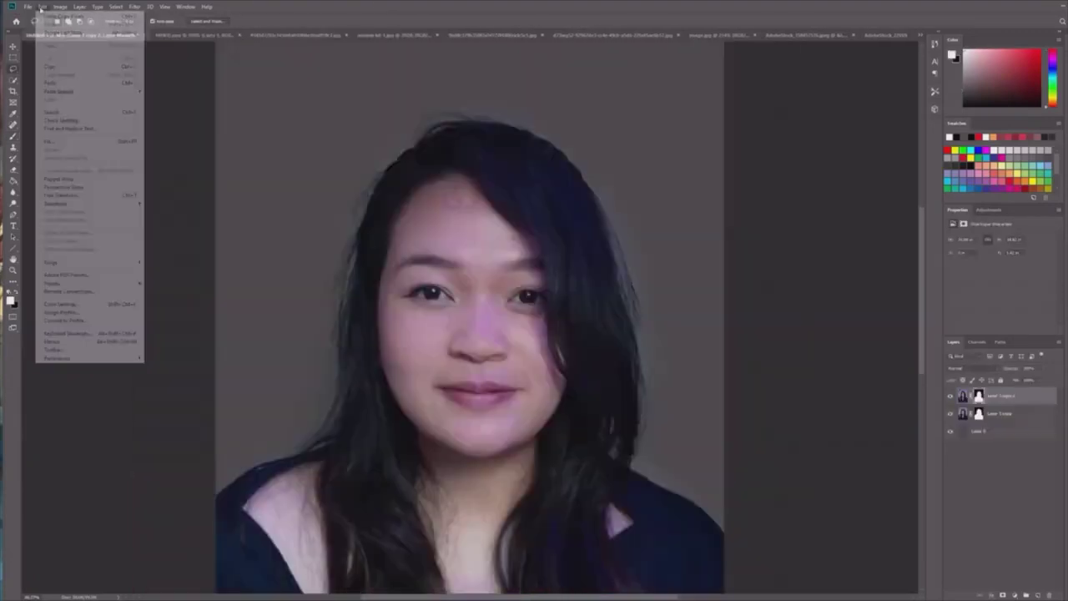
Paste the wrinkled face texture and scale it semi-transparently over the portrait's eyes and forehead.
key("ctrl+v")
key("ctrl+t")
key("Return")
left_click(1020, 378)
key("ctrl+t")
left_click_drag(594, 396, 579, 380)
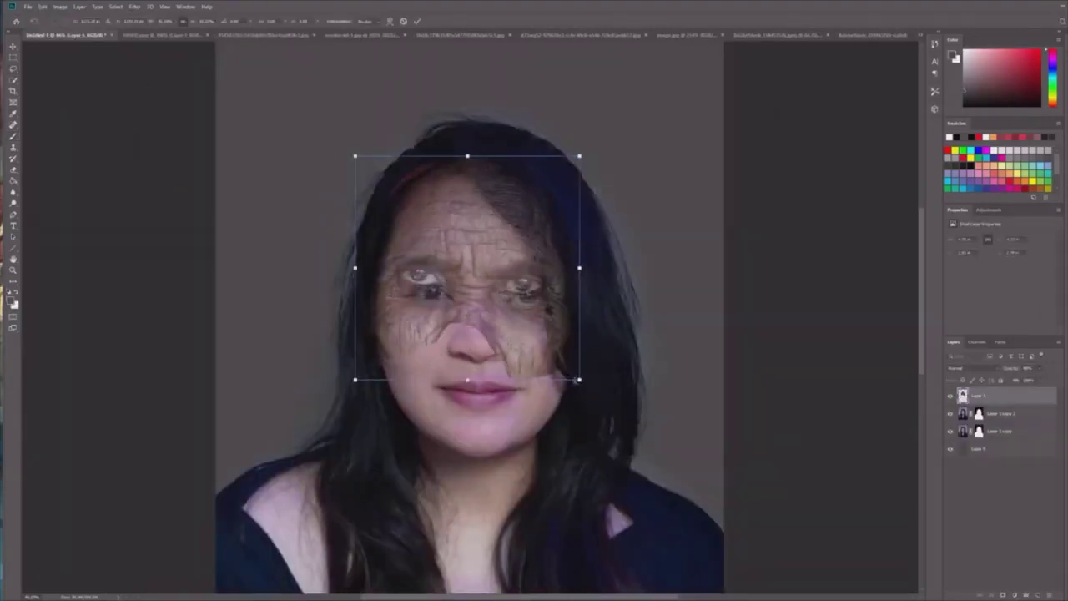
left_click_drag(538, 318, 554, 335)
left_click_drag(586, 174, 580, 180)
Warp the wrinkled texture to follow the portrait's face and restore its opacity to 100%.
left_click(43, 7)
left_click(169, 260)
left_click_drag(571, 322, 577, 319)
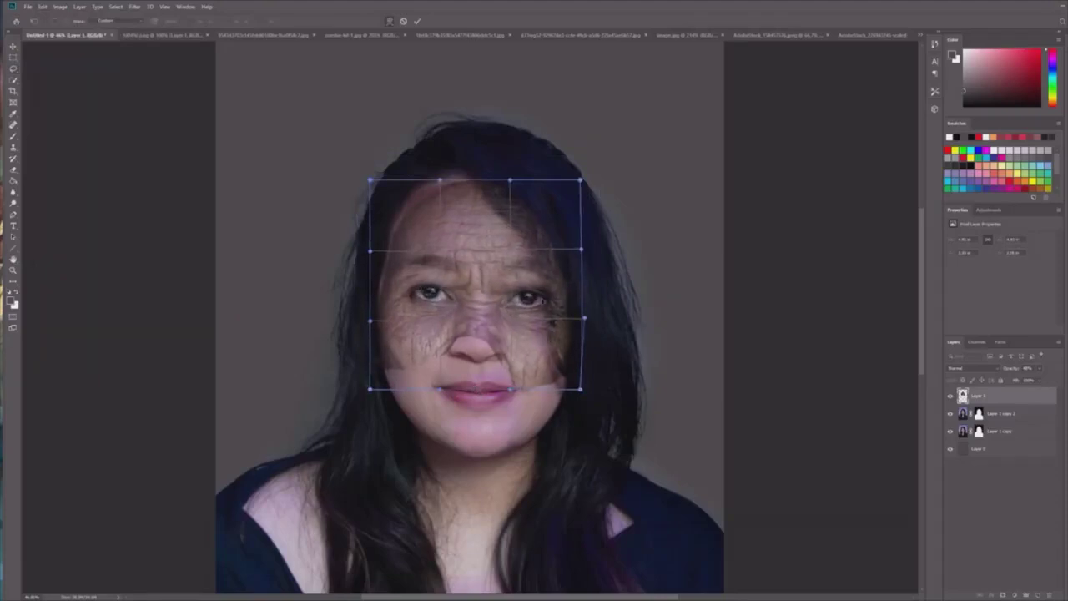
left_click_drag(369, 180, 349, 153)
key("Return")
left_click(1040, 368)
left_click_drag(1036, 377, 1059, 378)
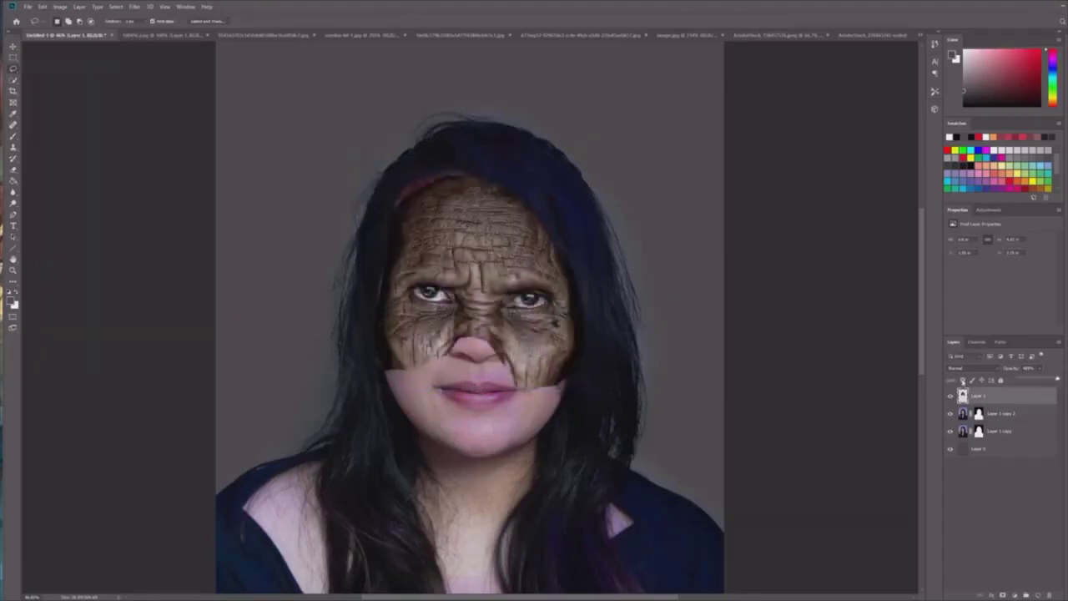
Blend the wrinkled texture into the skin by adjusting its Blend If sliders in the layer style.
double_click(1019, 396)
left_click_drag(763, 285, 779, 270)
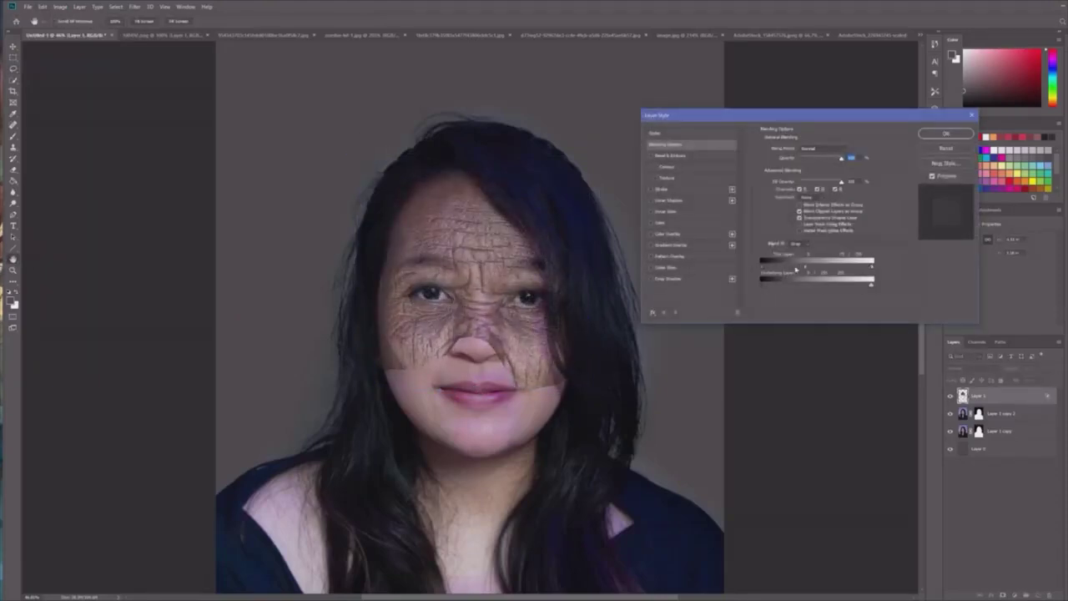
left_click(946, 133)
left_click(967, 368)
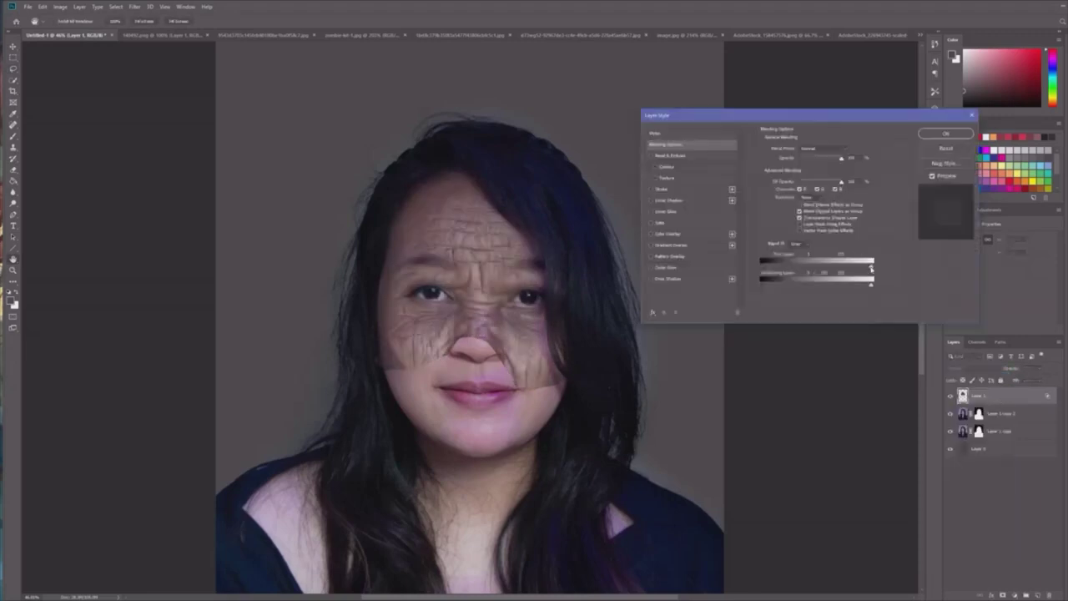
left_click(945, 134)
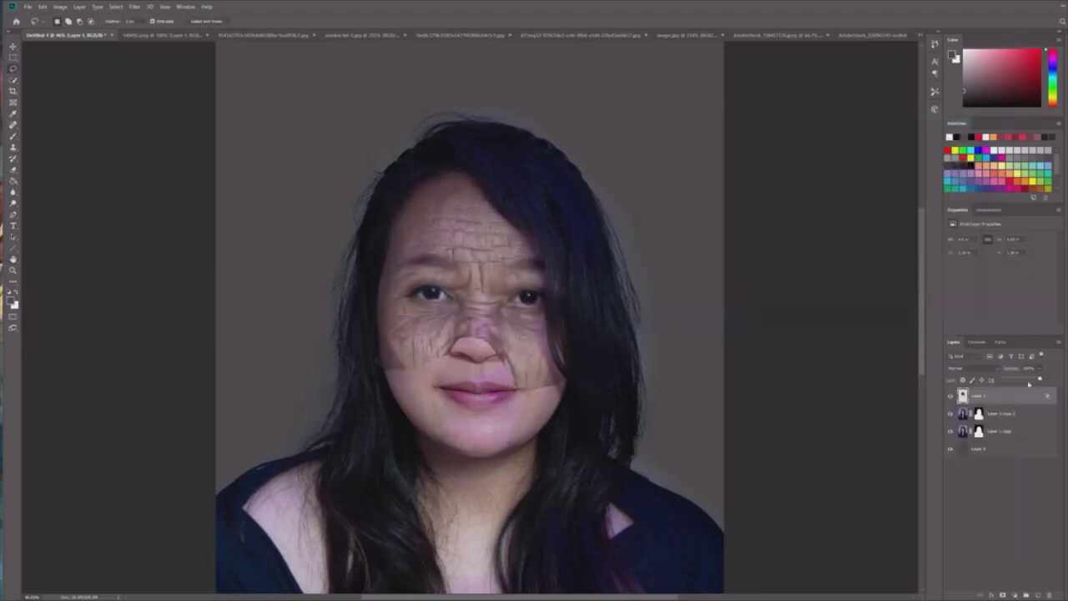
Add a layer mask to the wrinkled texture and invert it to hide the whole texture.
left_click(12, 270)
left_click_drag(412, 240, 433, 255)
left_click(1003, 595)
left_click(1026, 316)
Brush white on the mask to reveal wrinkles under both eyes, and set the layer's blend mode to Hard Light.
left_click(12, 169)
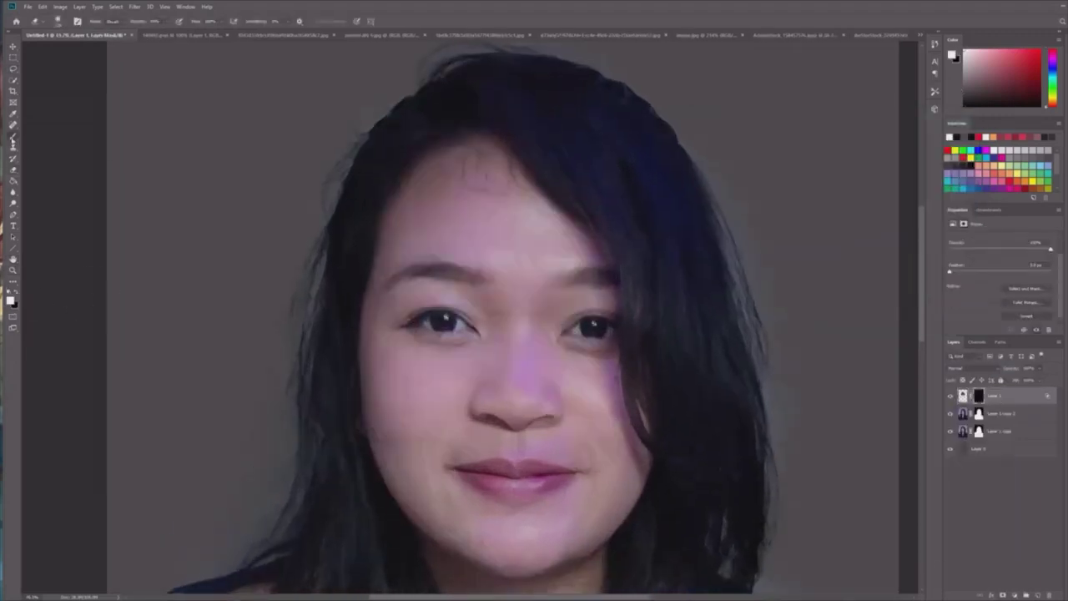
left_click(12, 138)
key("ctrl+z")
mouse_move(425, 364)
left_mouse_down()
mouse_move(474, 356)
mouse_move(409, 359)
left_mouse_up()
left_click_drag(554, 346, 604, 372)
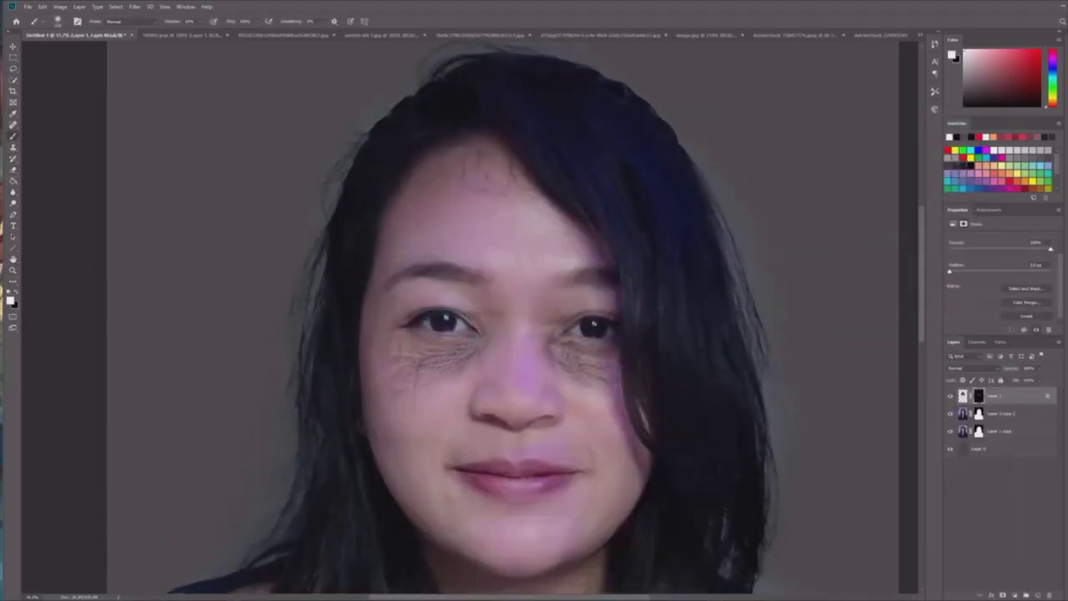
left_click(967, 368)
left_click(971, 490)
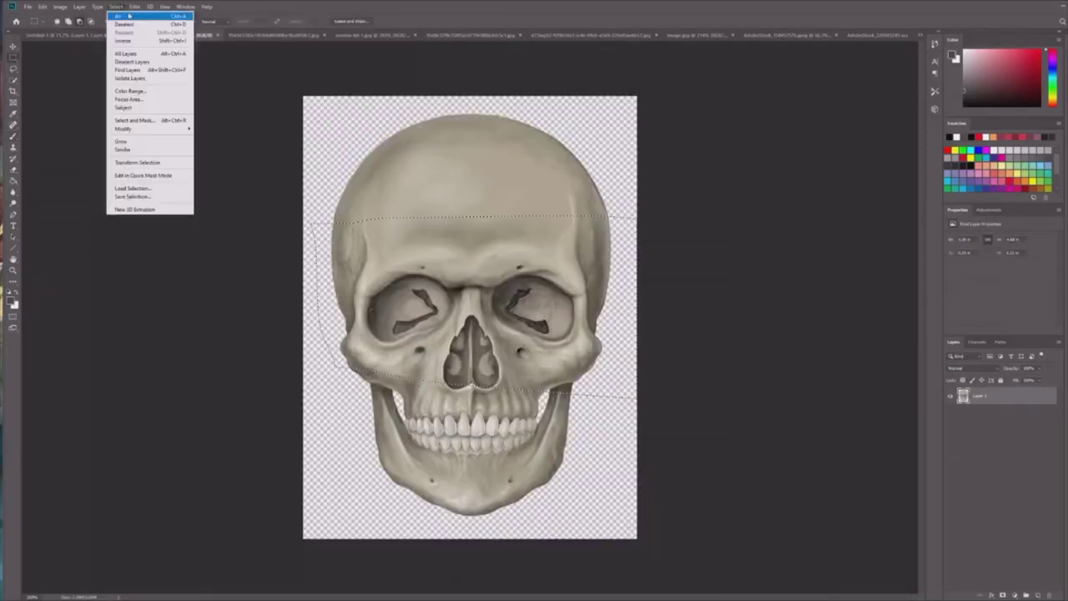
Copy the skull's middle section into the portrait document and position it semi-transparently over the eyes and nose.
left_click_drag(310, 214, 632, 393)
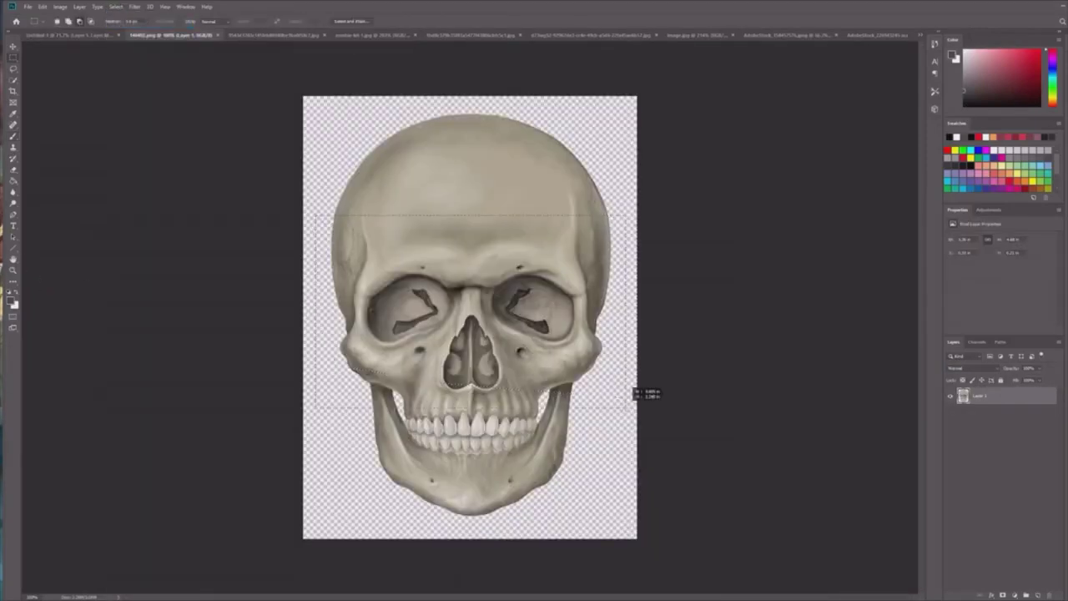
key("ctrl+Tab")
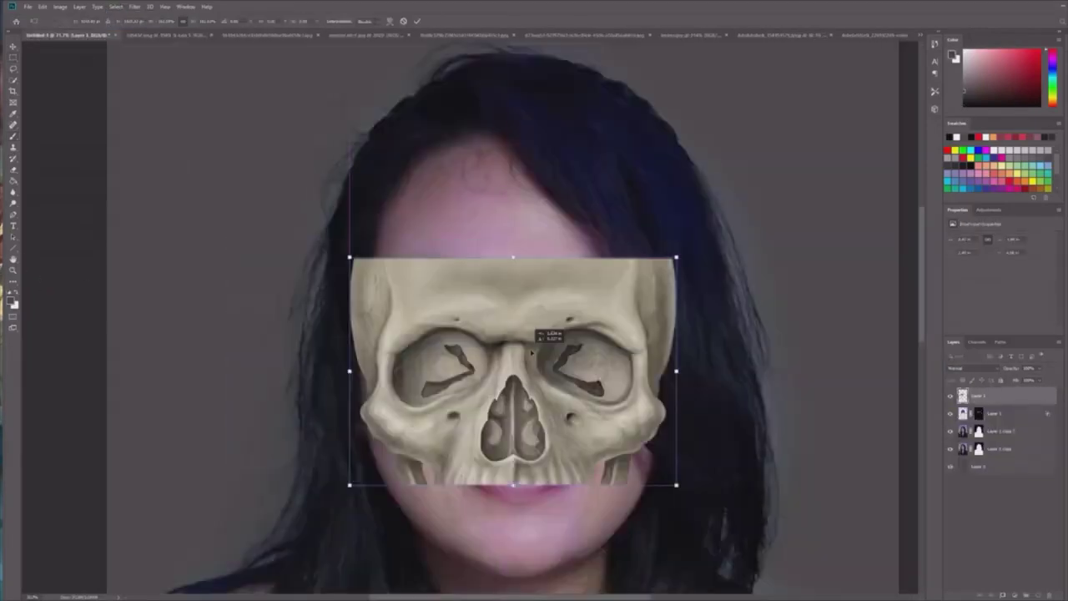
left_click_drag(532, 352, 534, 334)
left_click_drag(1011, 368, 969, 368)
left_click_drag(535, 334, 522, 331)
Warp the skull section to fit the face and restore its opacity to 100%.
left_click(389, 21)
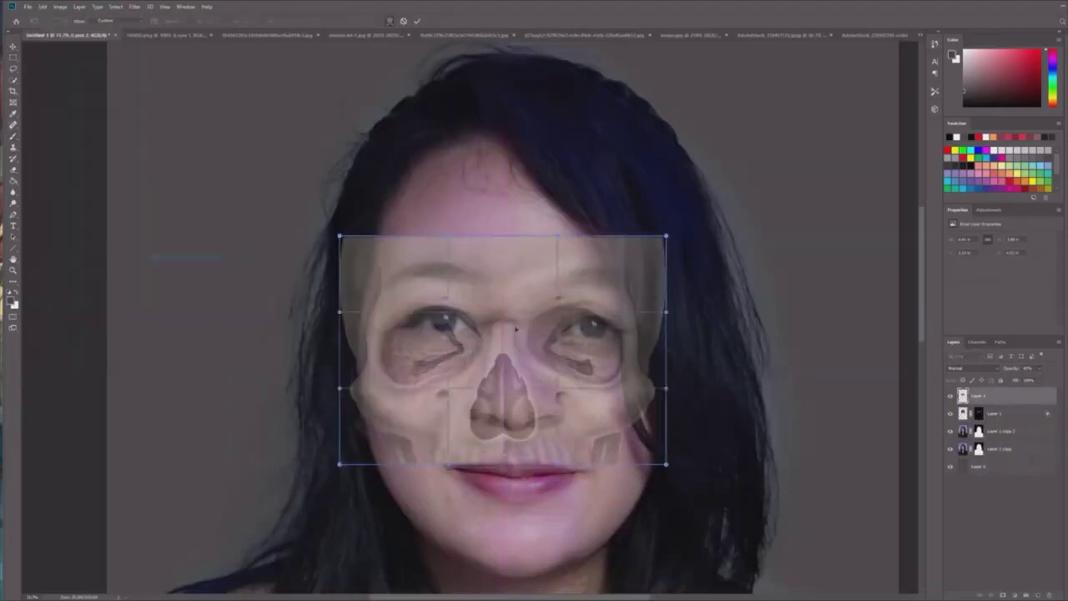
left_click_drag(668, 312, 677, 313)
left_click_drag(339, 312, 331, 309)
left_click_drag(668, 464, 679, 468)
left_click_drag(329, 310, 336, 312)
key("Return")
left_click_drag(1011, 368, 1053, 368)
Lower the skull layer's highlight slider in Blend If, keeping the blend mode at Normal.
double_click(1013, 396)
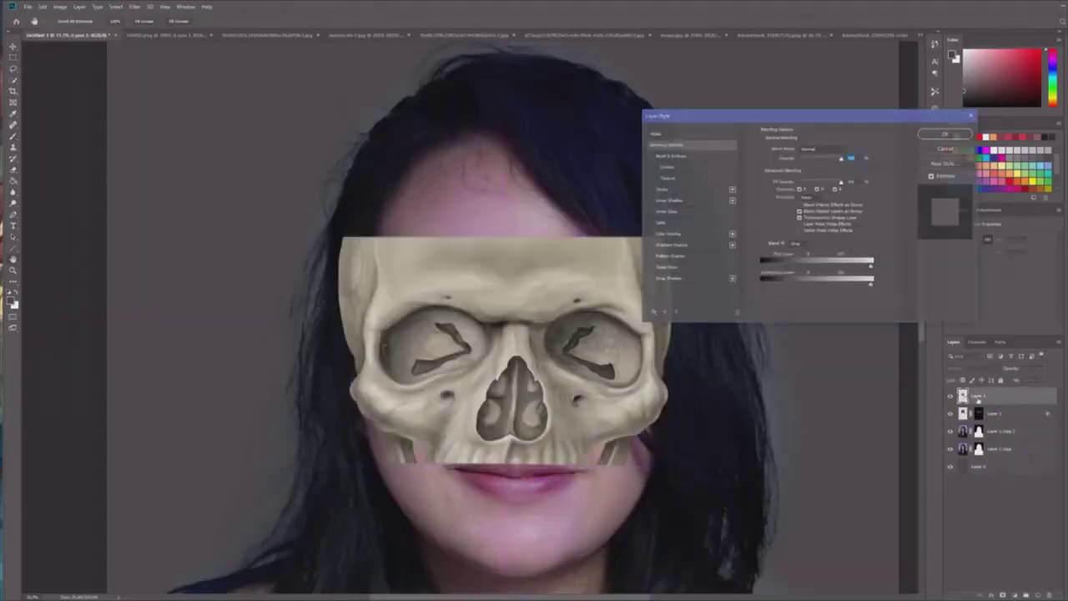
left_click_drag(870, 265, 842, 265)
key("Return")
left_click(976, 368)
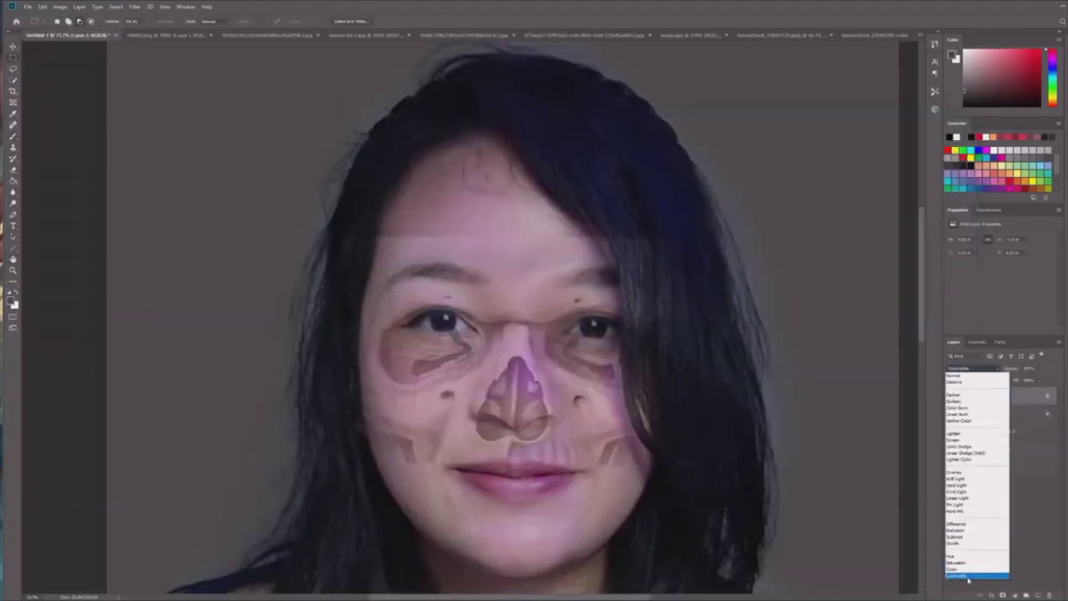
left_click(968, 375)
double_click(1014, 397)
mouse_move(848, 268)
left_mouse_down()
mouse_move(747, 288)
mouse_move(823, 267)
mouse_move(808, 267)
mouse_move(871, 268)
mouse_move(834, 268)
left_mouse_up()
key("Return")
Brush white on the skull layer's mask to reveal eye-socket shading under the eyes.
key("b")
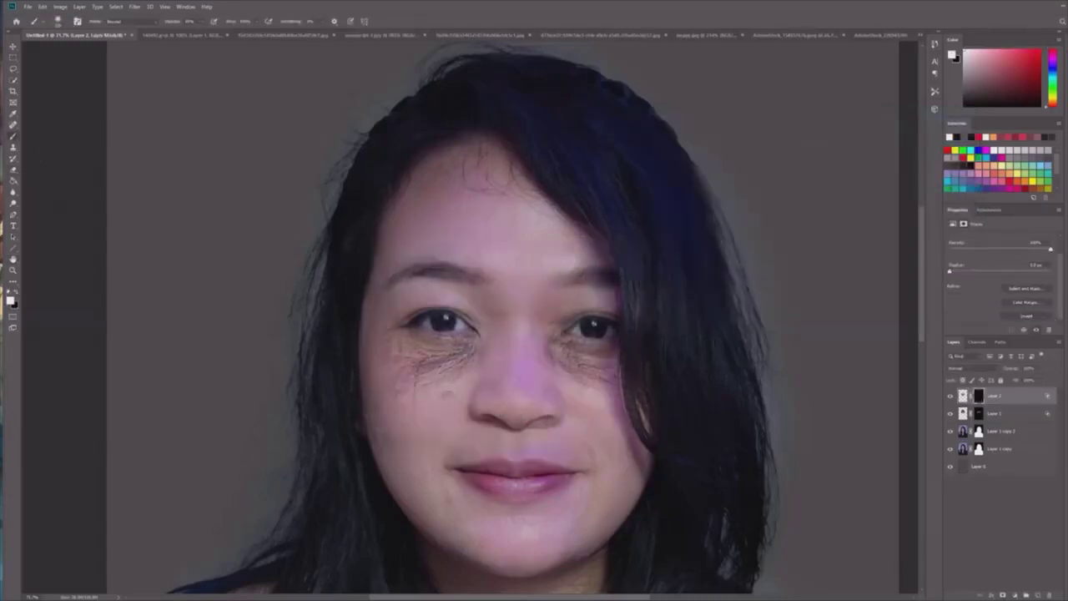
right_click(583, 269)
left_click(200, 23)
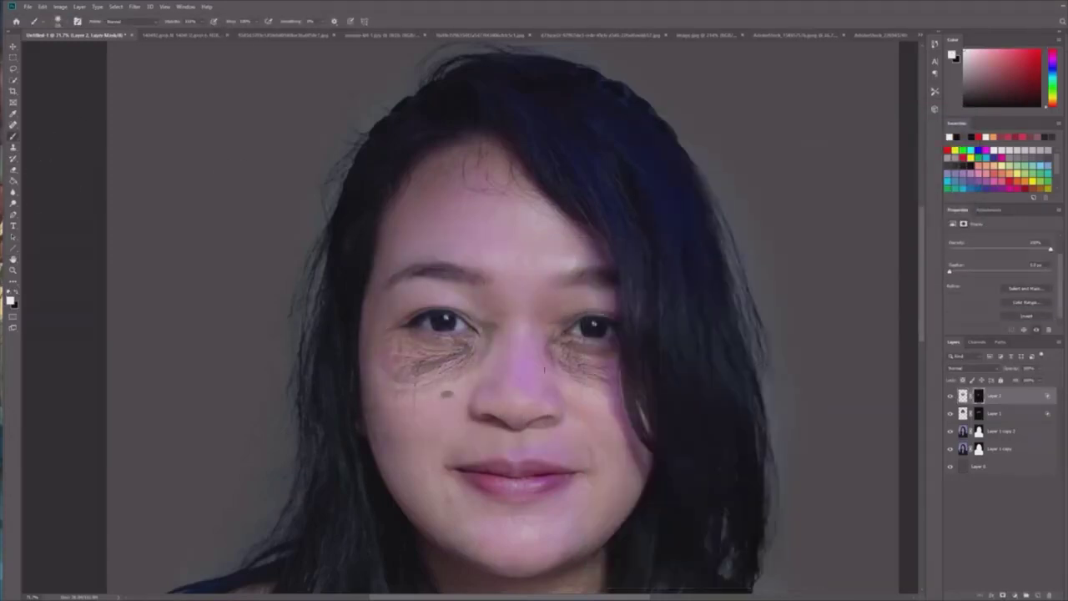
Erase the stray skull spot on the cheek from the layer mask with a smaller eraser.
key("e")
right_click(593, 327)
key("Escape")
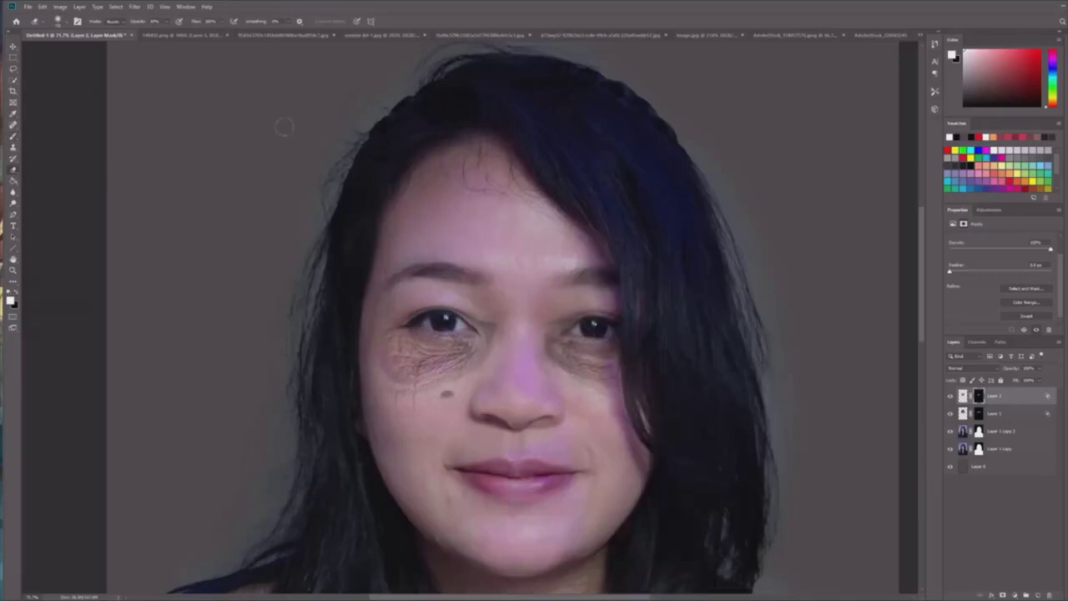
key("alt+bracketleft")
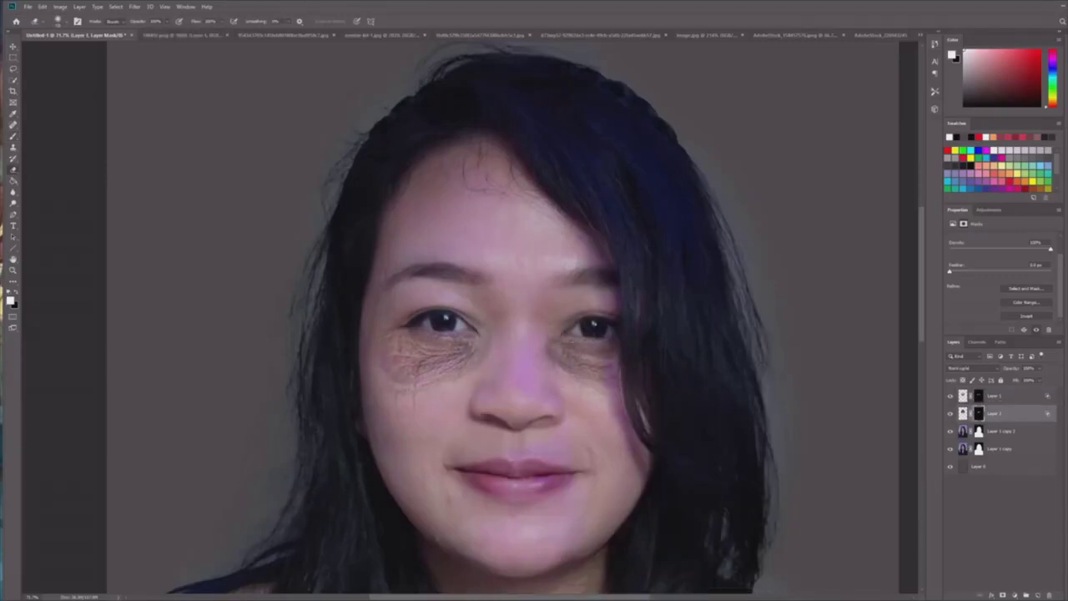
key("ctrl+bracketright")
key("z")
left_click_drag(512, 285, 523, 285)
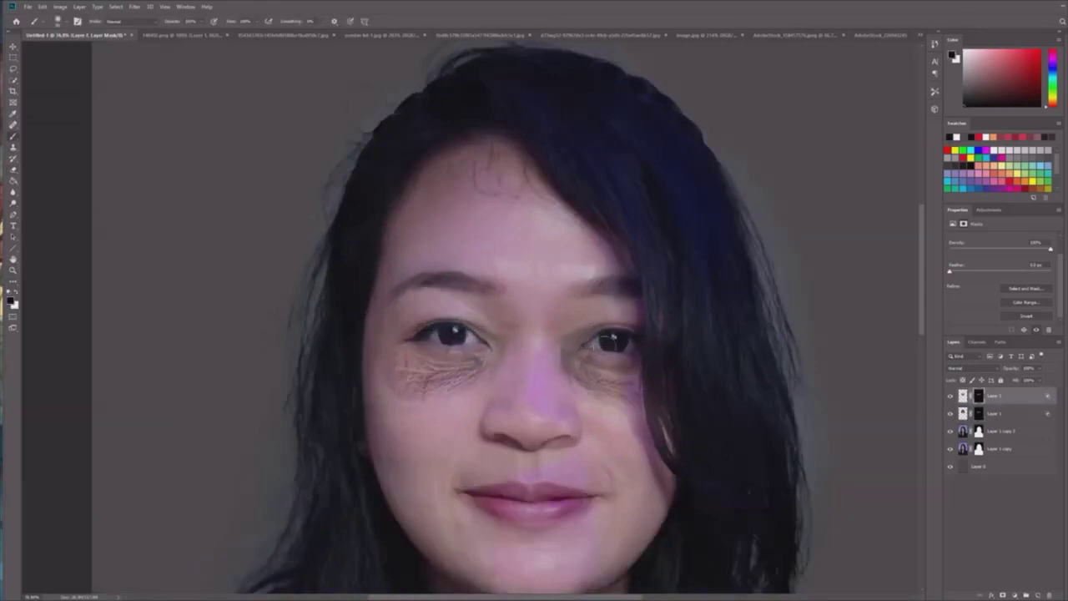
key("alt+bracketleft")
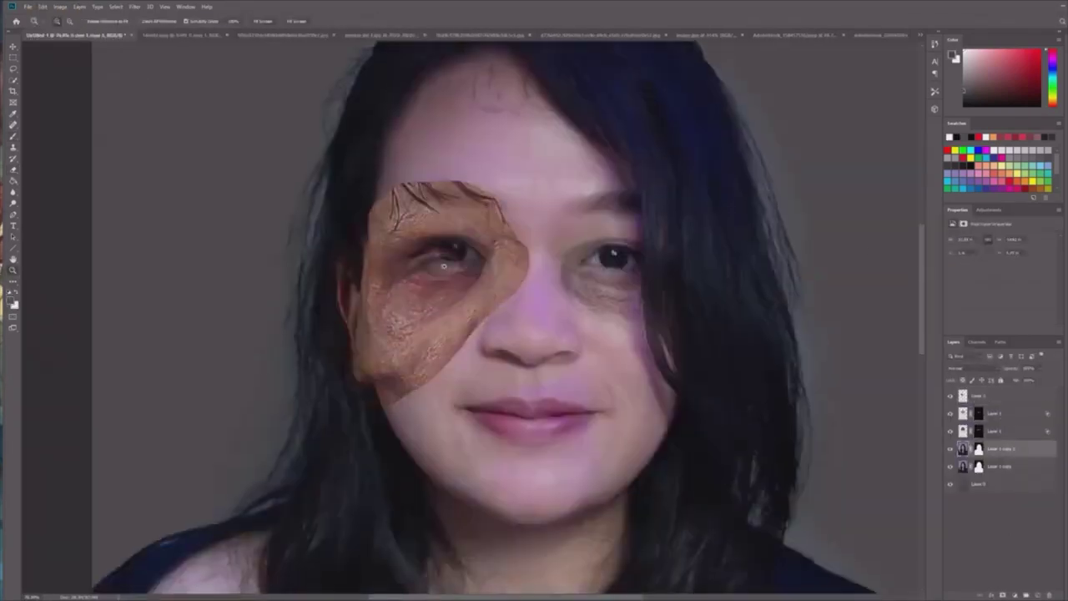
Move the pasted zombie eye patch over the portrait's uncovered eye and warp it to fit the face.
key("ctrl+t")
left_click_drag(451, 246, 476, 244)
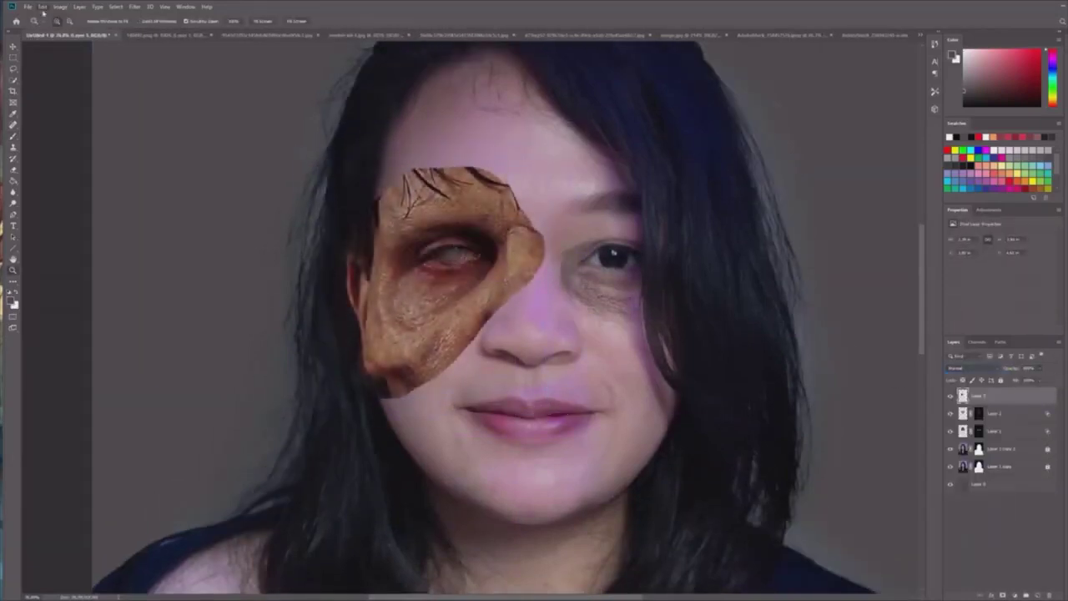
left_click(43, 8)
mouse_move(67, 202)
left_click(163, 257)
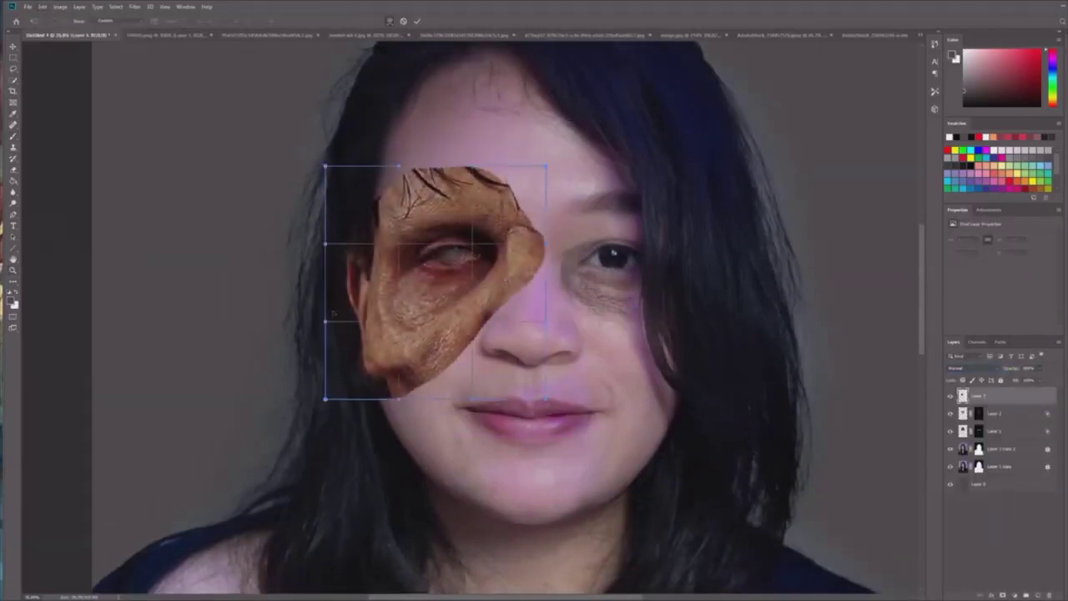
left_click_drag(501, 259, 488, 259)
left_click_drag(322, 166, 304, 130)
key("Return")
Realign the zombie eye patch over the portrait's eye with Free Transform and adjust its Blend If sliders.
key("ctrl+t")
left_click_drag(434, 280, 438, 273)
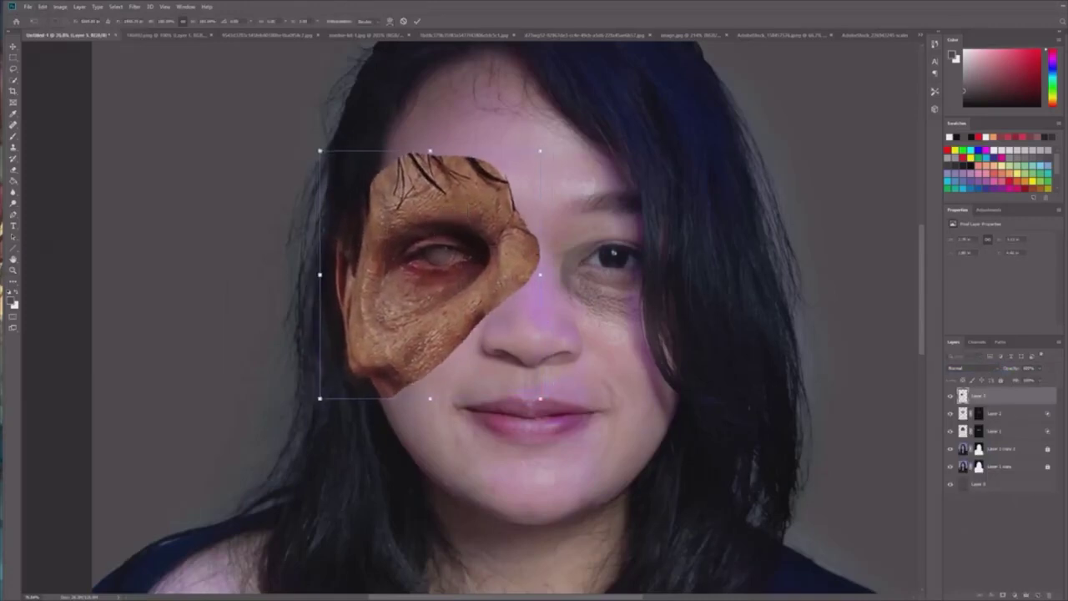
key("Return")
double_click(963, 397)
left_click_drag(872, 266, 769, 286)
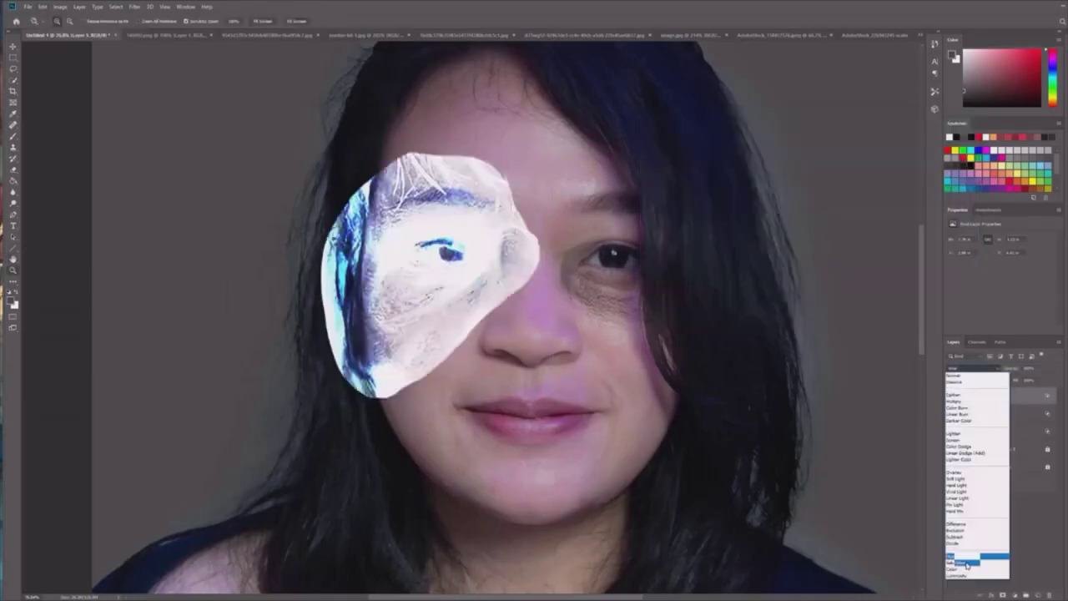
Preview the different blend modes on the zombie eye patch.
key("Up")
key("Up")
key("Up")
key("Up")
key("Up")
key("Up")
key("Up")
key("Up")
key("Up")
key("Up")
key("Up")
key("Up")
key("Up")
key("Up")
key("Up")
key("Up")
key("Up")
key("Up")
key("Up")
key("Up")
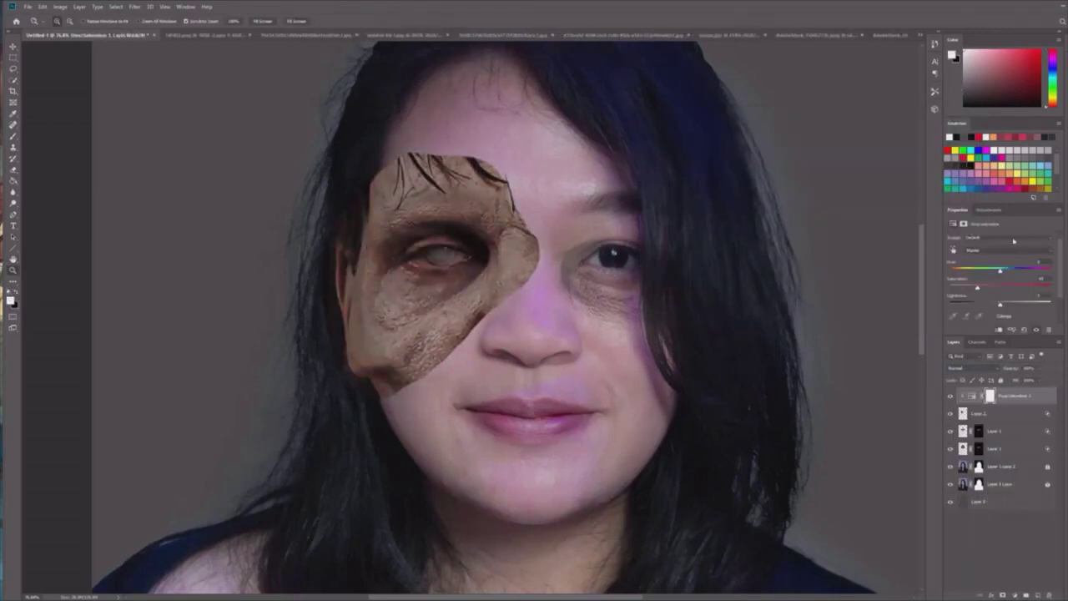
Shift the hue toward red and lower the saturation in the clipped Hue/Saturation adjustment on the eye patch.
left_click_drag(980, 271, 990, 271)
left_click_drag(976, 286, 969, 288)
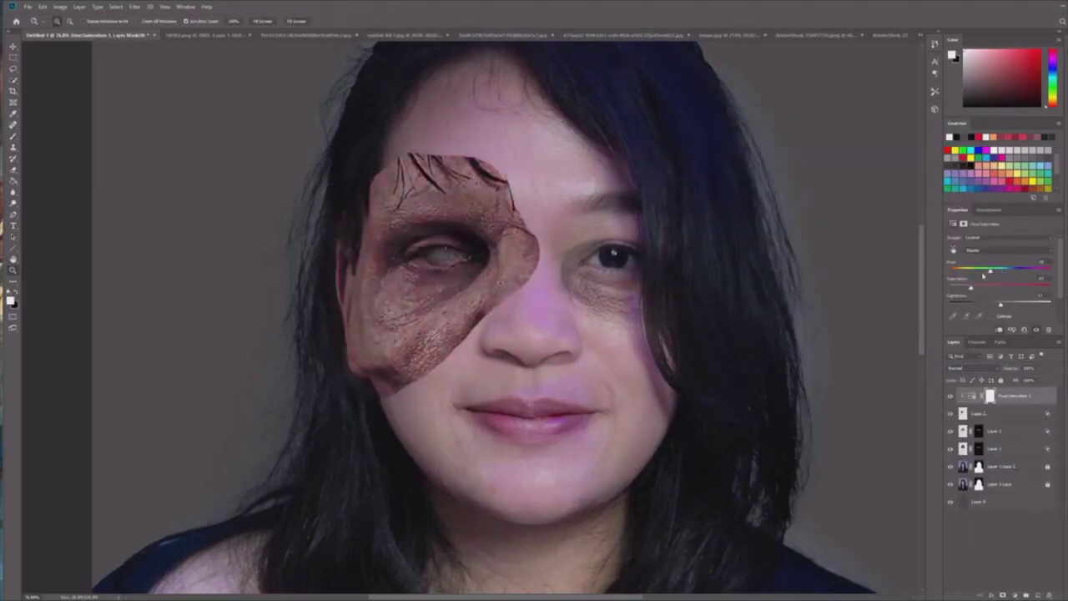
Scale the zombie eye patch down slightly over the portrait's eye.
left_click(1005, 413)
key("ctrl+t")
left_click_drag(540, 149, 543, 156)
key("Return")
Keep the zombie eye patch in Normal blend mode, adjust its Blend If sliders and reposition it over the portrait's eye.
left_click(972, 368)
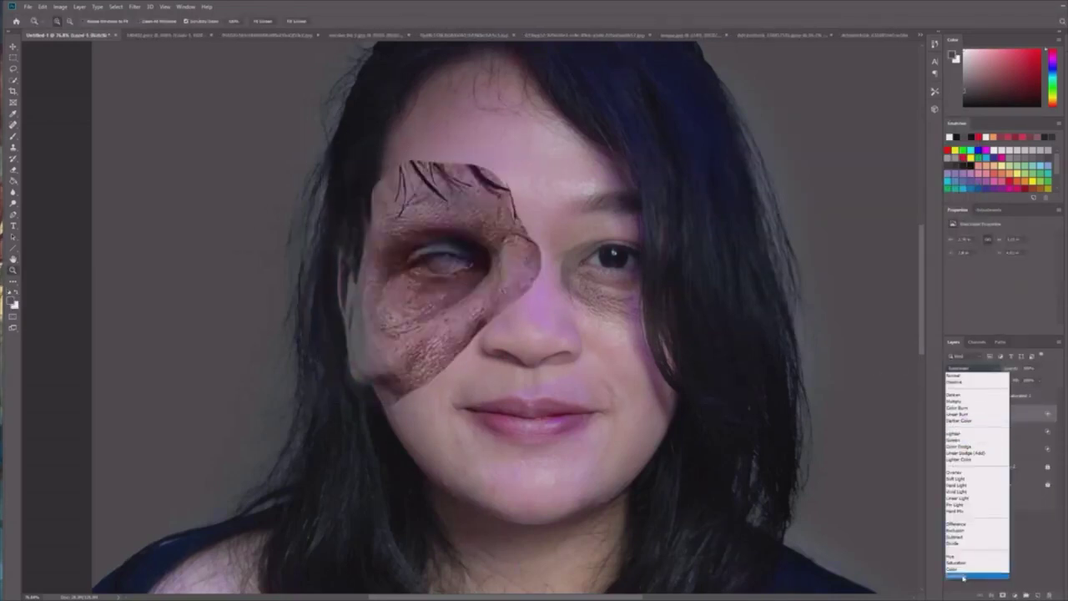
left_click(968, 375)
double_click(1021, 414)
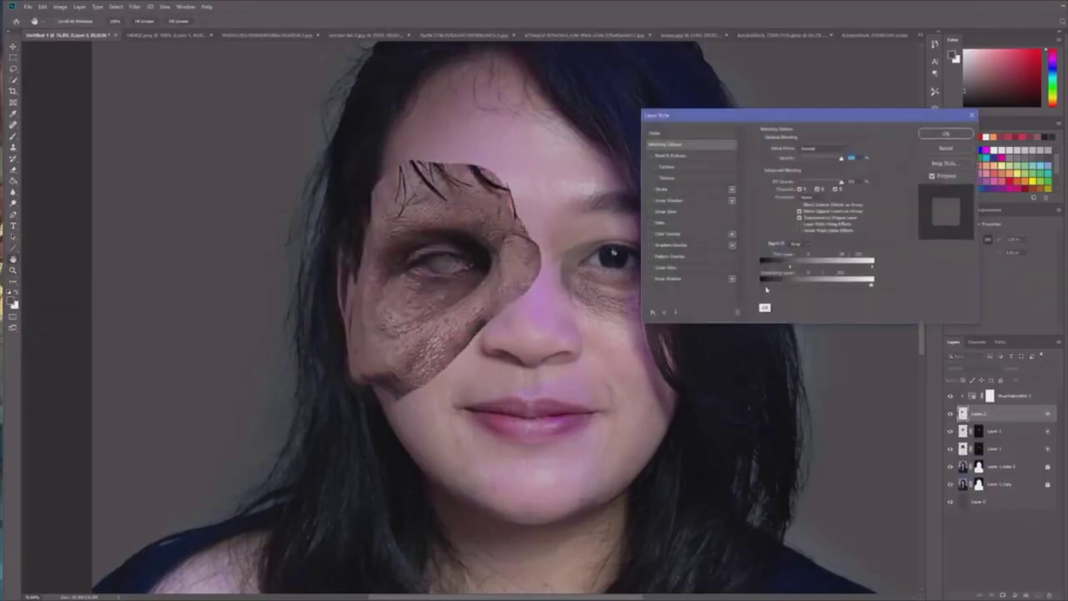
left_click_drag(766, 288, 784, 286)
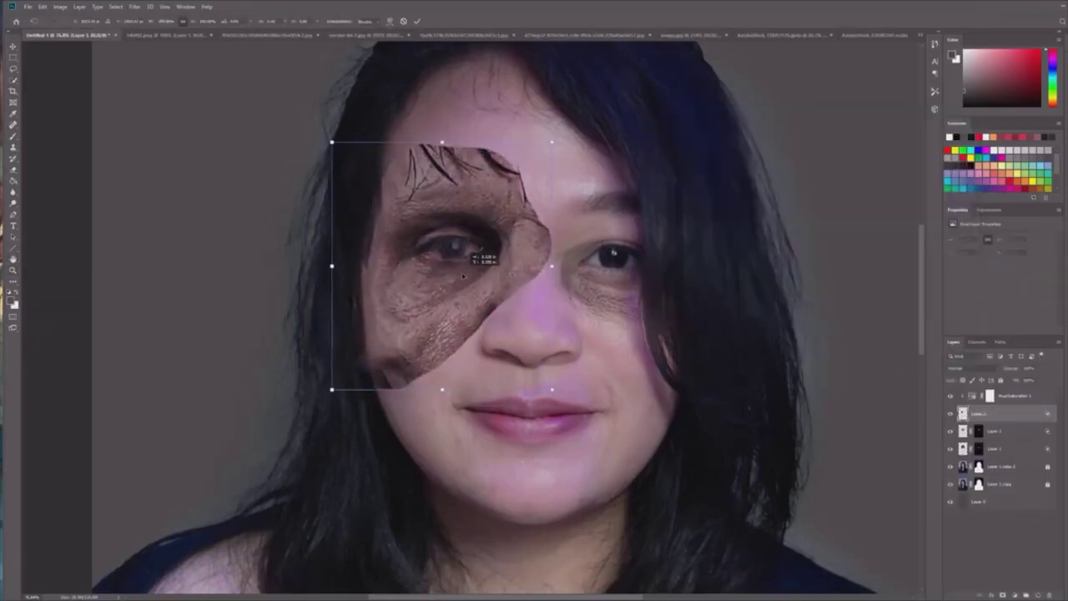
key("Return")
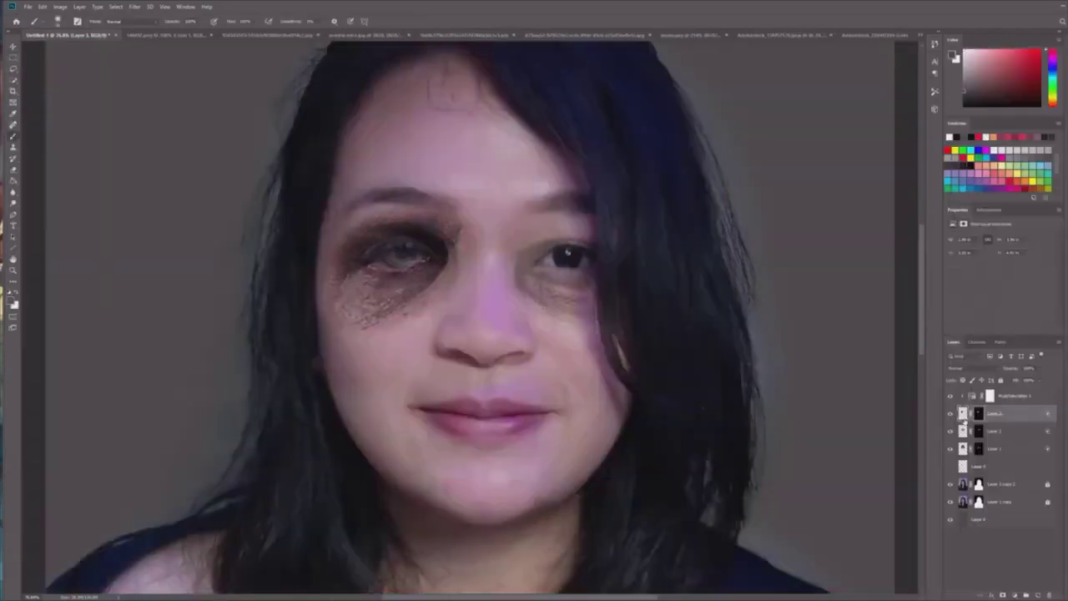
double_click(1018, 413)
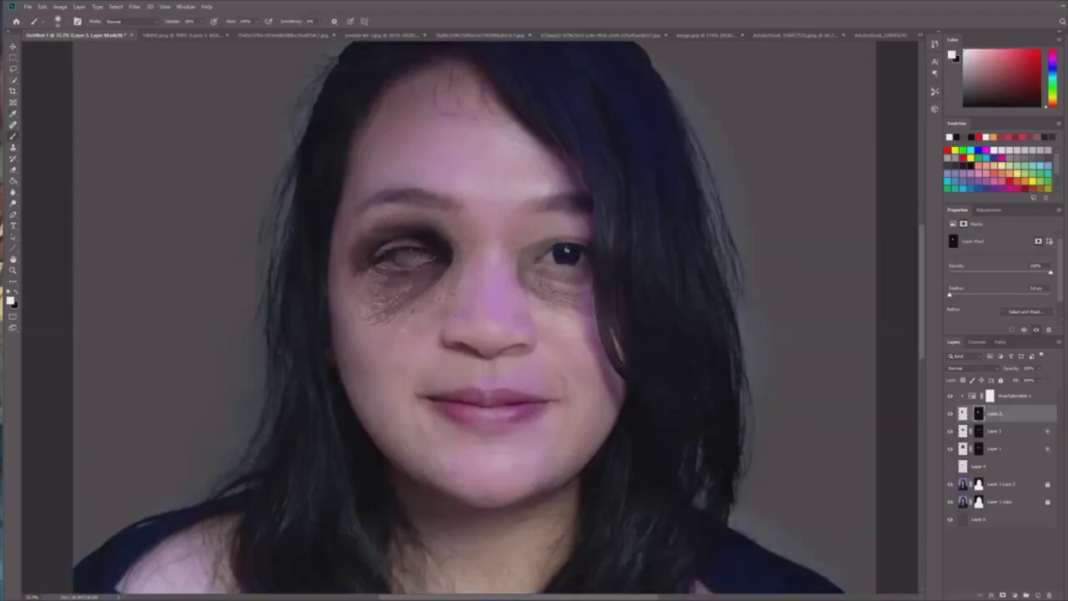
Rotate the second zombie eye patch clockwise to fit over the portrait's other eye.
key("z")
mouse_move(525, 187)
left_mouse_down()
mouse_move(442, 187)
mouse_move(551, 188)
left_mouse_up()
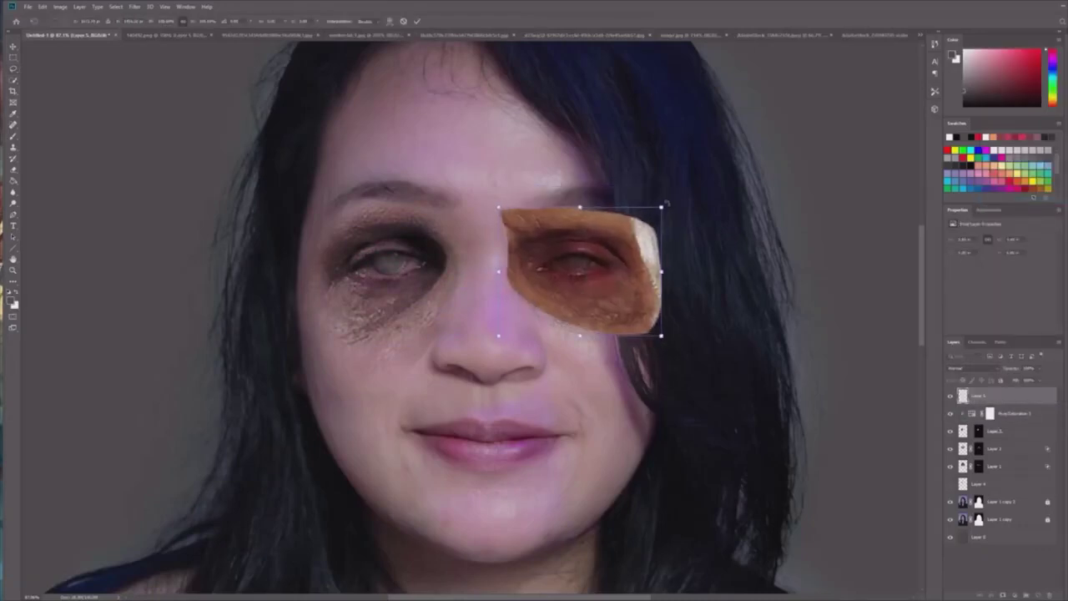
left_click_drag(658, 207, 674, 231)
key("Return")
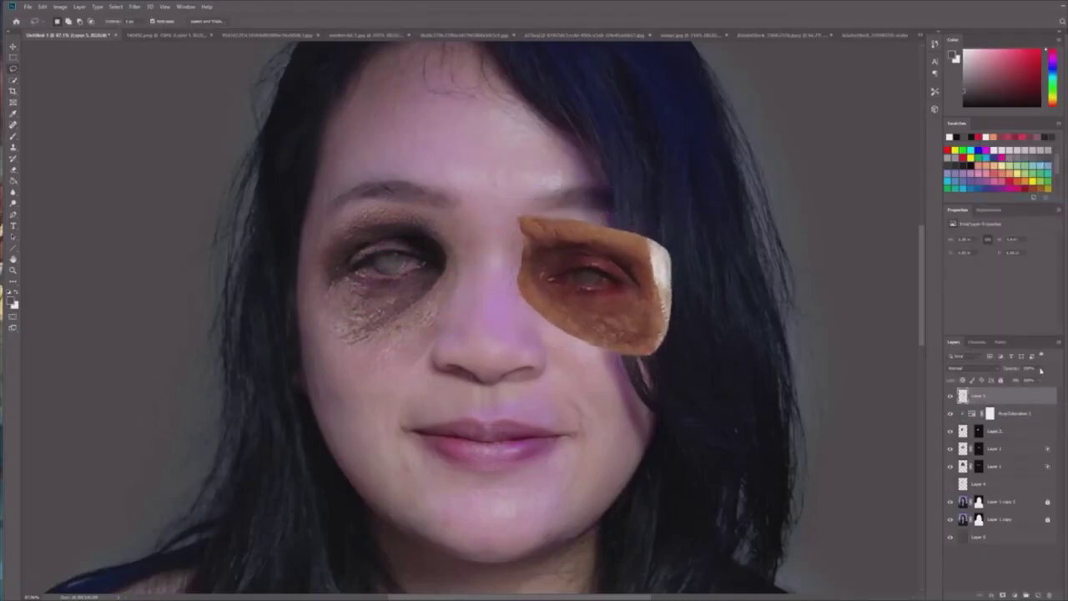
Lower the second eye patch's opacity, then reposition and resize it to line up with the eye underneath.
left_click_drag(1040, 370, 1020, 380)
key("ctrl+t")
left_click_drag(609, 250, 599, 239)
left_click_drag(663, 203, 668, 193)
Warp the second eye patch so its contours follow the portrait's eye and brow.
left_click(42, 7)
mouse_move(55, 203)
left_click(165, 256)
left_click_drag(588, 240, 597, 226)
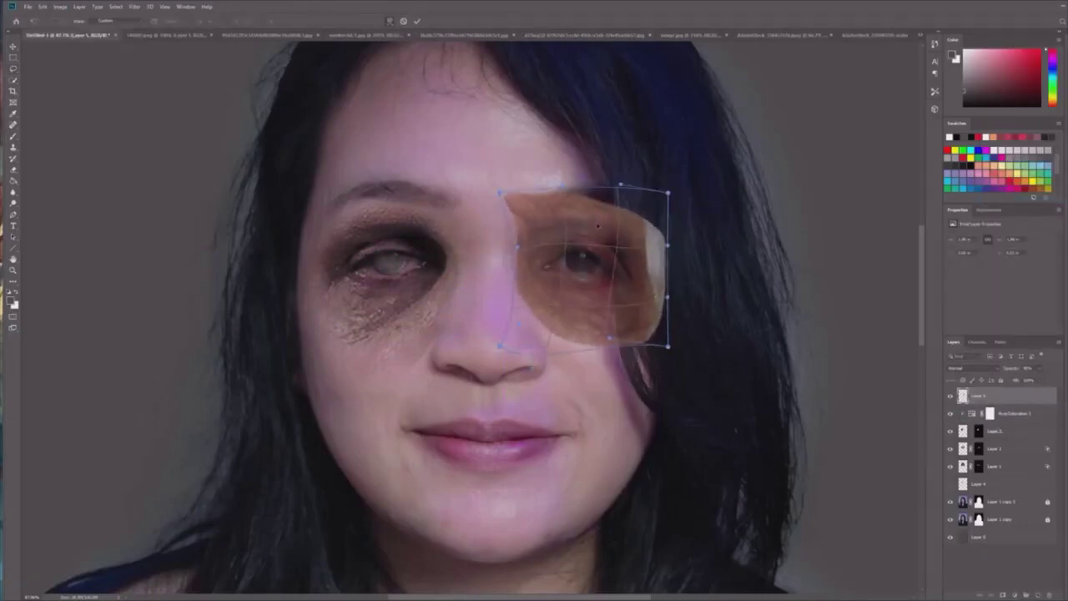
key("Return")
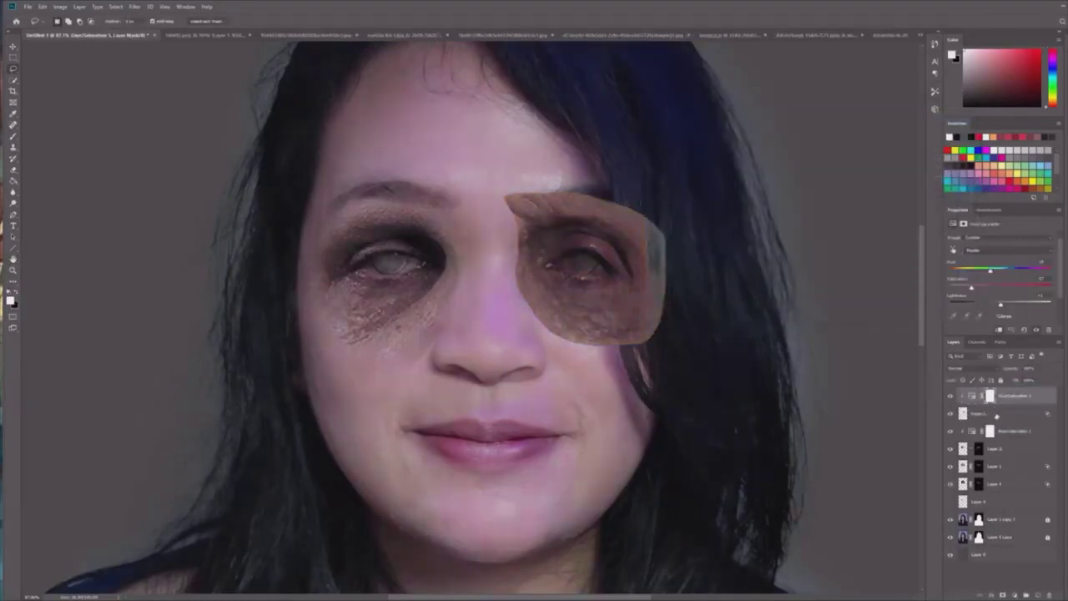
Paint on the second eye patch's black mask to reveal the texture around and below the eye.
left_click(996, 415)
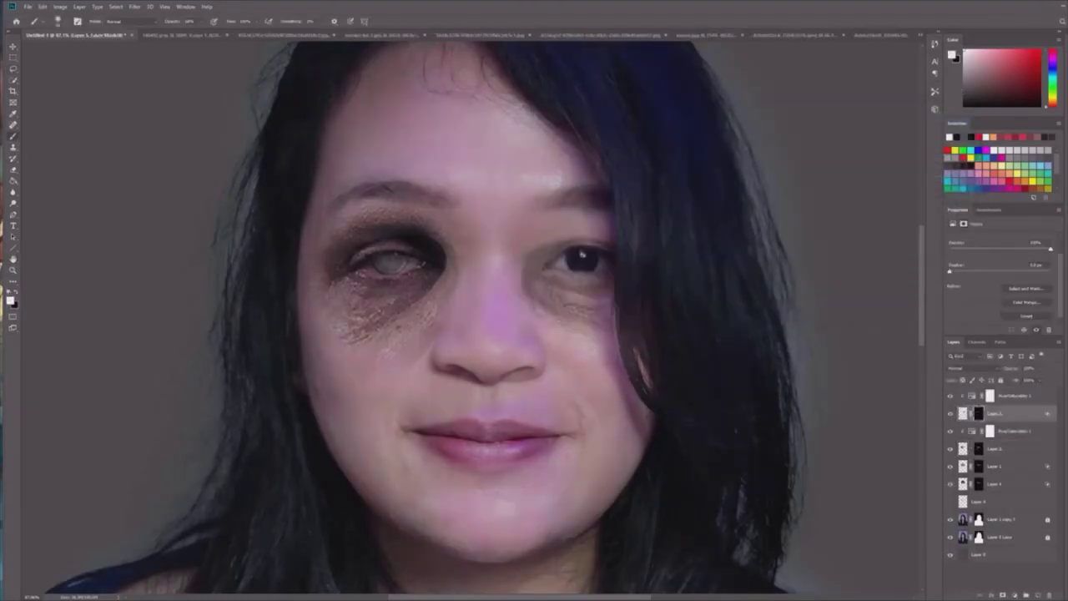
left_click_drag(548, 282, 584, 310)
left_click_drag(542, 243, 583, 227)
left_click_drag(554, 265, 609, 269)
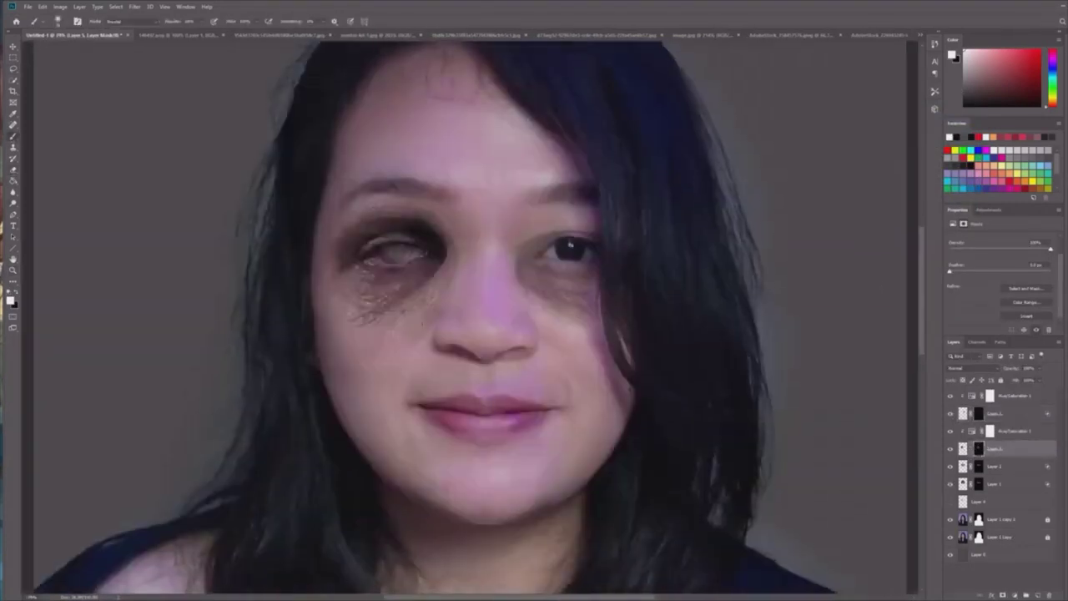
Apply an edit transform to the Layer 2 texture beneath the eye patches.
left_click(994, 414)
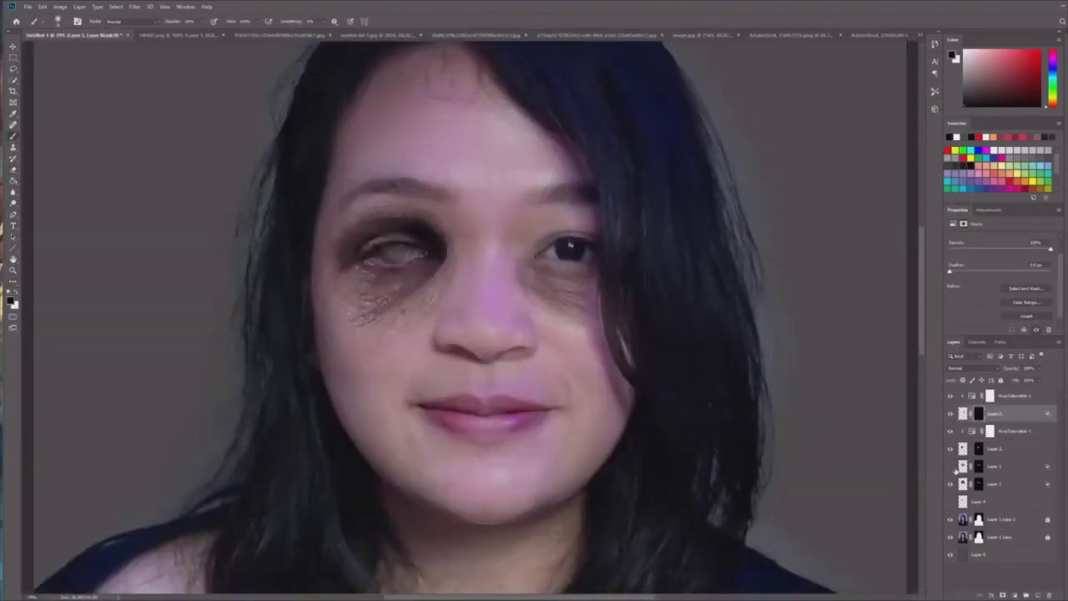
left_click(994, 466)
left_click(42, 6)
left_click(187, 245)
key("Return")
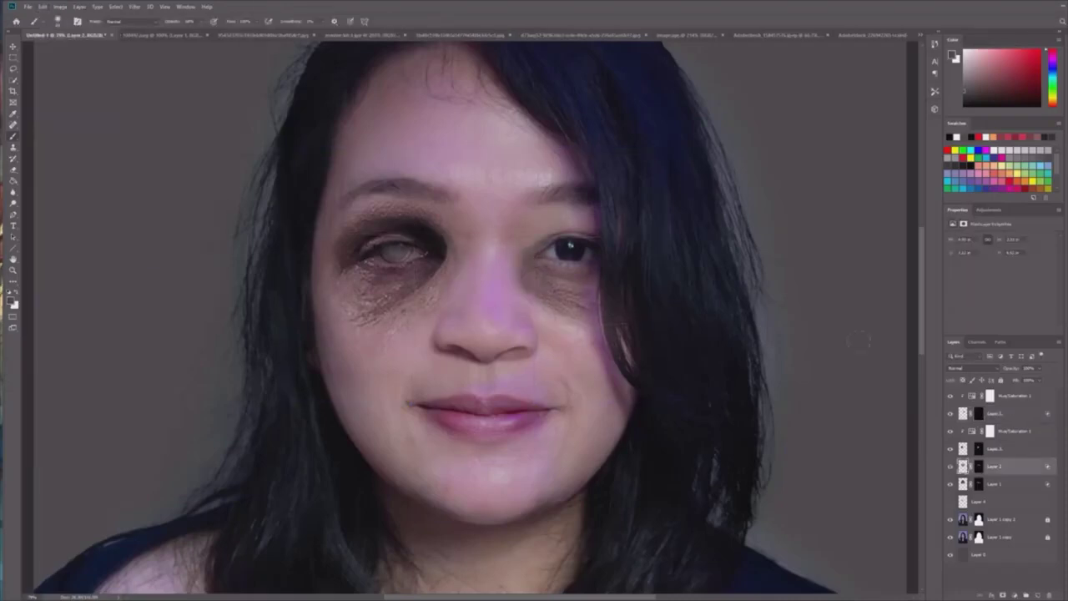
Return to the portrait document and brush a cloudy grey over the second eye's iris and pupil on Layer 7.
left_click(966, 414)
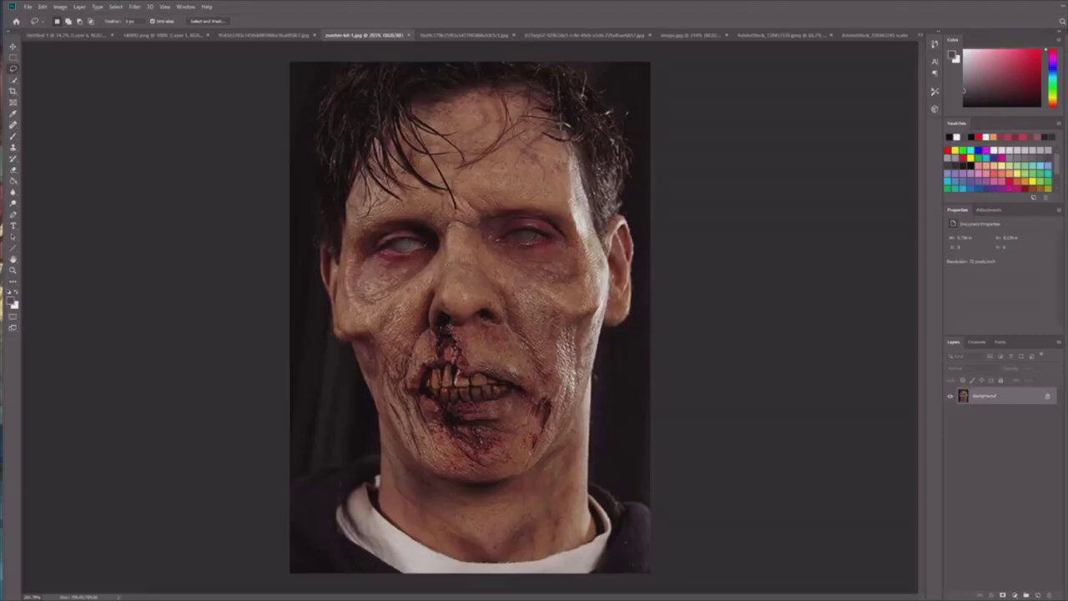
left_click(70, 35)
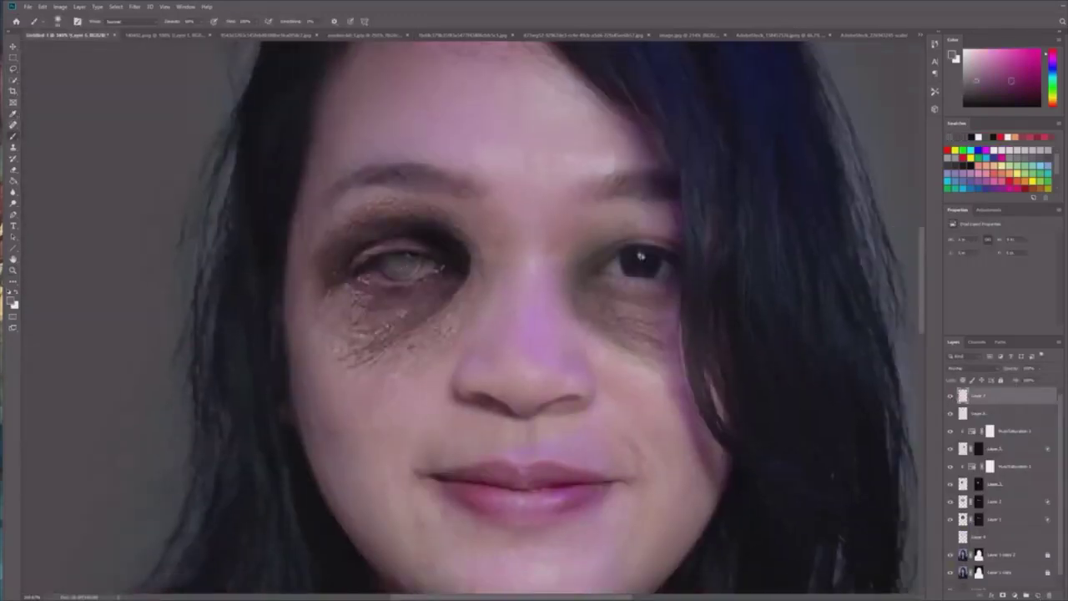
right_click(640, 256)
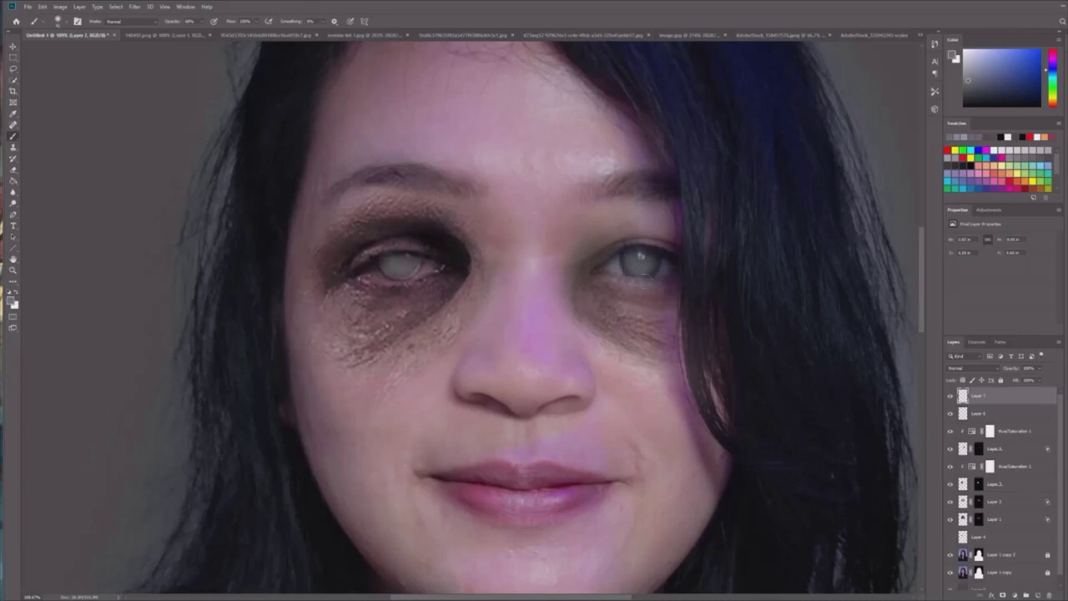
Set the painted eye layer's blend mode to Lighter Color and choose a dark red brush color.
left_click(972, 368)
left_click(974, 458)
left_click(1051, 59)
left_click(1052, 102)
left_click(1023, 68)
left_click(1052, 106)
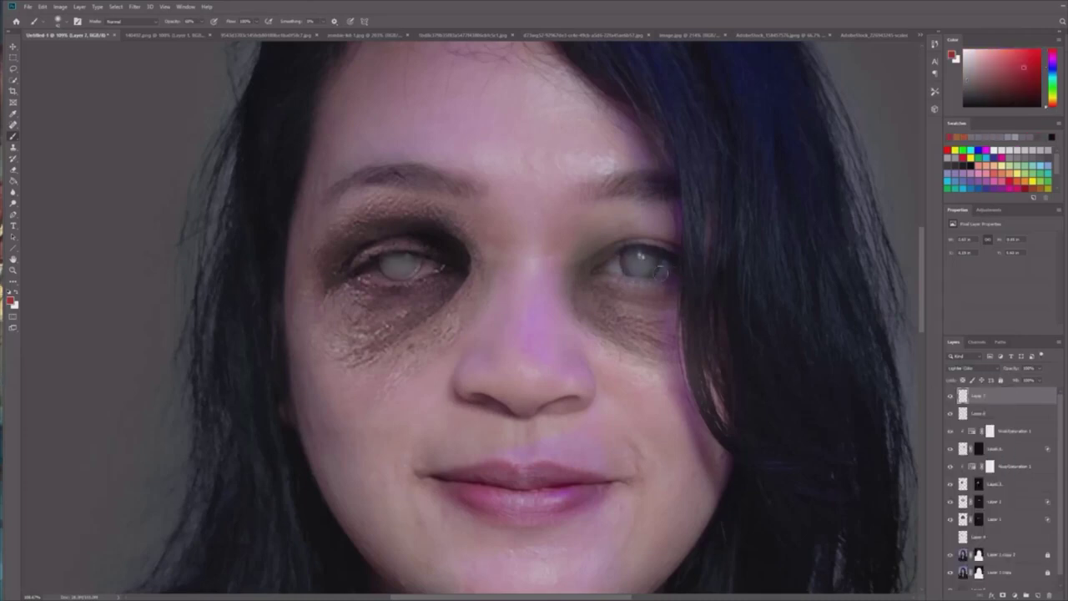
left_click(973, 368)
left_click(972, 459)
Open the upper portrait copy in the Liquify filter and turn off the backdrop display.
key("z")
left_click_drag(616, 235, 584, 237)
left_click(979, 554)
left_click(134, 7)
left_click(116, 7)
mouse_move(134, 7)
left_click(146, 74)
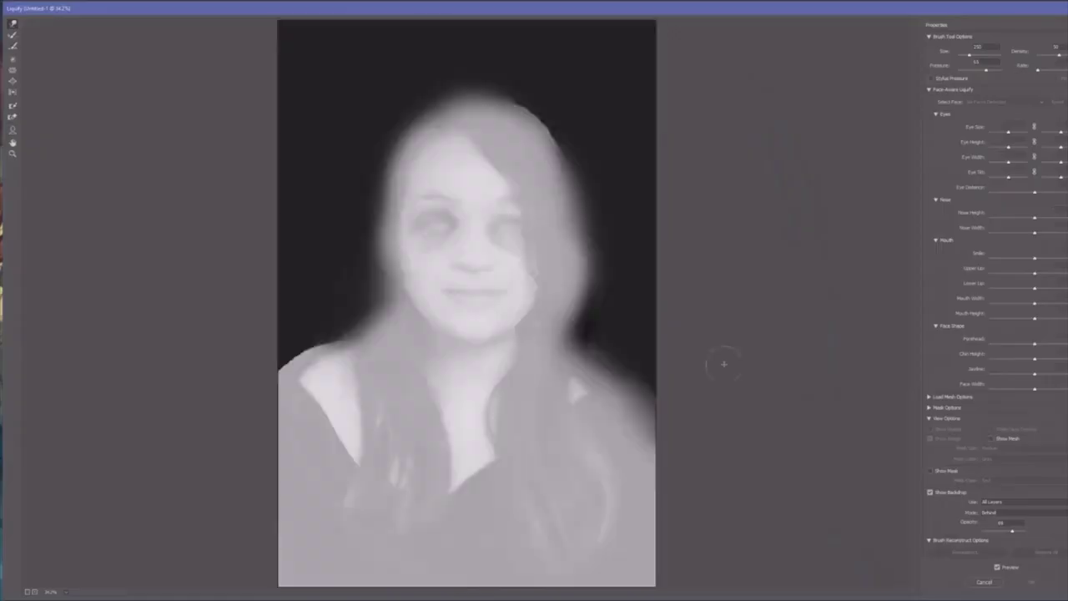
left_click(931, 493)
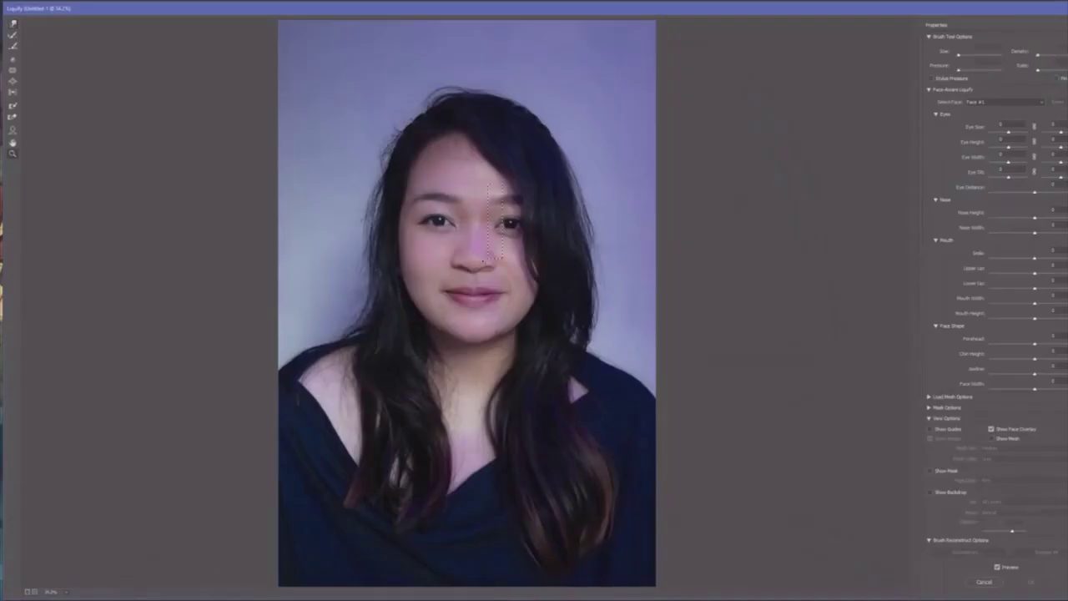
Warp the portrait around the darkened eye slightly upward in Liquify.
key("ctrl+plus")
key("ctrl+plus")
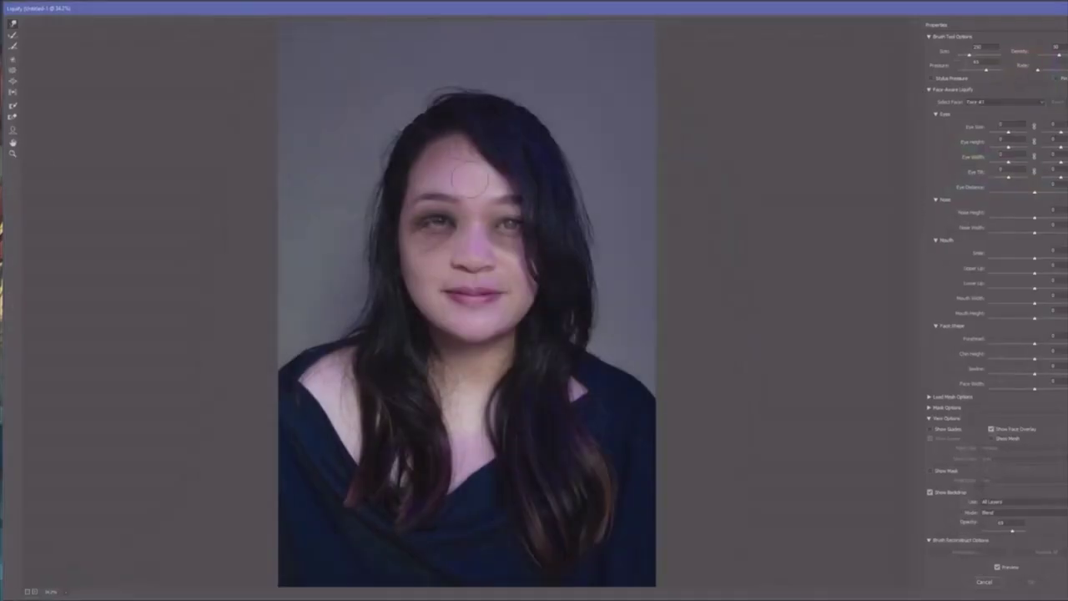
left_click_drag(359, 155, 362, 375)
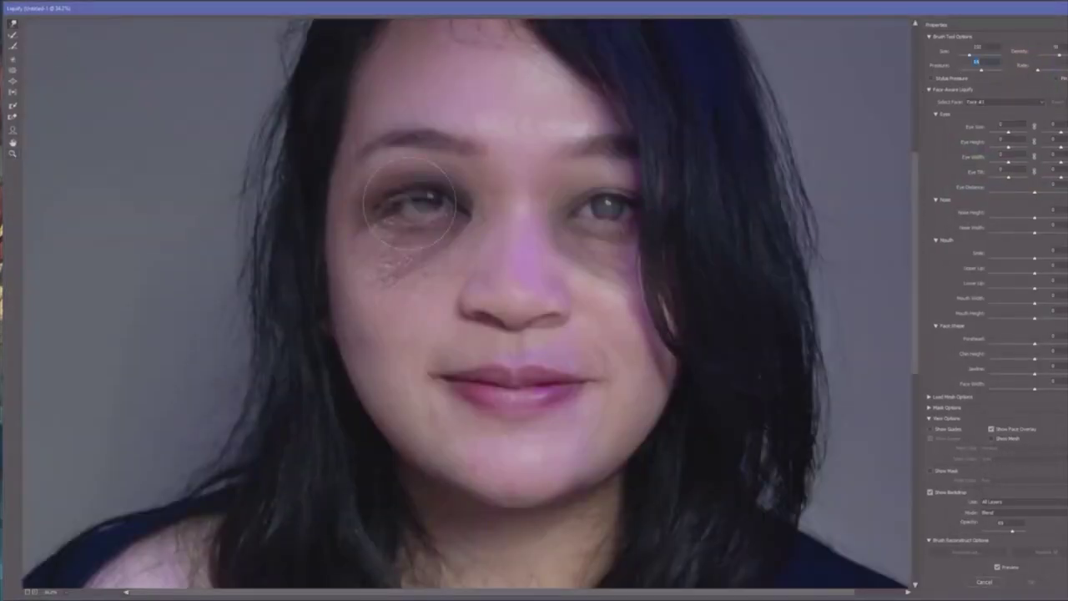
left_click_drag(409, 219, 409, 205)
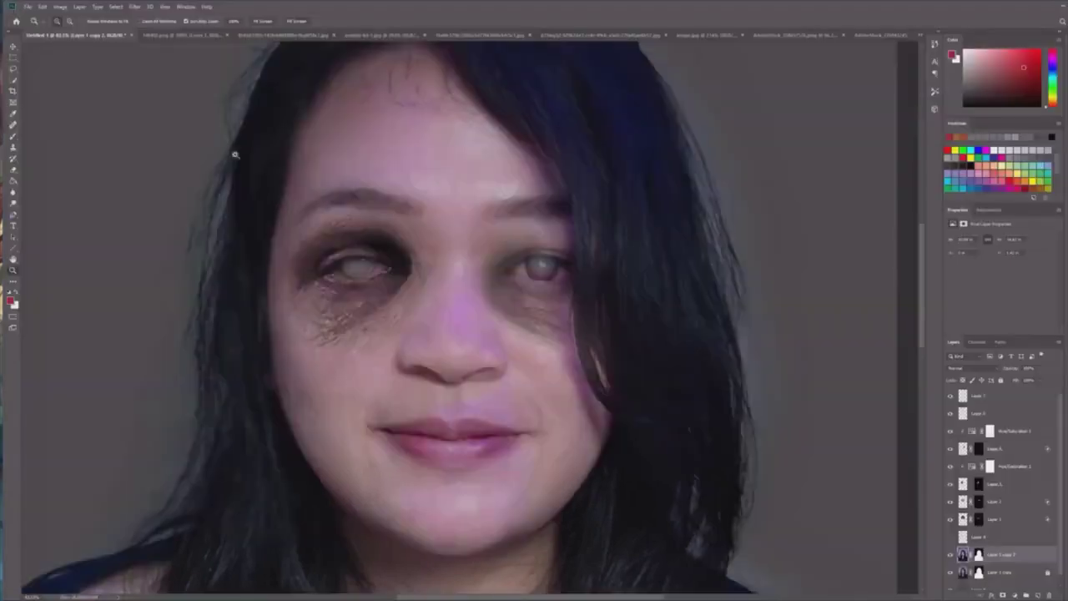
Try to brush on the Layer 1 texture's mask around the zombie eye's inner corner.
key("b")
key("x")
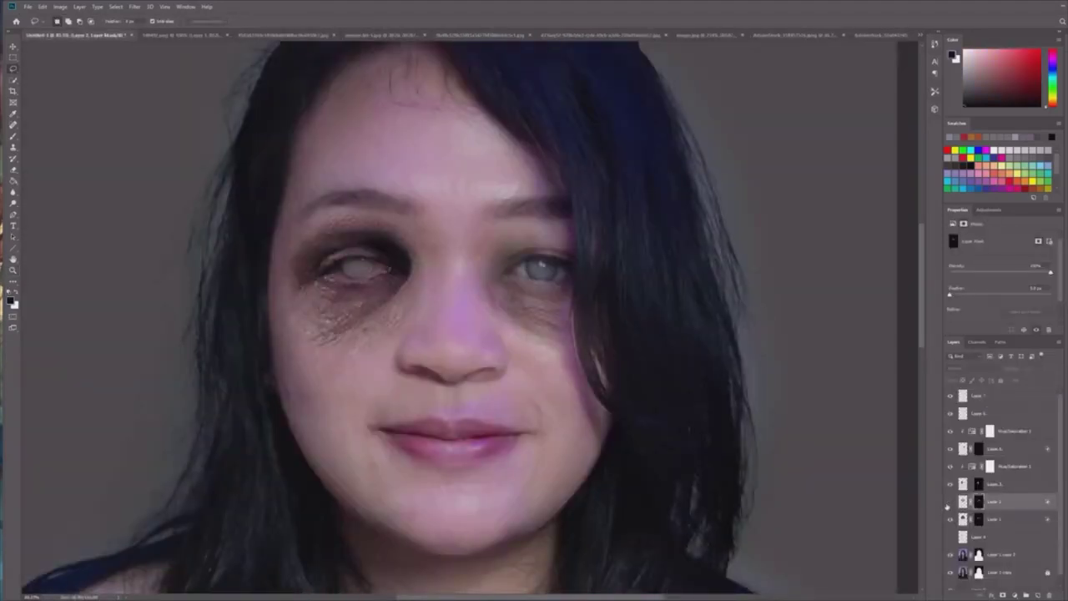
left_click(978, 519)
key("b")
key("x")
right_click(338, 271)
mouse_move(457, 233)
left_mouse_down()
mouse_move(457, 253)
mouse_move(477, 273)
left_mouse_up()
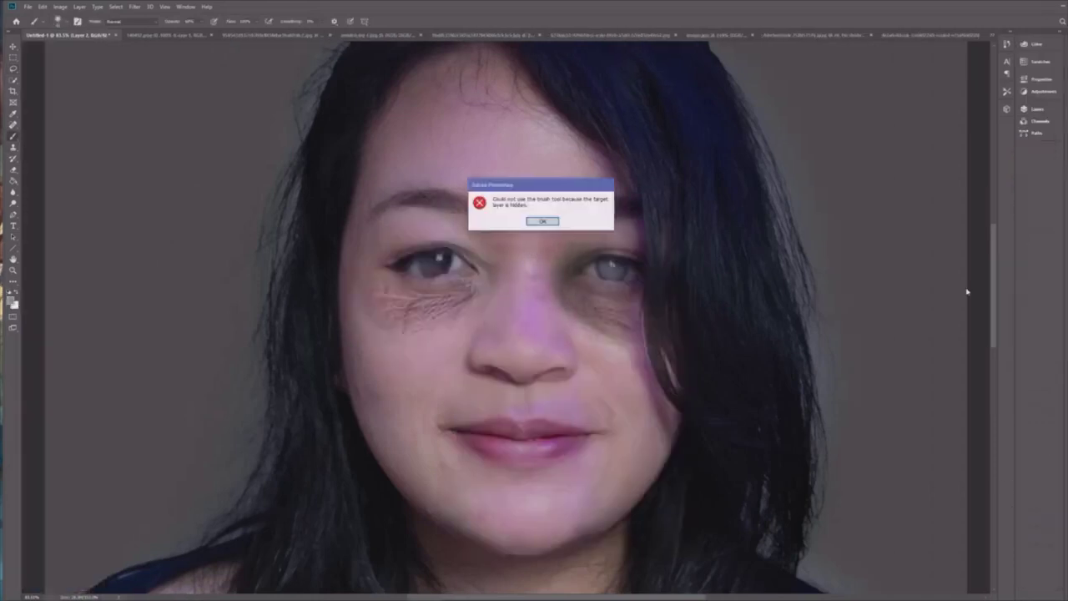
key("Return")
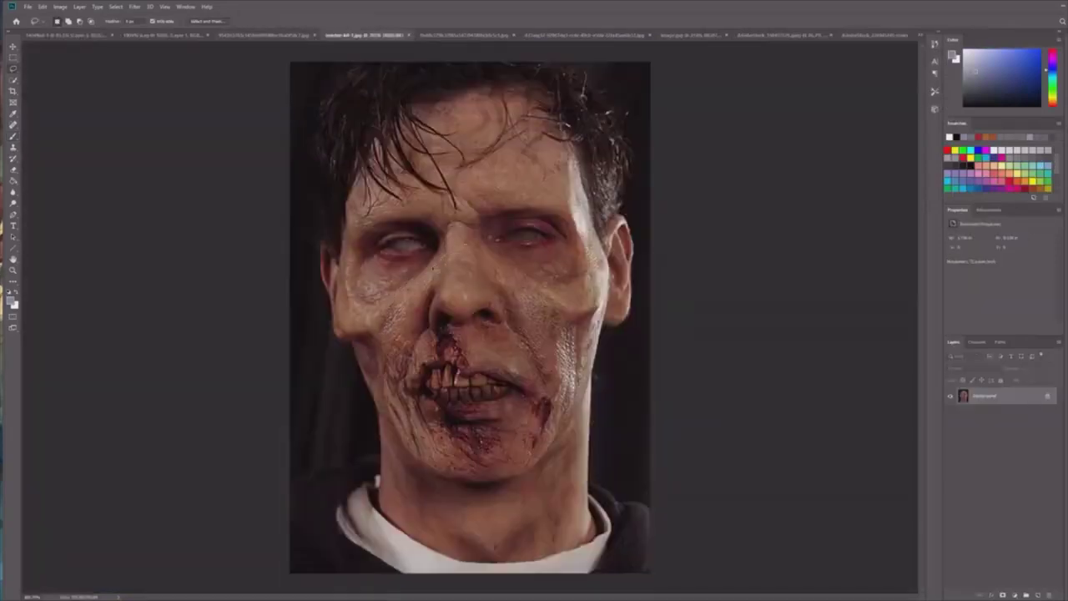
Position the zombie nose patch over the portrait's nose with Free Transform and lower its opacity.
left_click_drag(1000, 396, 1000, 391)
key("ctrl+t")
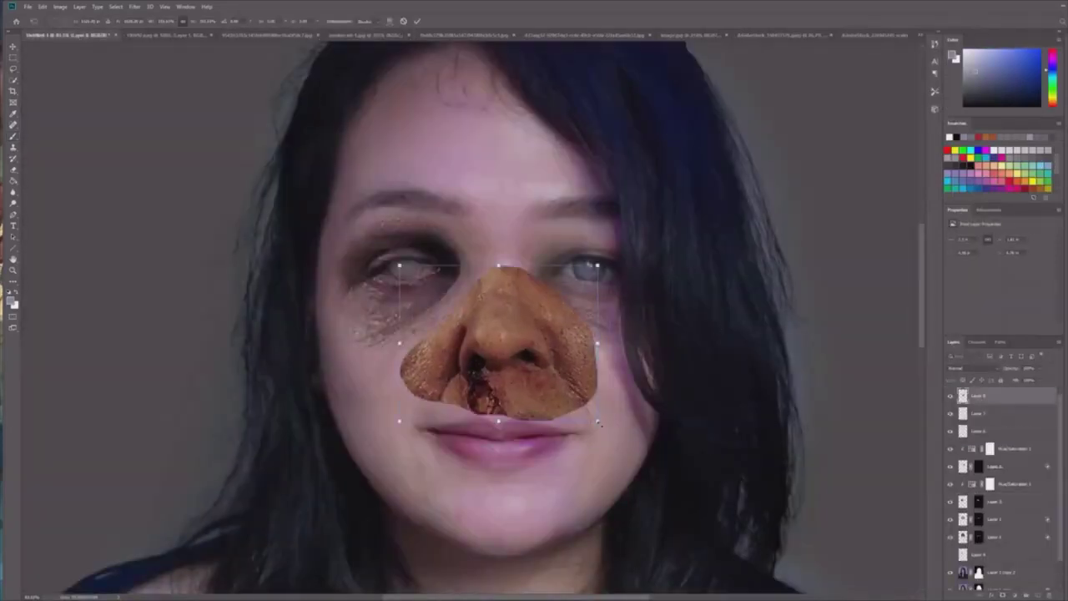
left_click_drag(524, 338, 526, 359)
key("Return")
left_click(1038, 367)
left_click_drag(1039, 380, 1030, 381)
Open the zombie nose patch in Liquify, then move its layer below the painted eye layers.
left_click(134, 6)
left_click(149, 70)
key("shift+ctrl+x")
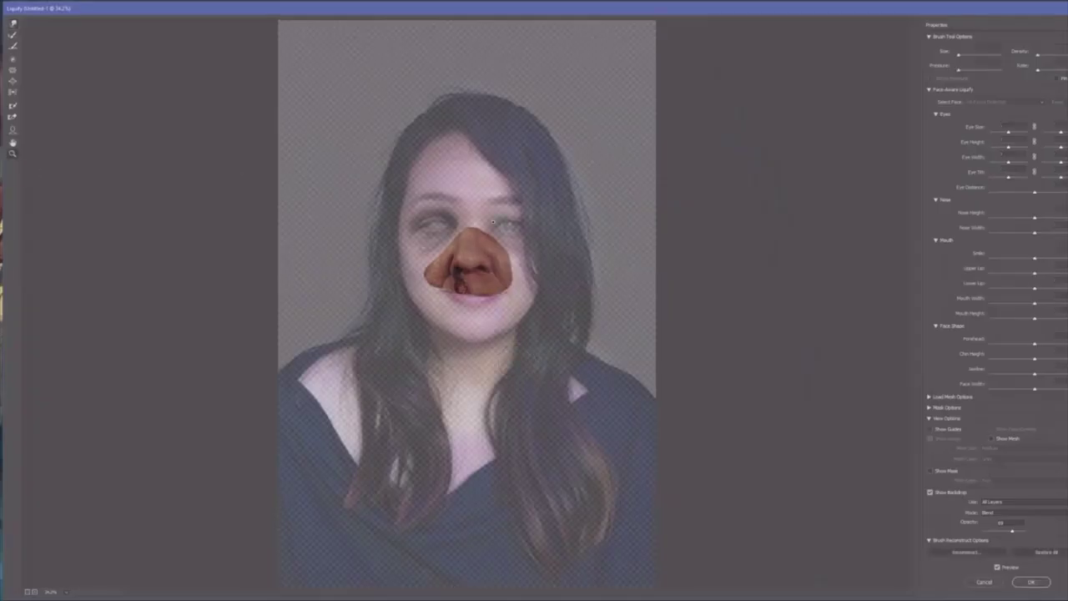
key("ctrl+plus")
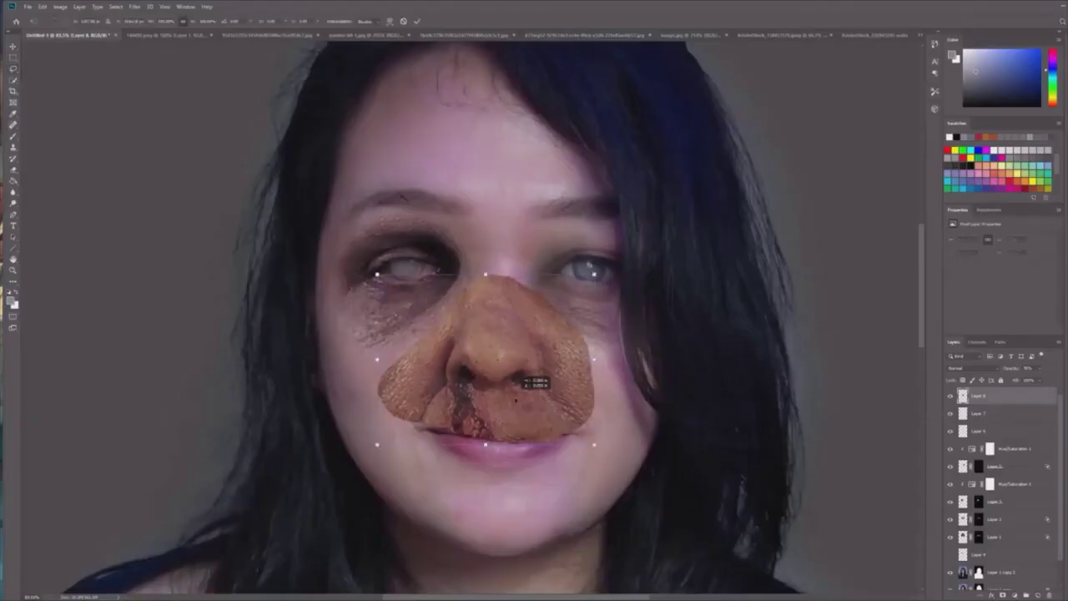
mouse_move(992, 396)
left_mouse_down()
mouse_move(1001, 459)
mouse_move(988, 424)
left_mouse_up()
right_click(992, 451)
left_click(1011, 252)
key("ctrl+e")
left_click(555, 227)
left_click(1007, 431)
left_click(993, 449)
key("ctrl+z")
key("ctrl+z")
Restore the zombie nose patch layer to 100% opacity.
right_click(968, 433)
right_click(984, 434)
left_click(1006, 236)
left_click(1039, 369)
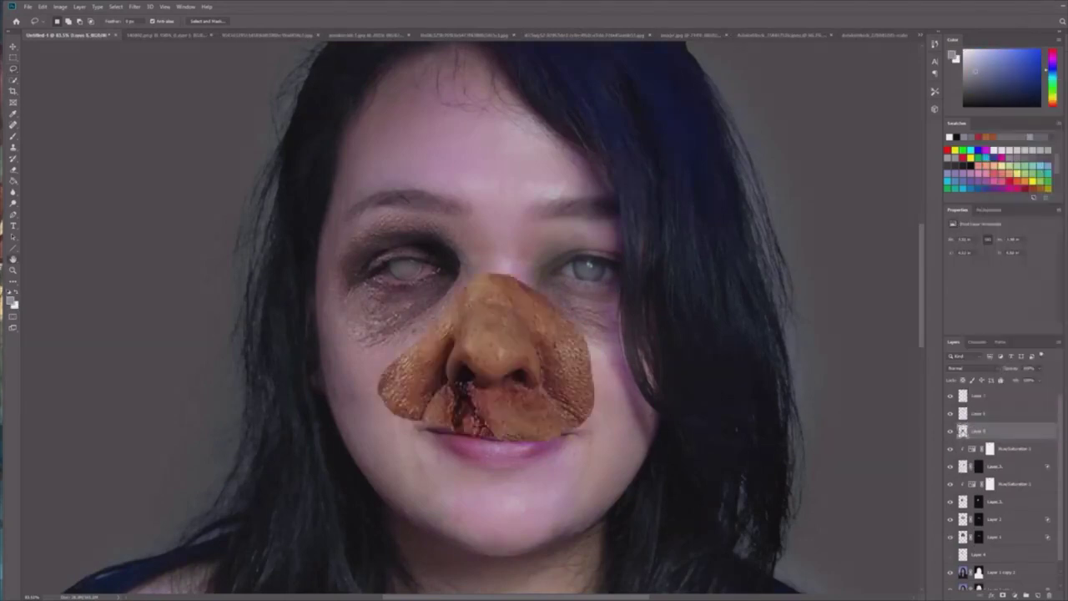
Adjust the nose patch's Blend If underlying-layer shadows so the portrait's dark tones show through.
double_click(1018, 431)
left_click_drag(759, 288, 789, 291)
left_click(944, 133)
Add a Hue/Saturation adjustment clipped to the nose patch and reduce its saturation to match the skin.
left_click(1014, 595)
left_click(1026, 500)
left_click_drag(999, 287, 970, 288)
left_click(1003, 331)
Compare the nose patch on and off, then add a layer mask to it and invert the mask to black.
left_click(981, 448)
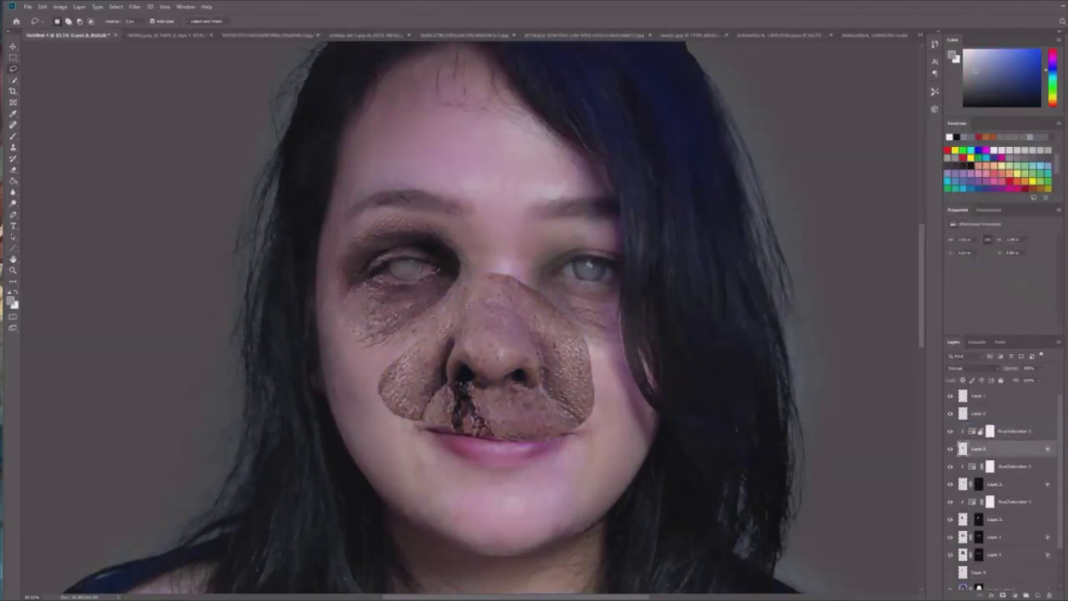
left_click(950, 449)
left_click(951, 449)
left_click(1003, 595)
key("b")
scroll(1026, 301, "down", 2)
left_click(1026, 316)
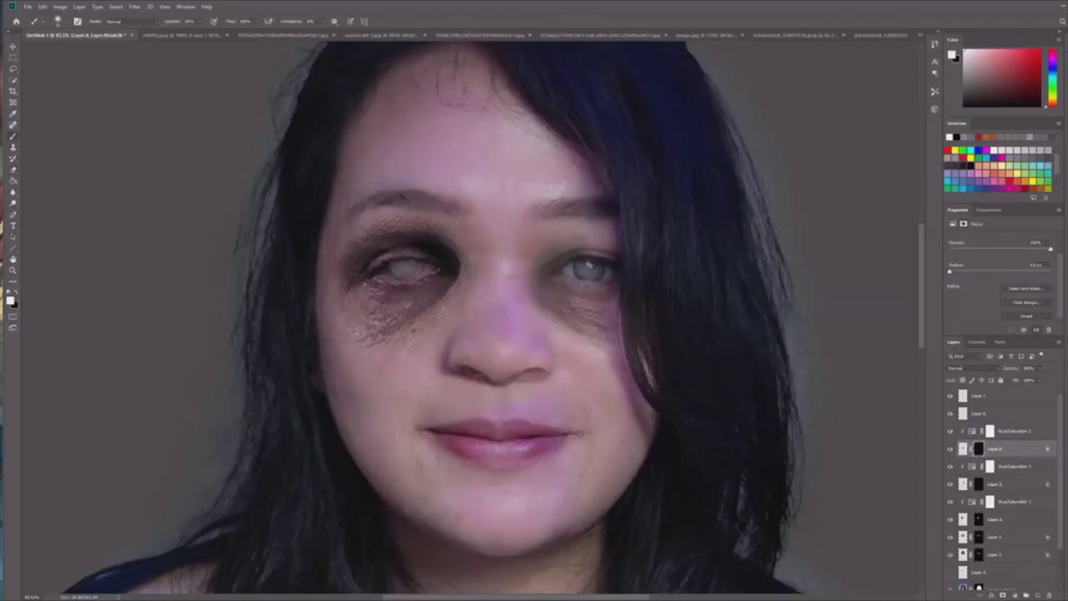
Paint on the nose patch's mask to reveal the zombie nostrils and the texture beside the nose.
left_click_drag(464, 360, 534, 355)
right_click(486, 340)
left_click_drag(451, 343, 452, 355)
mouse_move(511, 375)
left_mouse_down()
mouse_move(552, 365)
mouse_move(573, 380)
left_mouse_up()
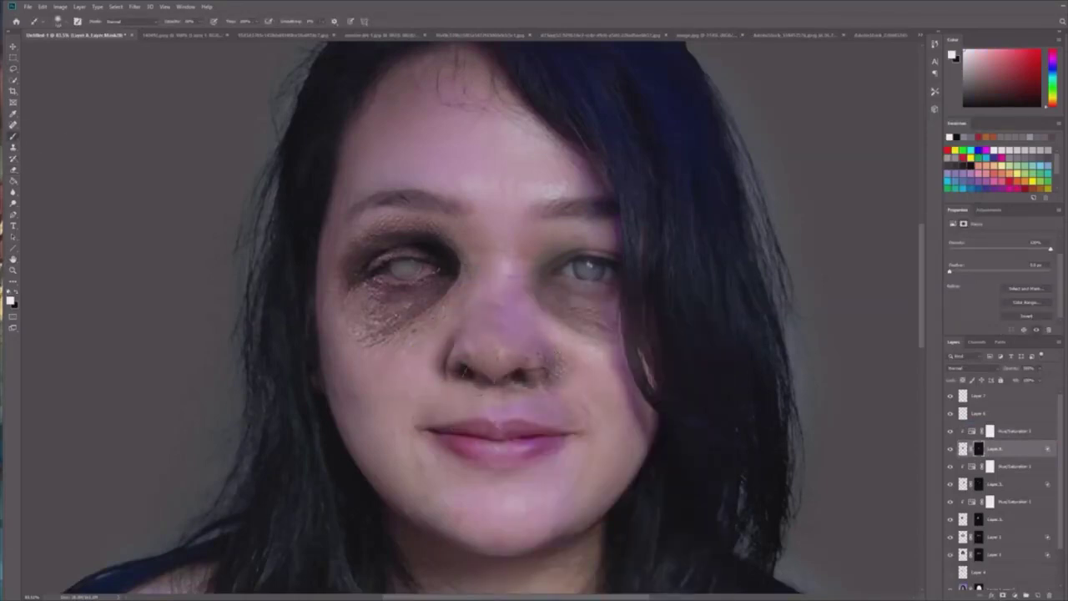
left_click_drag(457, 372, 425, 390)
scroll(847, 267, "down", 2)
Preview the different blend modes on the zombie nose patch and return it to Normal.
left_click(975, 368)
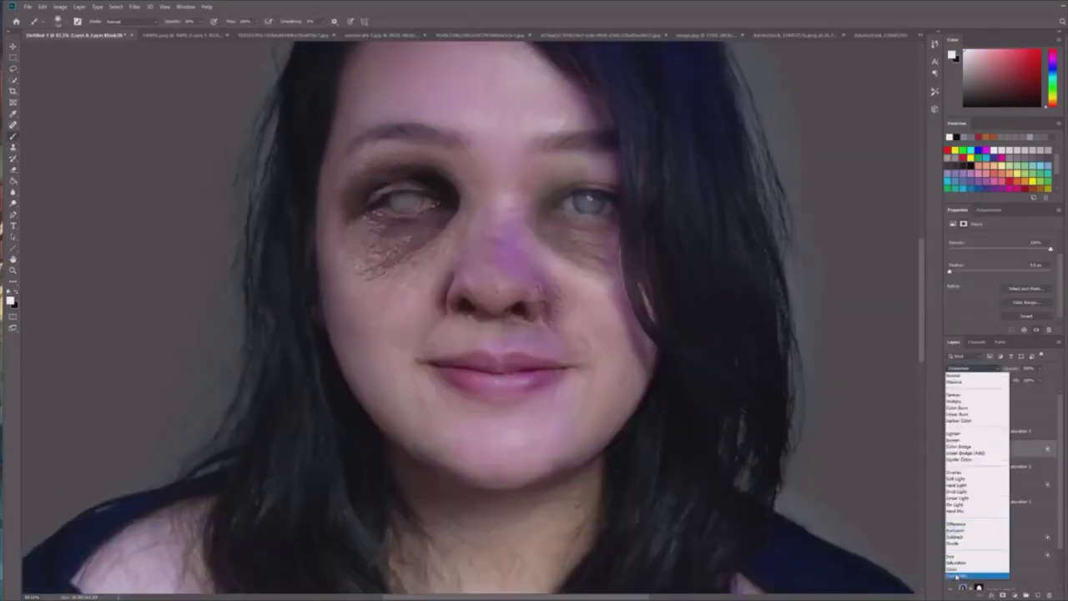
left_click(968, 380)
scroll(526, 226, "up", 2)
key("z")
mouse_move(525, 223)
left_mouse_down()
mouse_move(467, 212)
mouse_move(524, 219)
left_mouse_up()
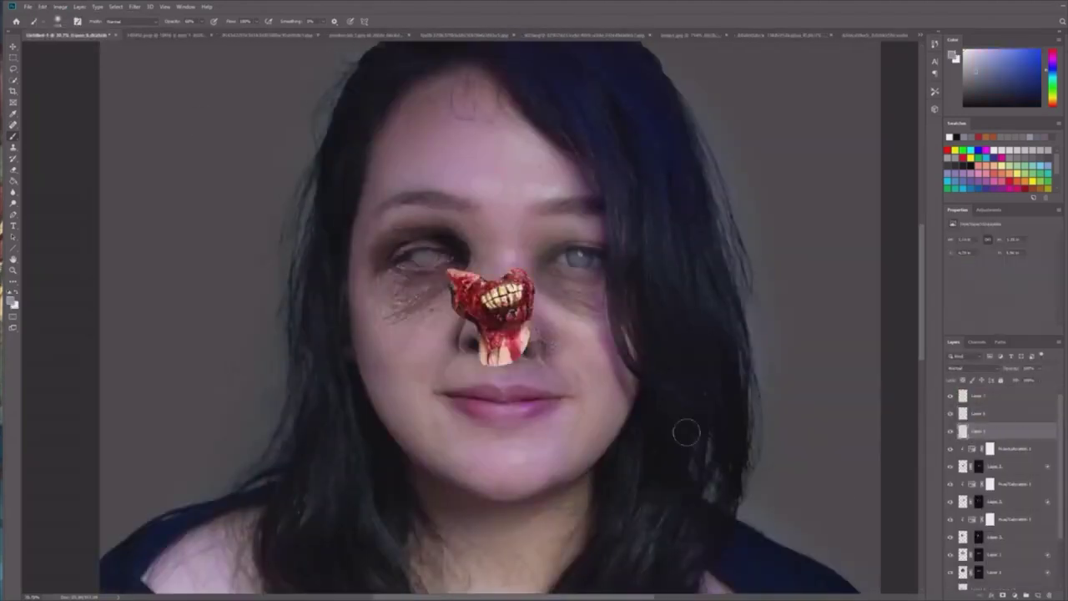
Enlarge the bloody mouth patch to cover the lower face and lower its opacity so the face shows through.
left_click_drag(466, 376, 564, 321)
scroll(501, 376, "down", 2)
left_click_drag(496, 421, 584, 522)
left_click(1038, 368)
left_click_drag(1039, 378, 1015, 378)
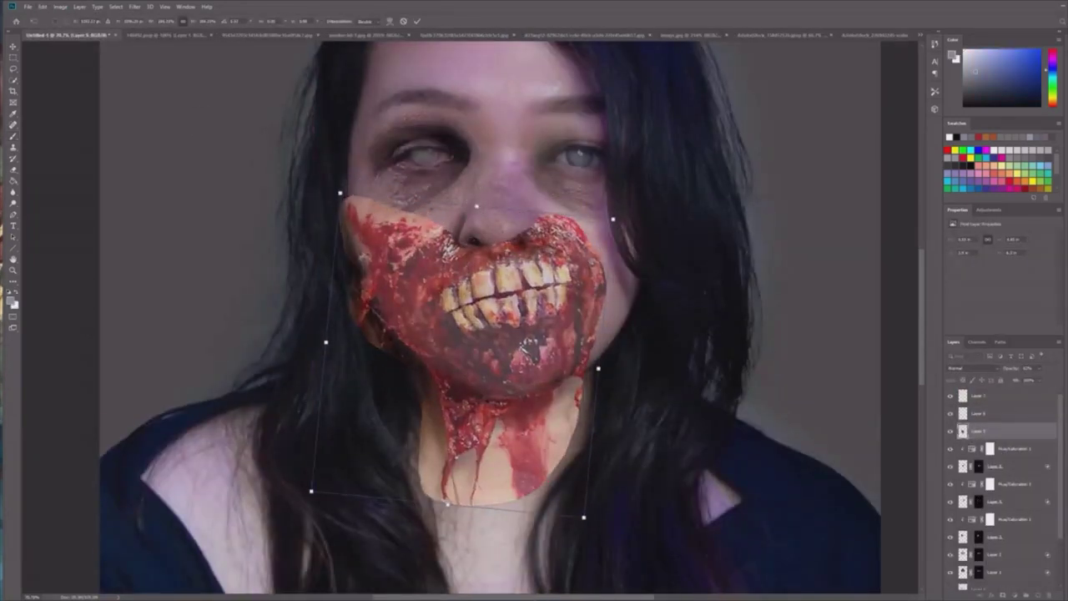
Rotate and warp the bloody mouth patch to follow the jaw and cheek, and return its opacity to 100%.
left_click_drag(625, 213, 639, 261)
left_click(42, 7)
left_click(170, 254)
left_click_drag(350, 189, 355, 167)
key("Return")
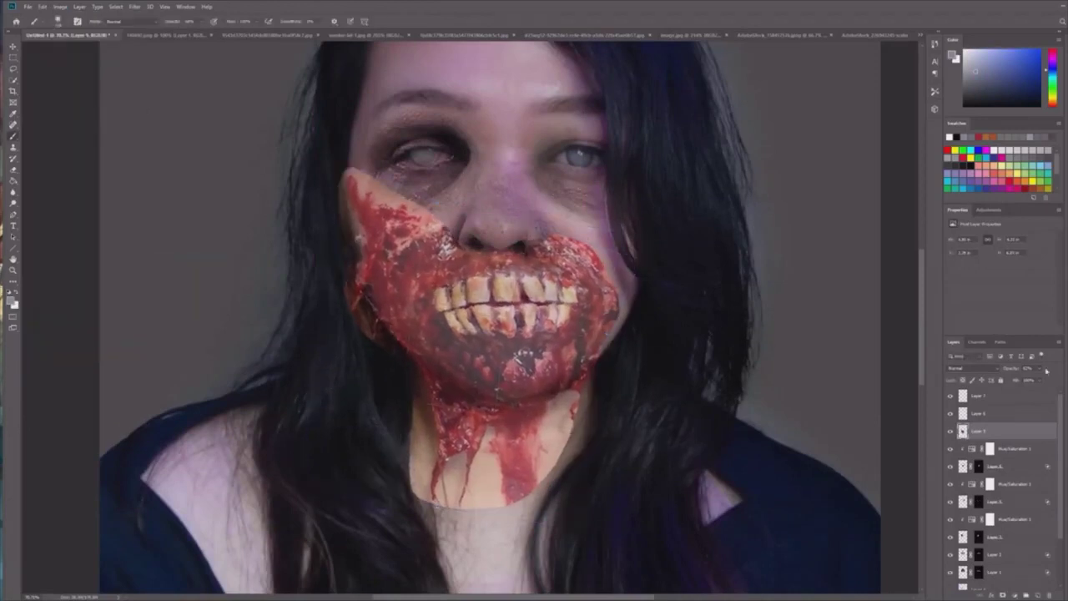
left_click(1038, 368)
left_click_drag(1034, 378, 1054, 378)
Add a Hue/Saturation adjustment clipped to the bloody mouth patch and reduce its saturation to match the skin.
left_click(1015, 595)
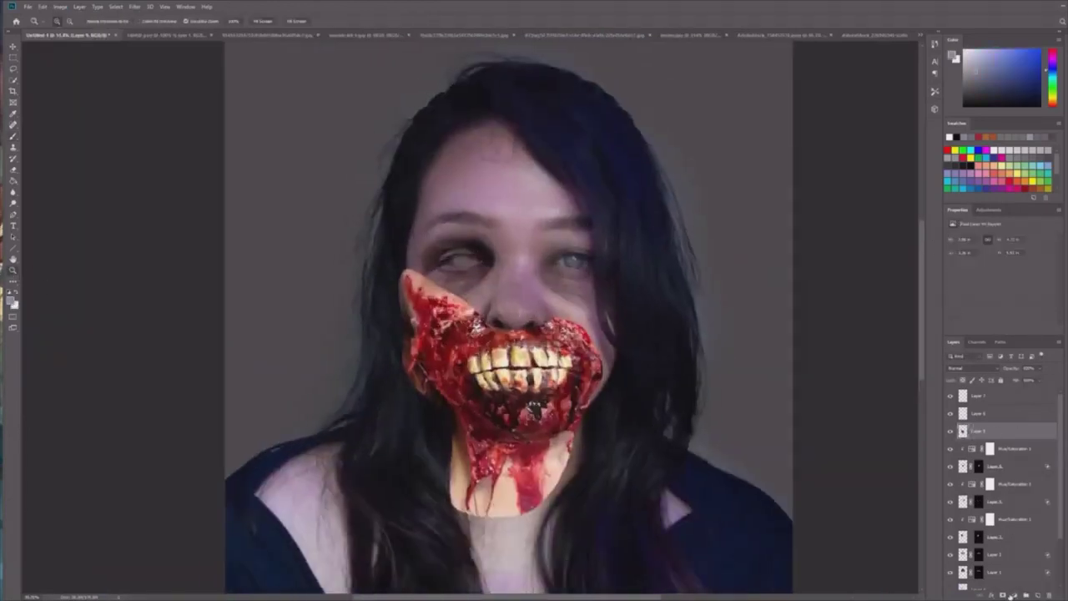
left_click(1014, 595)
left_click(1034, 511)
mouse_move(1000, 287)
left_mouse_down()
mouse_move(970, 287)
mouse_move(990, 305)
left_mouse_up()
Fade out the bloody mouth patch's brightest tones with Blend If in its layer style.
double_click(961, 450)
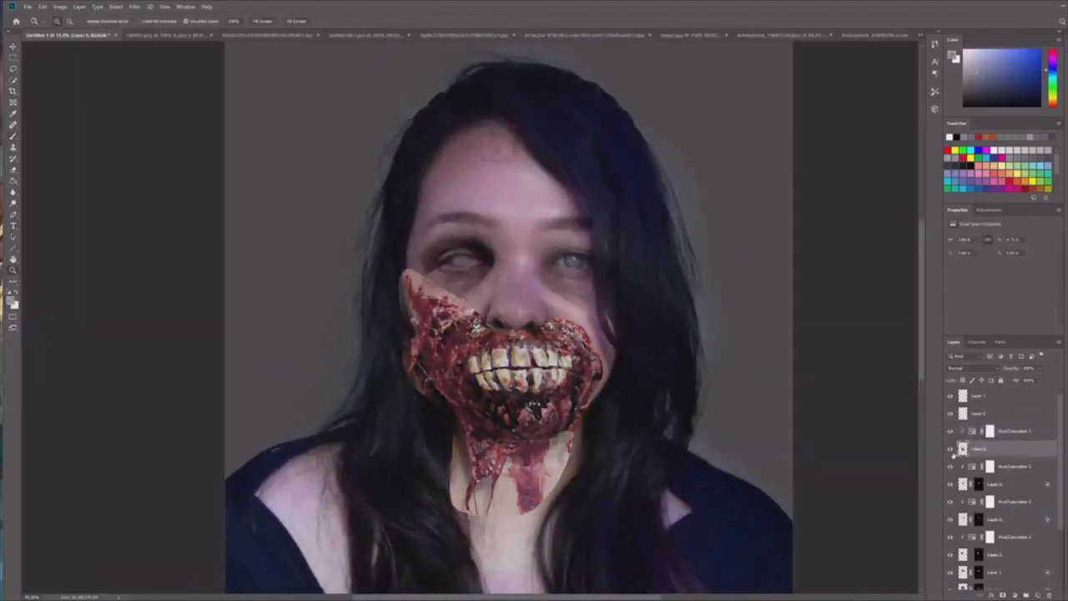
mouse_move(871, 267)
left_mouse_down()
mouse_move(774, 267)
mouse_move(780, 286)
left_mouse_up()
left_click(945, 133)
Add a layer mask to the bloody mouth patch and paint out its edges, the lips and the cheek beside the loose hair.
left_click(1004, 595)
left_click(12, 136)
key("x")
left_click_drag(403, 274, 411, 311)
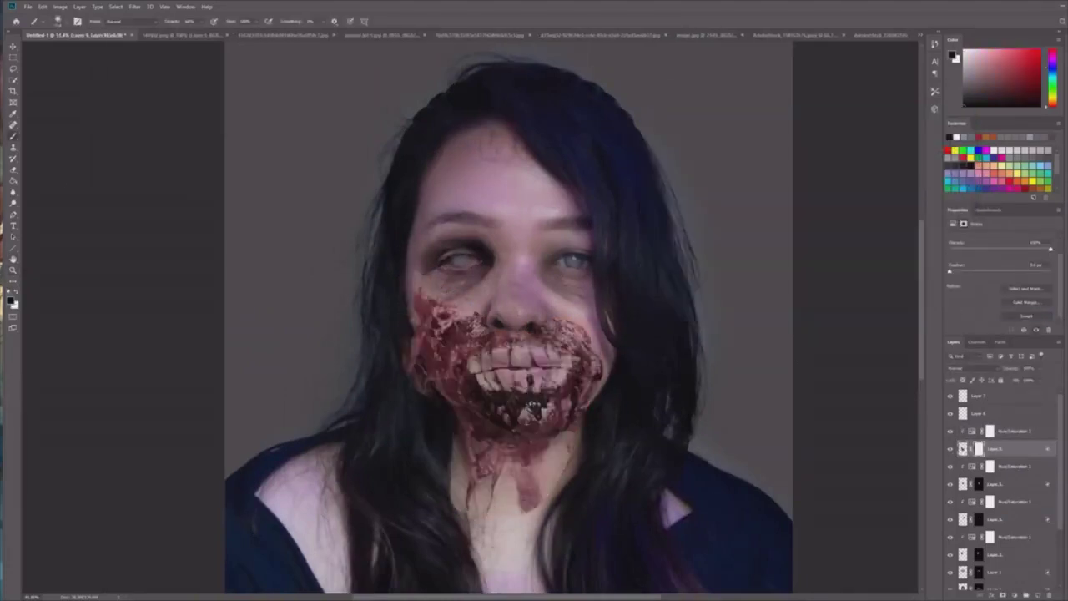
left_click_drag(575, 329, 594, 372)
left_click_drag(576, 359, 484, 367)
left_click_drag(551, 374, 524, 394)
left_click_drag(561, 316, 553, 326)
key("ctrl+z")
mouse_move(409, 321)
left_mouse_down()
mouse_move(425, 394)
mouse_move(560, 463)
left_mouse_up()
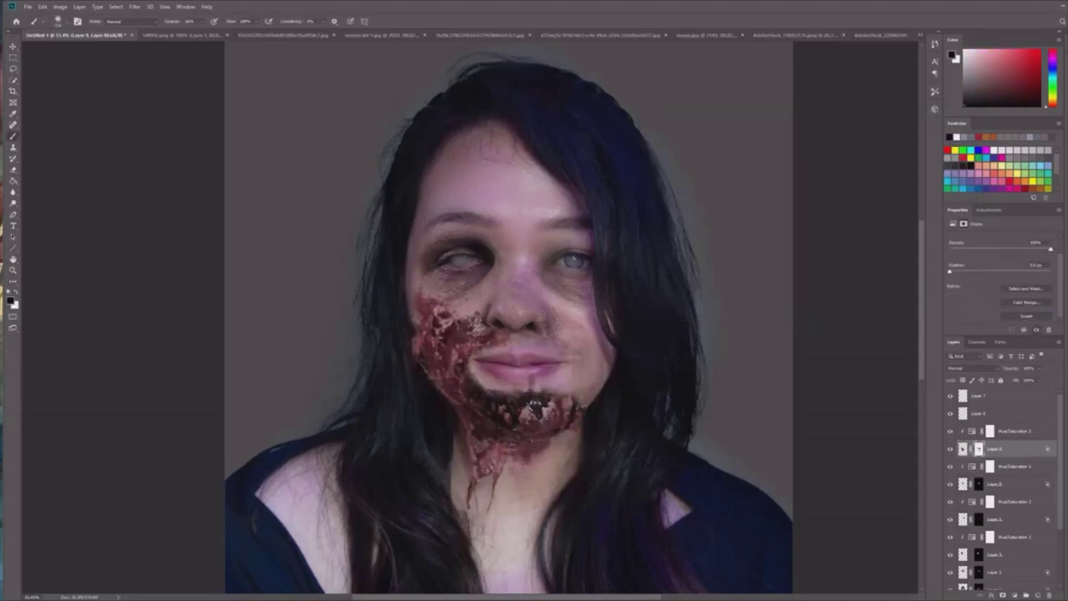
Touch up the bloody patch's mask along the outer cheek edge, alternating between black and white.
key("x")
left_click_drag(402, 272, 414, 295)
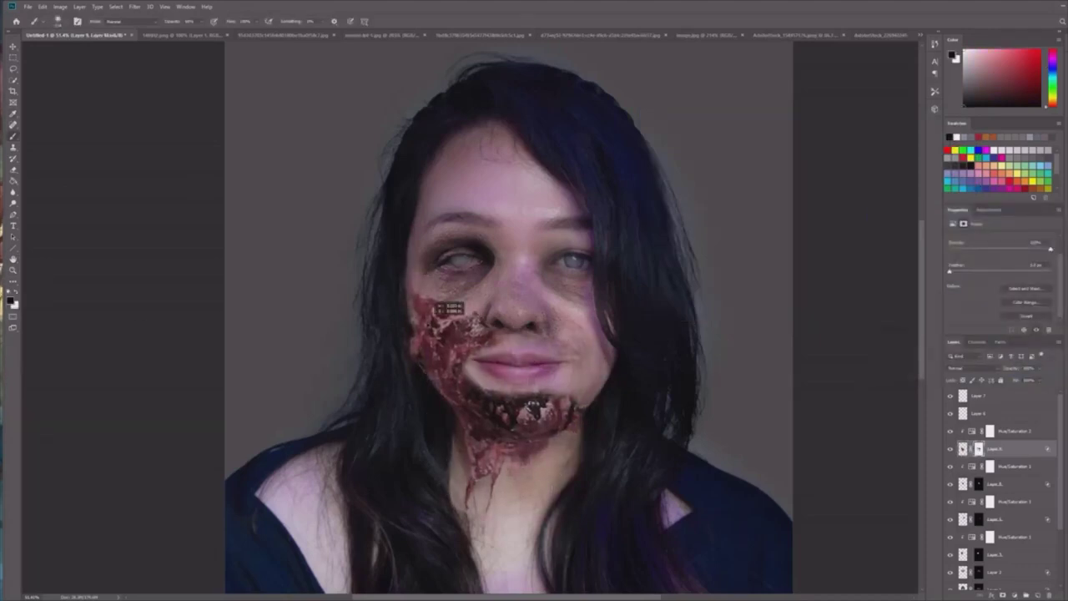
left_click_drag(400, 334, 417, 362)
key("x")
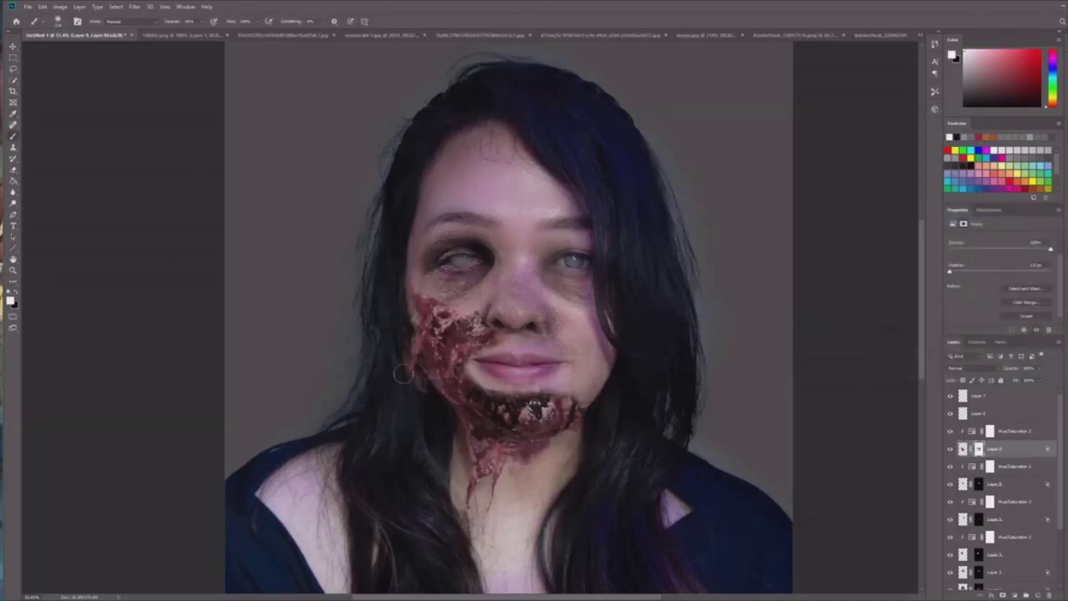
key("x")
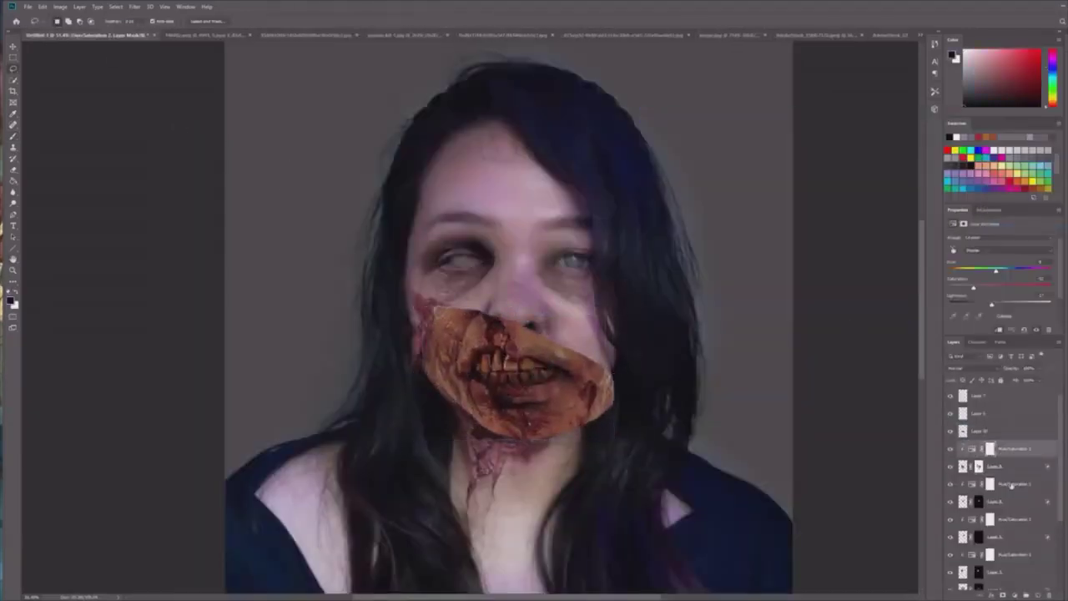
Clip a Hue/Saturation copy to the toothed mouth patch over the lips, and keep the patch at 100% opacity in Normal mode.
left_click(994, 449)
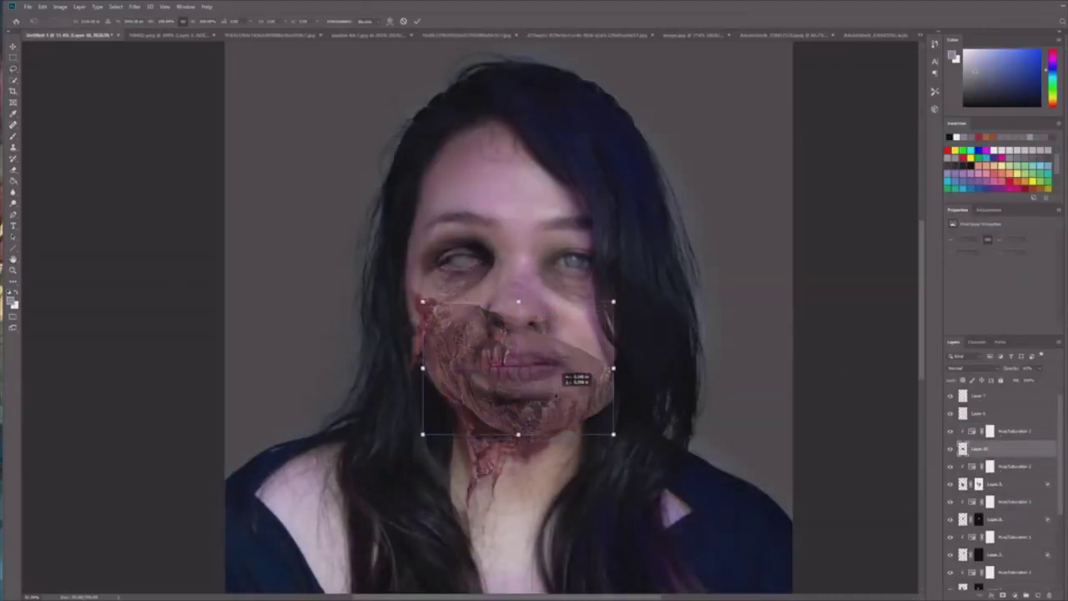
left_click_drag(1052, 368, 1054, 378)
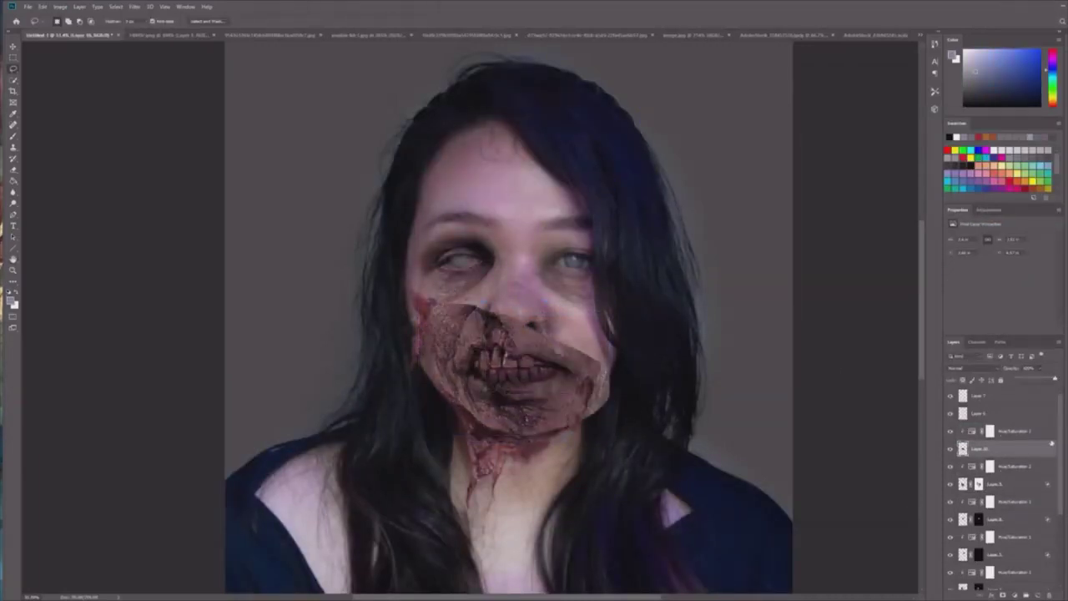
left_click(967, 368)
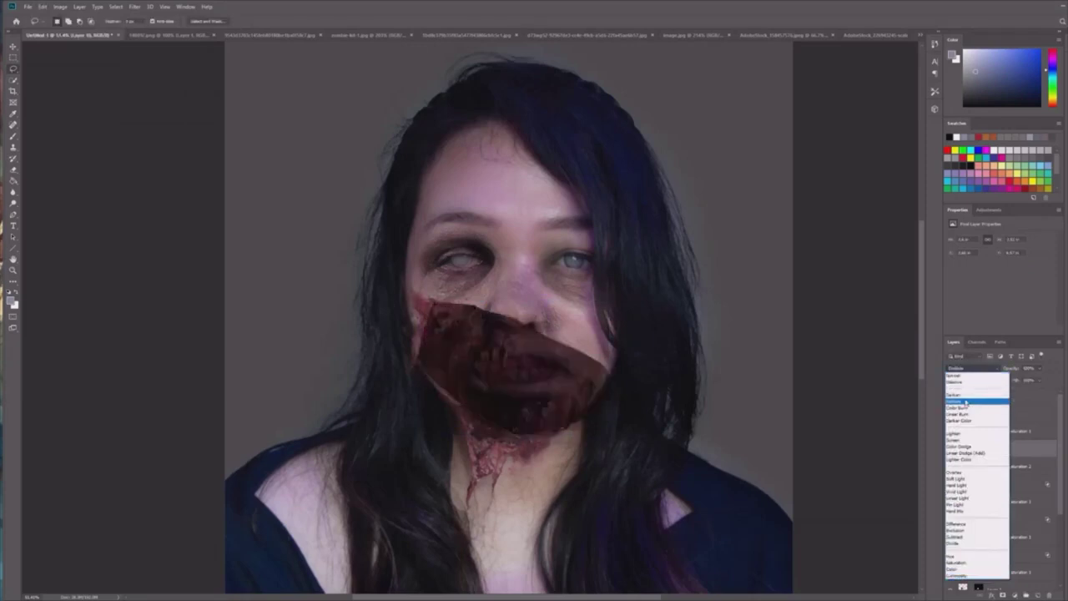
left_click(954, 376)
Add a layer mask to the toothed mouth patch, invert it to black and paint the teeth in over the lips.
double_click(1003, 595)
key("ctrl+z")
scroll(1026, 308, "down", 2)
left_click(1026, 315)
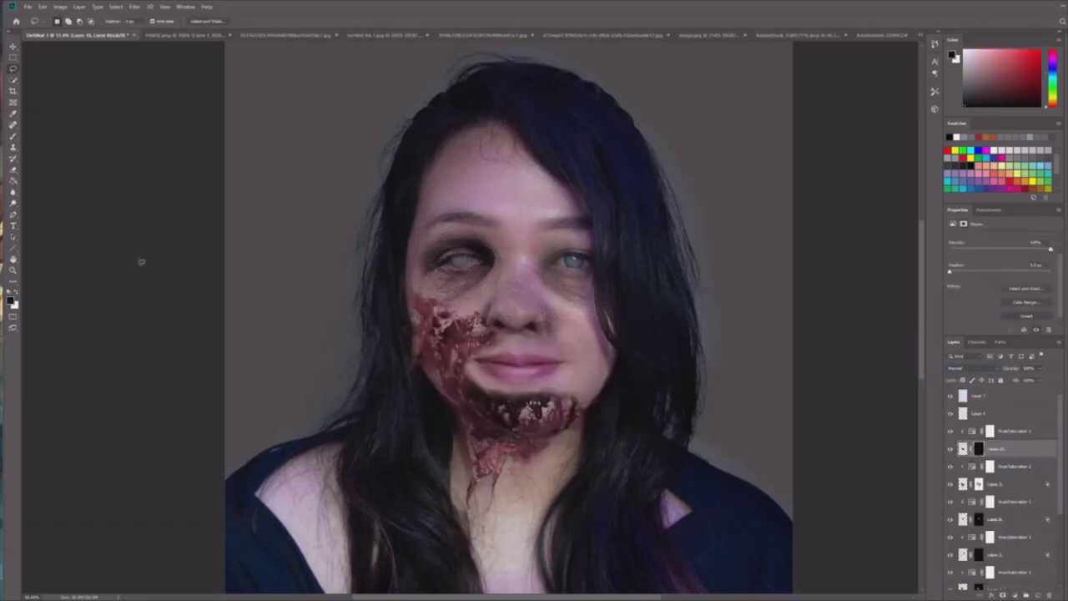
key("b")
key("x")
mouse_move(467, 367)
left_mouse_down()
mouse_move(567, 384)
mouse_move(500, 359)
left_mouse_up()
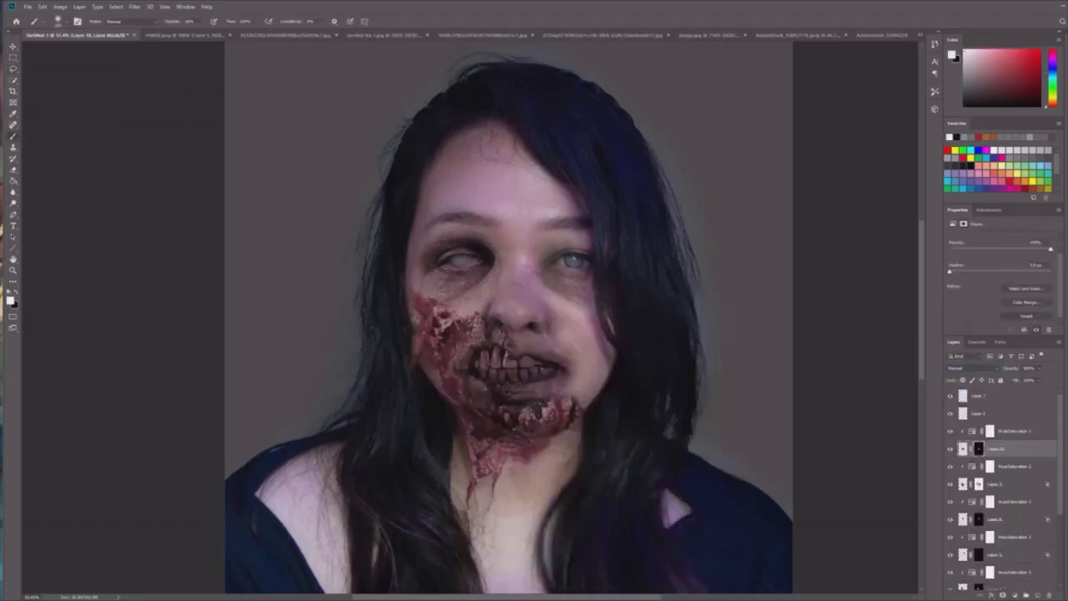
Refine the toothed mouth's mask between the nose and the upper lip.
key("z")
left_click_drag(151, 246, 156, 246)
key("b")
left_click_drag(1016, 380, 1001, 379)
key("ctrl+z")
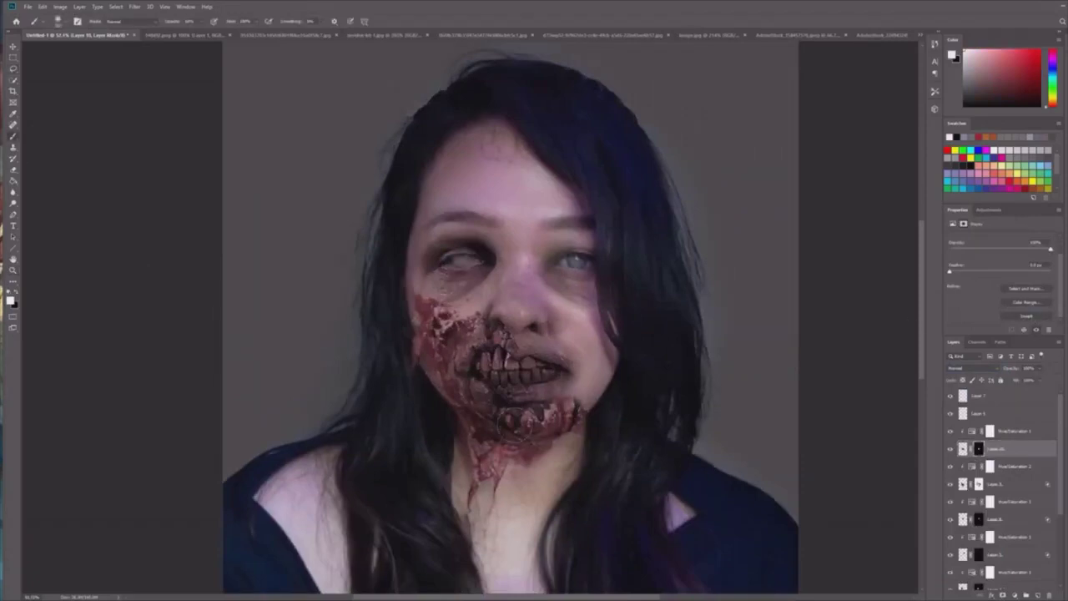
left_click_drag(507, 344, 527, 337)
Warp the torn cheek patch inward to fit the cheek and jaw beside the loose hair, and restore its opacity to 100%.
left_click(1009, 431)
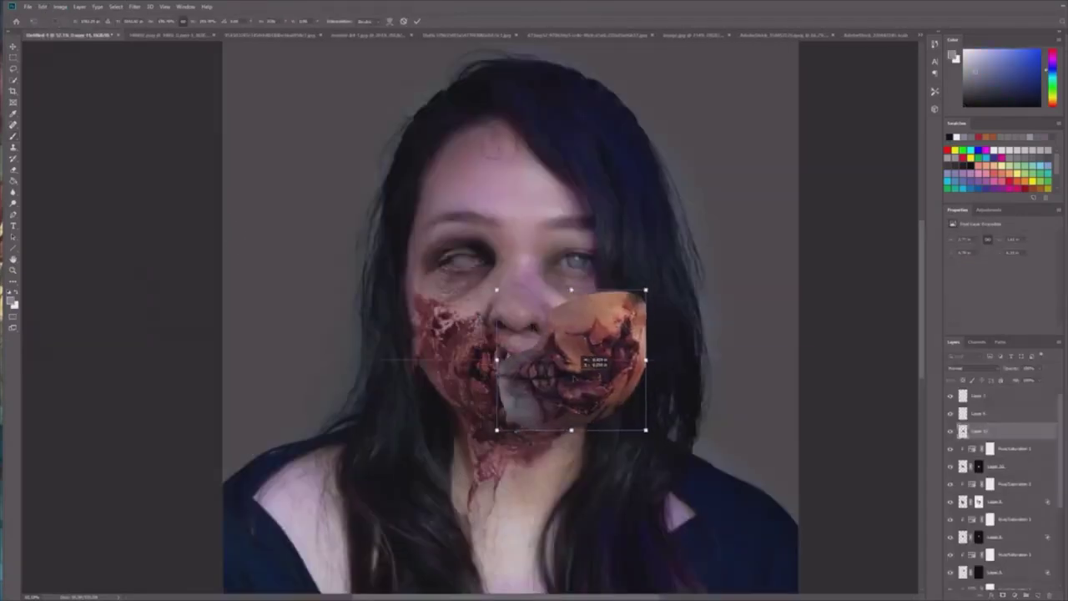
left_click(42, 6)
mouse_move(118, 206)
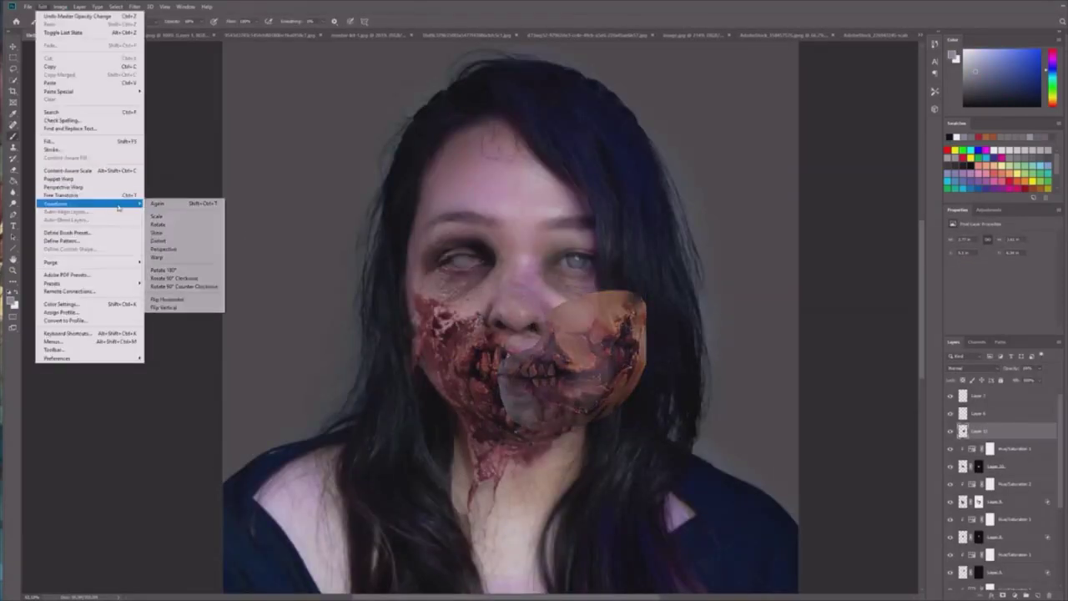
left_click(157, 257)
left_click_drag(646, 385, 629, 377)
left_click_drag(645, 431, 610, 420)
left_click_drag(645, 292, 624, 292)
key("Return")
left_click(1040, 367)
left_click_drag(1037, 379, 1053, 379)
Duplicate the Hue/Saturation adjustment above the torn cheek patch and clip it to that patch.
left_click(941, 460)
left_click(1008, 449)
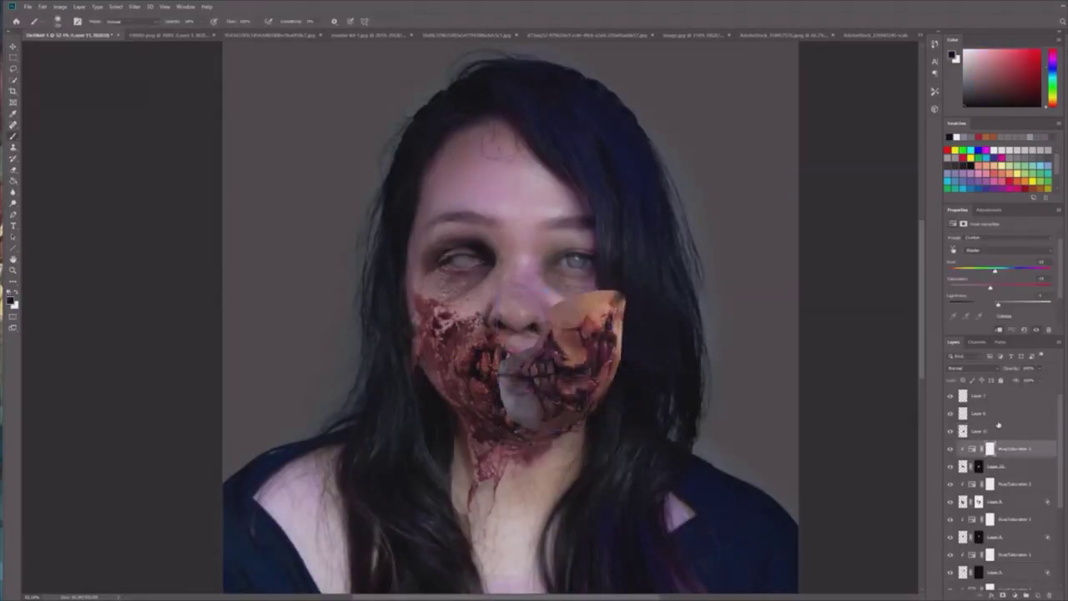
left_click(996, 467)
left_click_drag(1008, 449, 1001, 423)
left_click(998, 331)
left_click(993, 449)
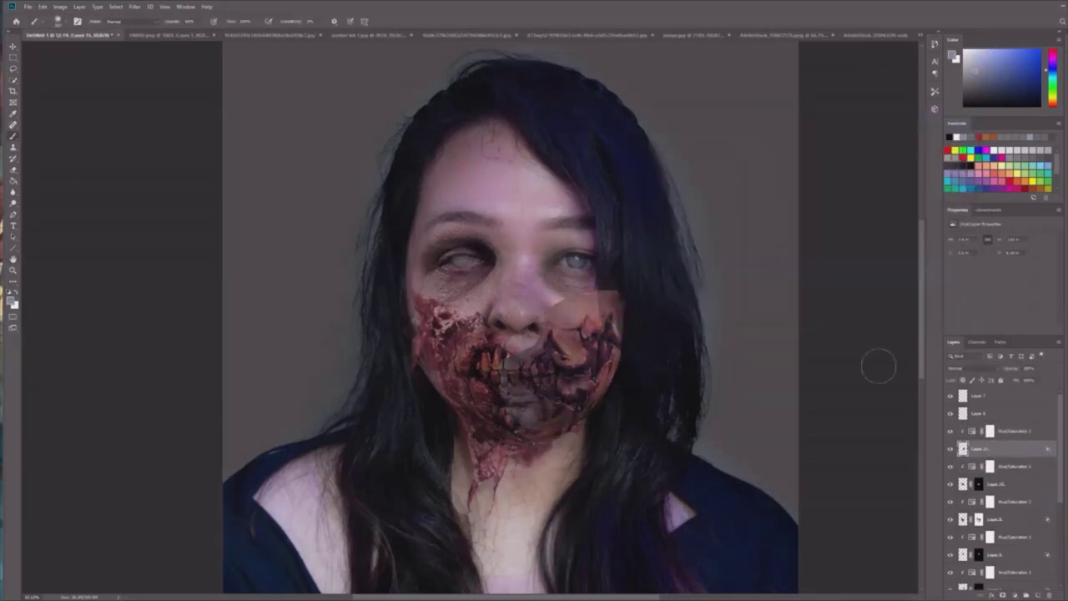
Add a black layer mask to the torn cheek patch and paint in the wounds beside the mouth.
left_click(1002, 595)
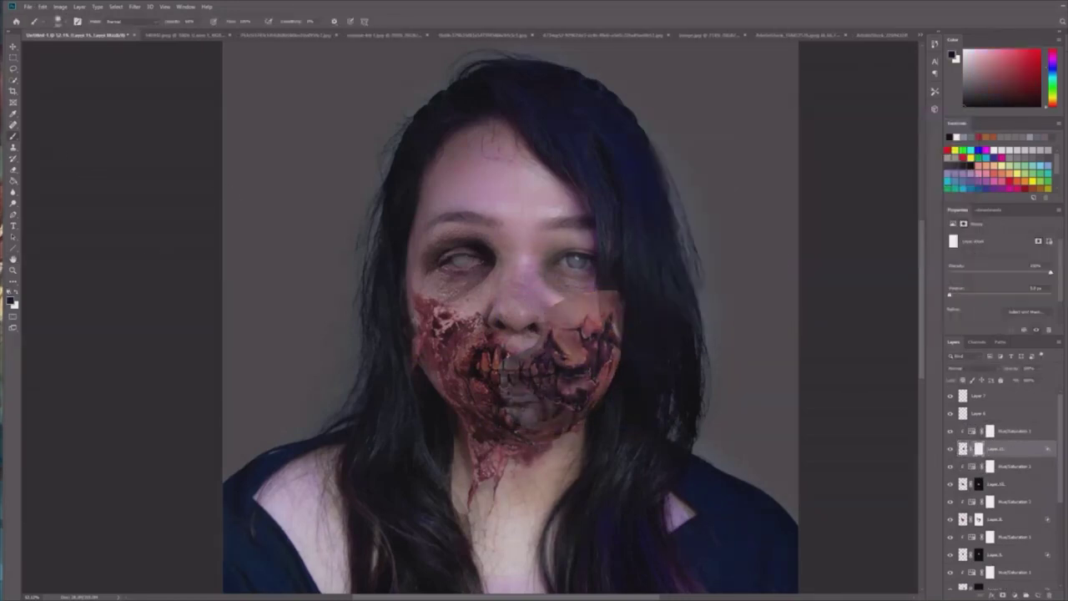
key("ctrl+i")
key("x")
mouse_move(545, 379)
left_mouse_down()
mouse_move(585, 375)
mouse_move(543, 346)
mouse_move(554, 360)
mouse_move(613, 331)
left_mouse_up()
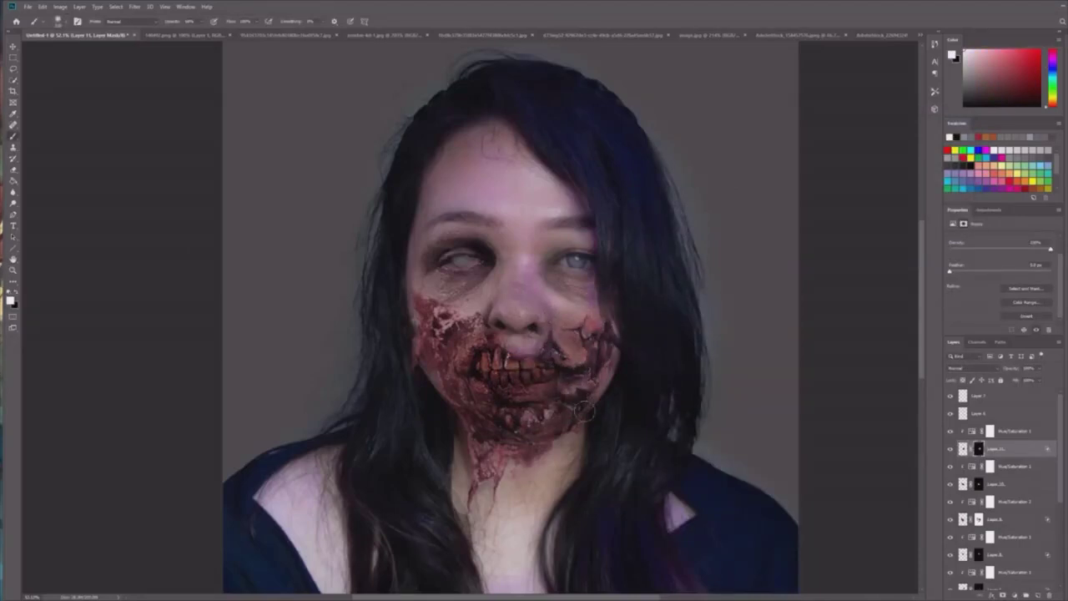
key("x")
mouse_move(597, 241)
left_mouse_down()
mouse_move(564, 241)
mouse_move(613, 241)
left_mouse_up()
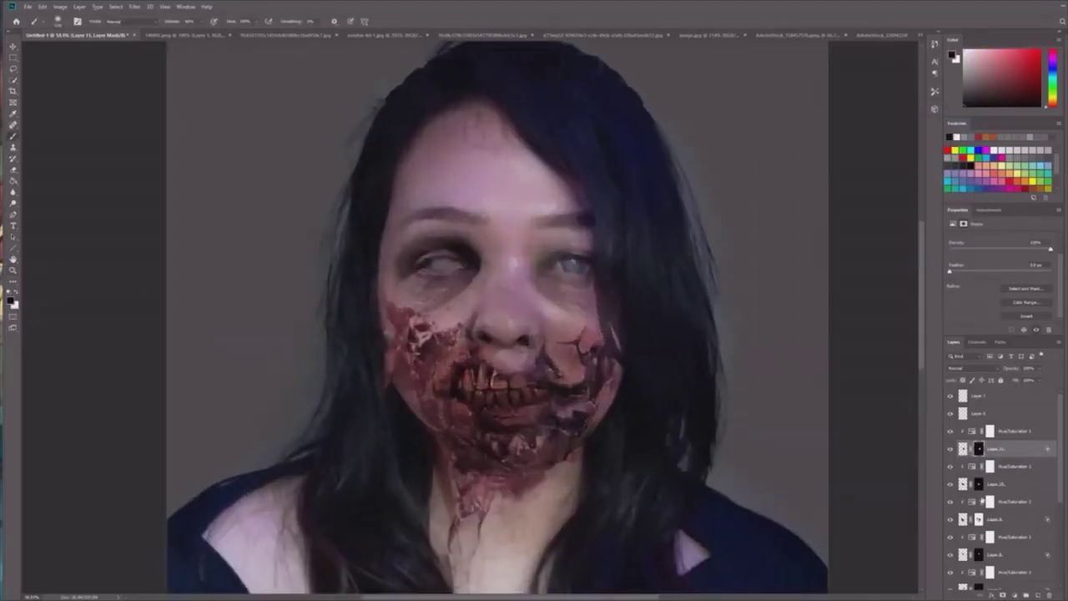
Invert the bloody flesh patch's layer mask and clear it to black so the patch is hidden.
left_click(978, 483)
left_click(998, 524)
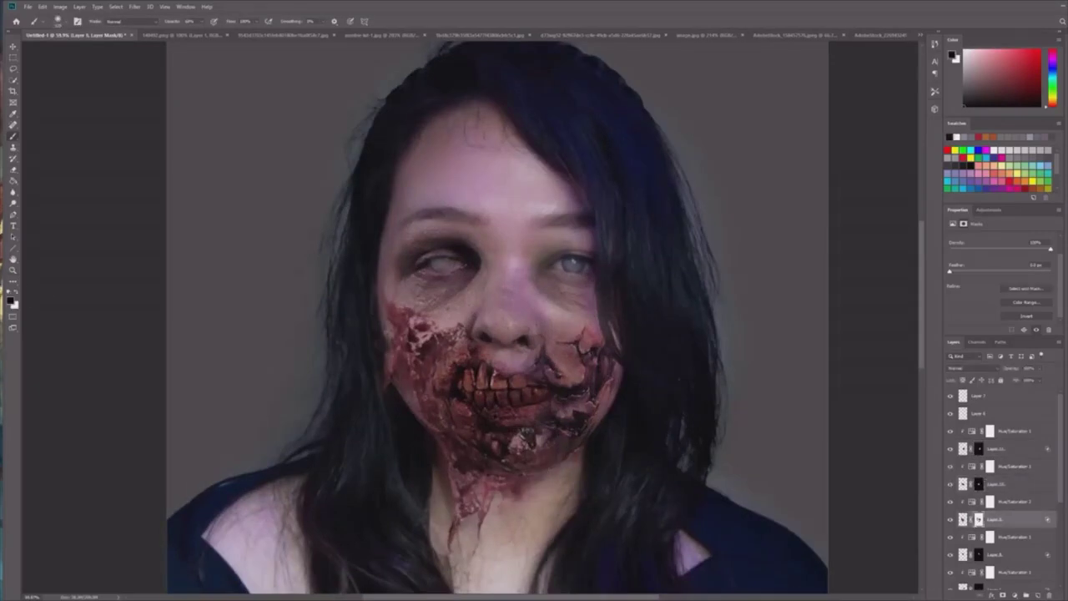
left_click(1040, 319)
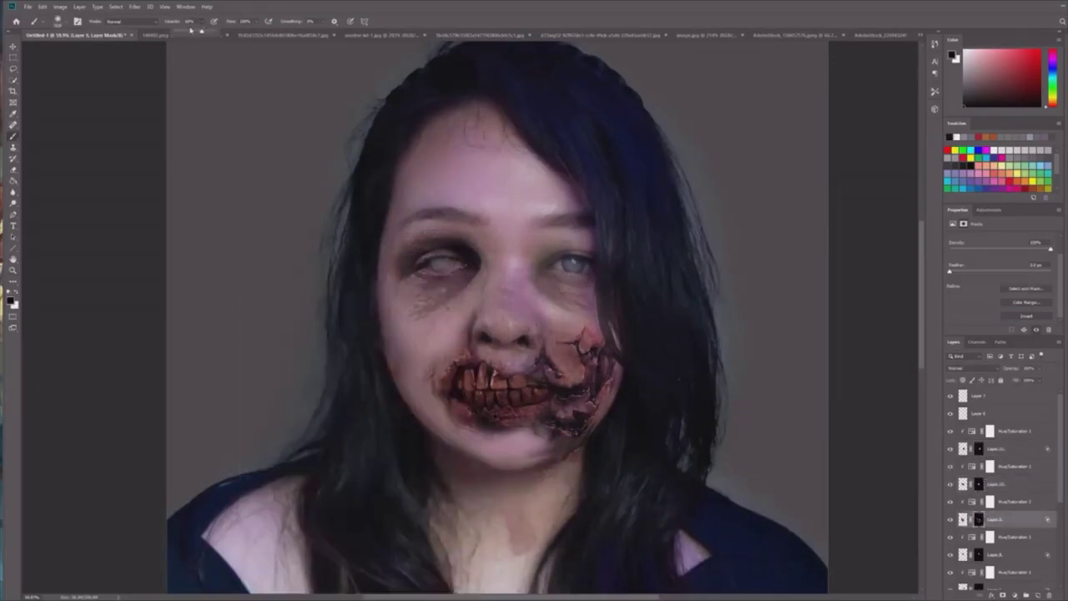
key("x")
key("alt+BackSpace")
key("ctrl+z")
Set the brush opacity to 100% and paint the bloody flesh back in over the cheek, chin and neck.
left_click(201, 21)
left_click_drag(201, 34, 222, 35)
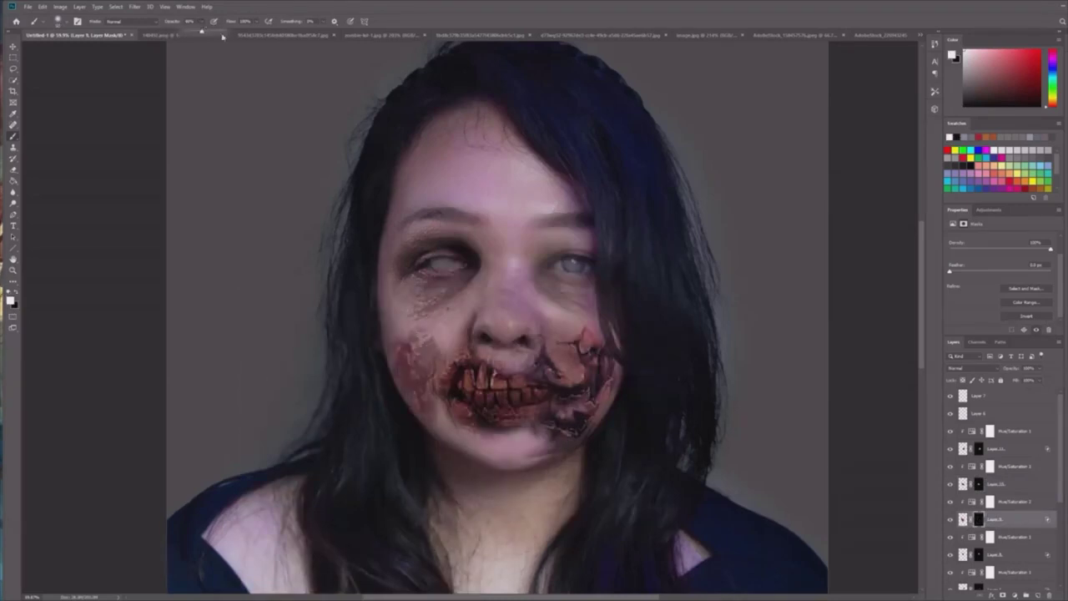
mouse_move(441, 405)
left_mouse_down()
mouse_move(501, 449)
mouse_move(542, 455)
left_mouse_up()
left_click_drag(404, 404, 392, 321)
mouse_move(457, 454)
left_mouse_down()
mouse_move(530, 540)
mouse_move(373, 273)
mouse_move(410, 446)
mouse_move(446, 471)
left_mouse_up()
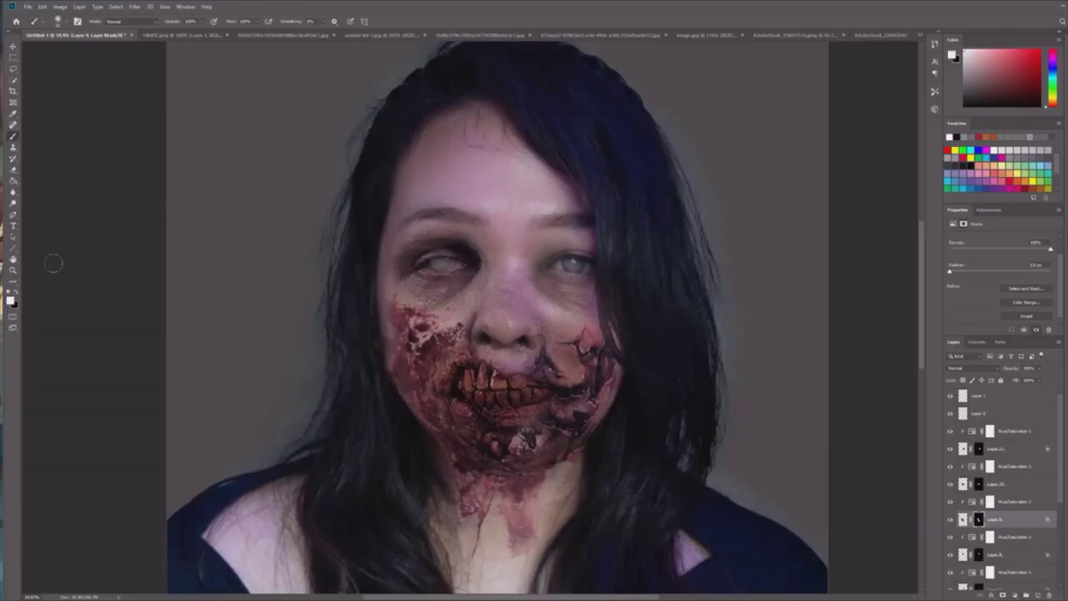
Compare the face with the torn cheek patch hidden and shown.
key("z")
left_click_drag(550, 333, 567, 334)
left_click(1004, 432)
left_click(979, 448)
left_click(949, 448)
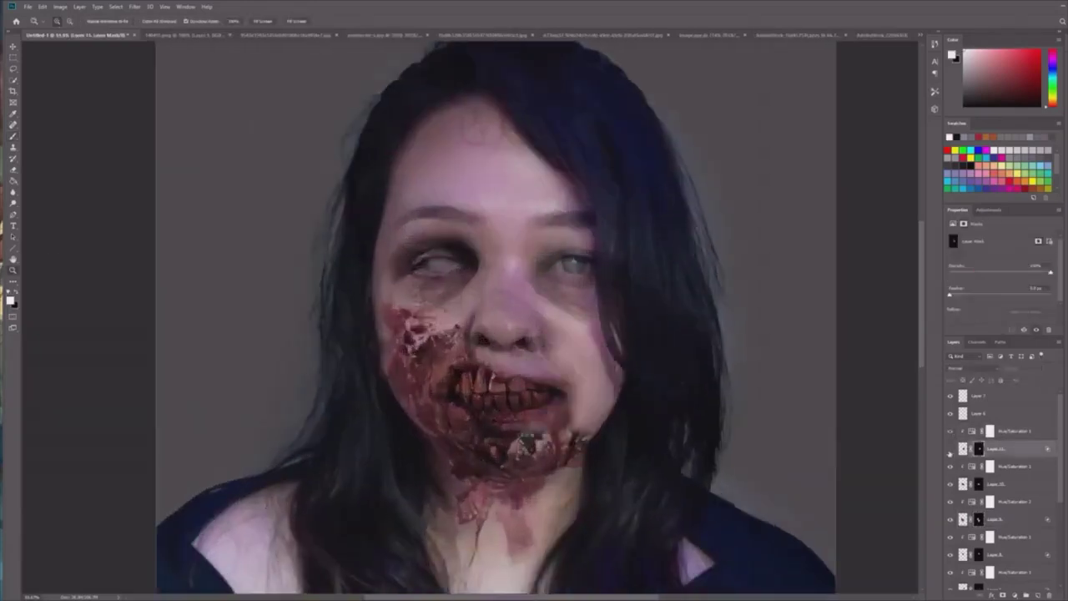
left_click(949, 449)
Free-transform the toothed mouth patch to adjust its size and position slightly over the lips.
left_click(979, 484)
key("b")
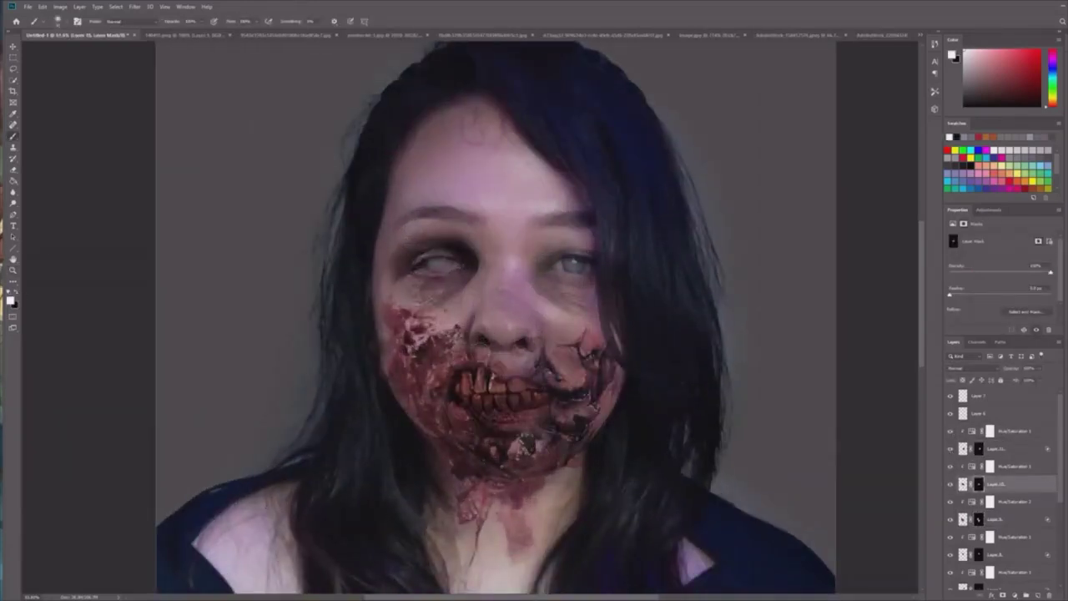
key("ctrl+t")
left_click_drag(392, 314, 396, 317)
left_click_drag(615, 394, 615, 398)
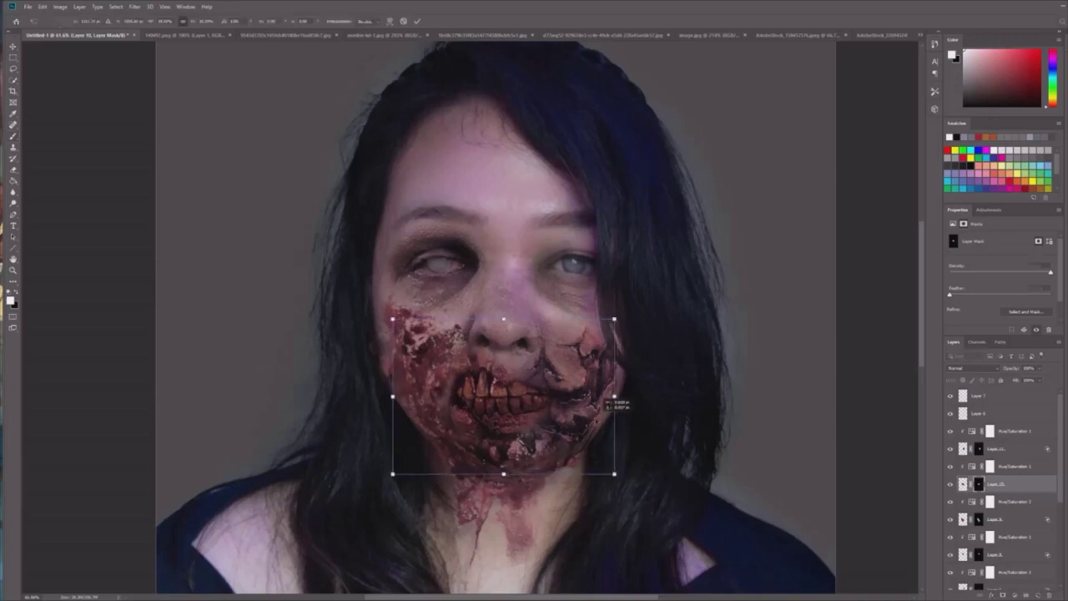
key("Return")
key("z")
left_click_drag(395, 255, 392, 259)
left_click(392, 258)
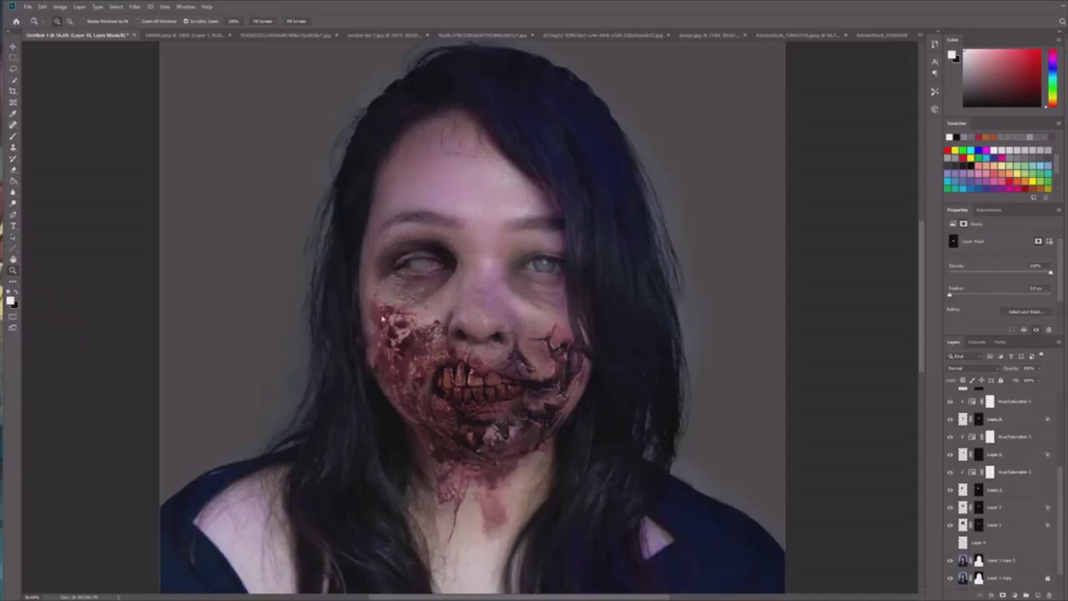
Paint soft black shadows along the jaw and neck on the Multiply layer above the mouth textures.
left_click(977, 495)
left_click(976, 456)
scroll(975, 468, "up", 3)
left_click(959, 478)
key("b")
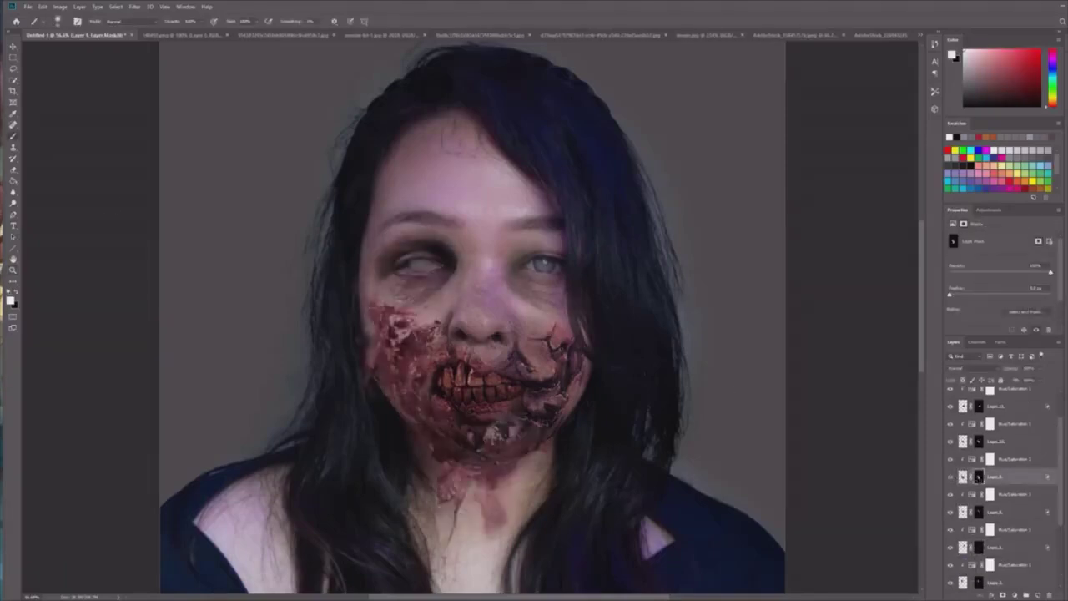
left_click_drag(1059, 441, 1060, 415)
left_click(964, 415)
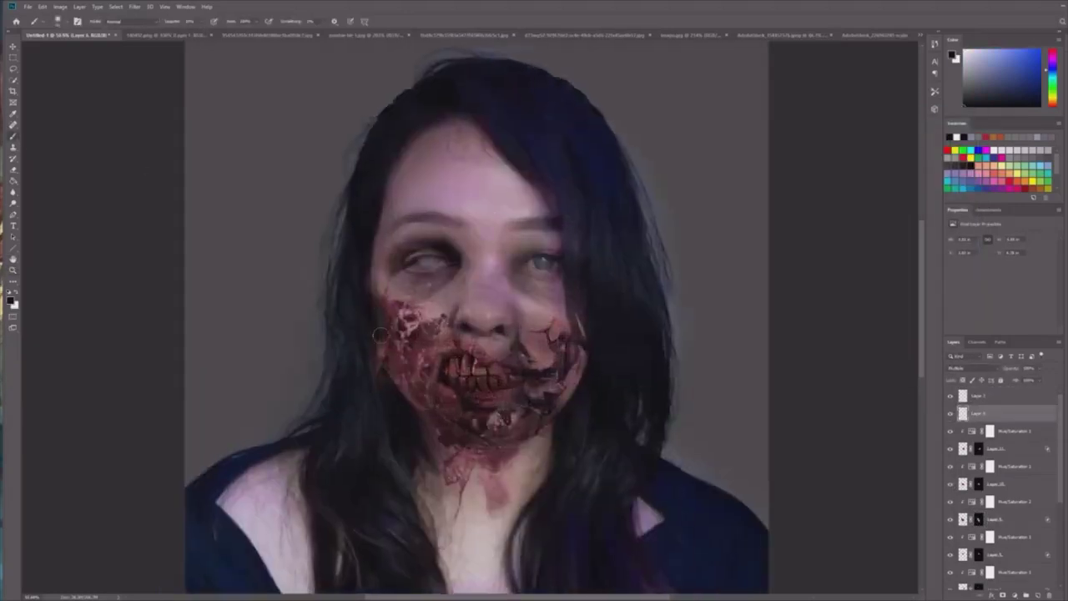
right_click(556, 270)
left_click_drag(621, 290, 622, 289)
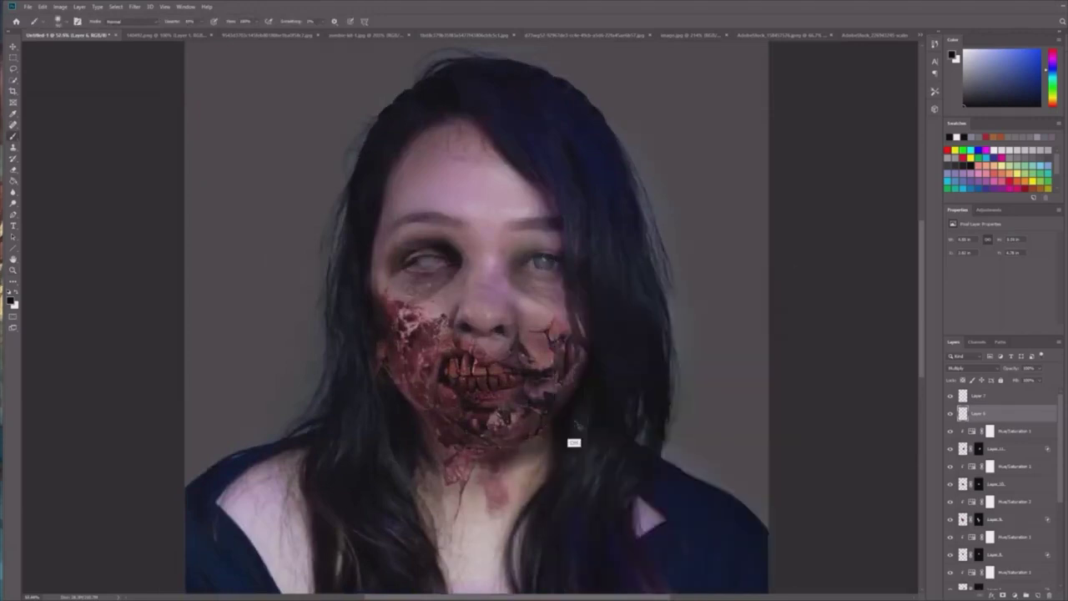
left_click_drag(575, 442, 510, 491)
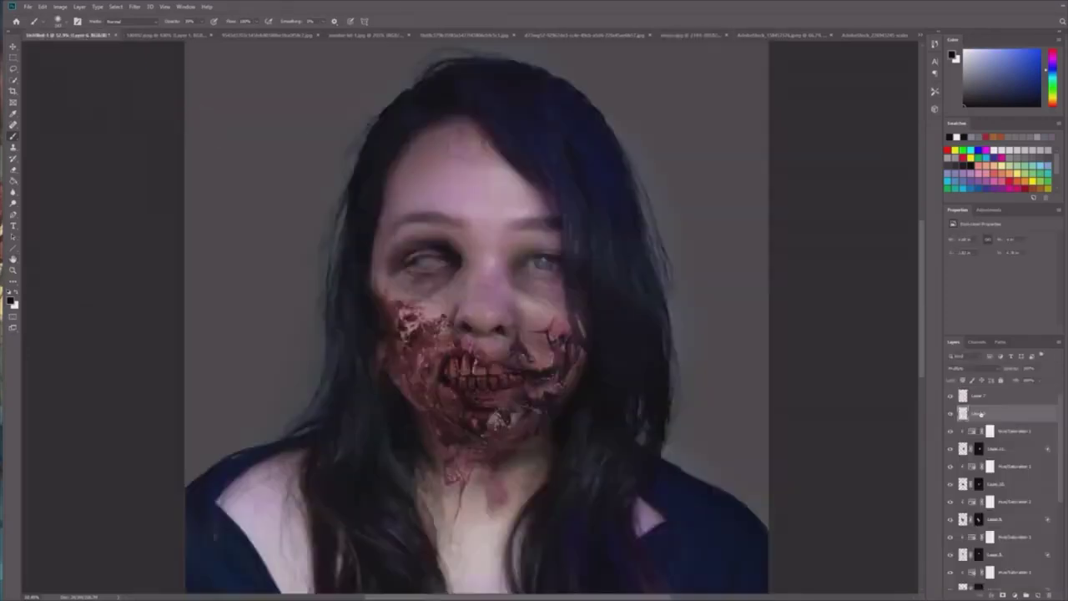
key("ctrl+v")
left_click_drag(454, 209, 477, 131)
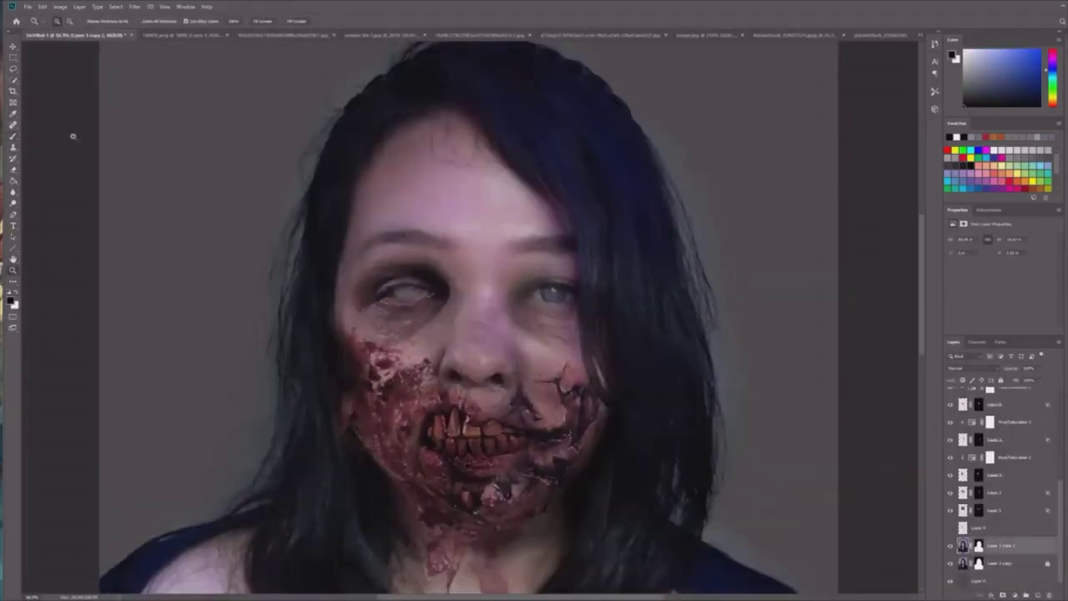
Copy a patch of forehead skin over the eyebrow above the white eye and erase the patch's hard edges.
key("l")
mouse_move(373, 185)
left_mouse_down()
mouse_move(435, 186)
mouse_move(434, 208)
left_mouse_up()
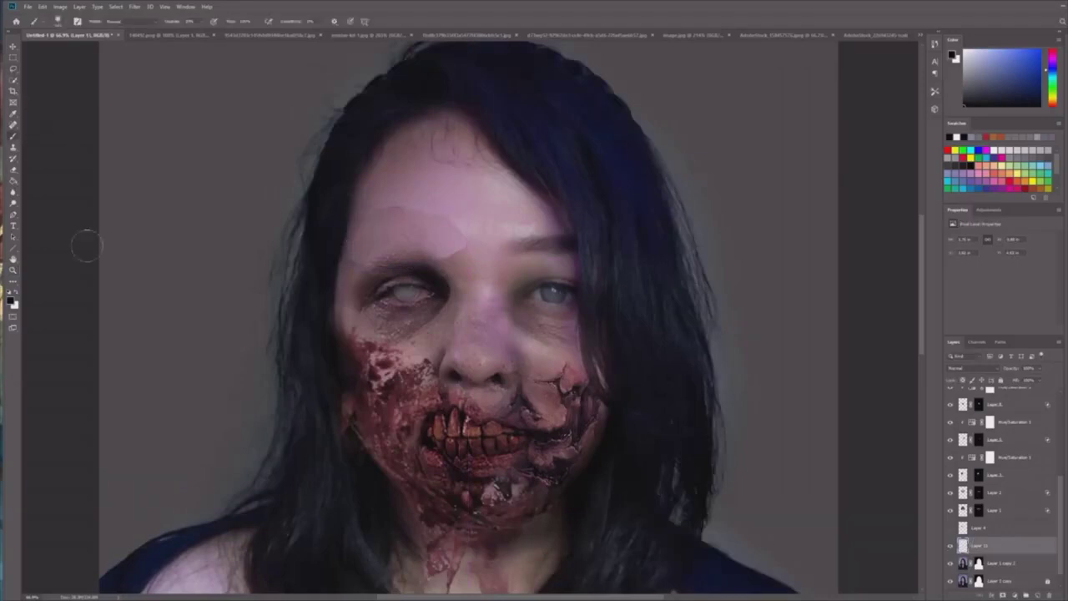
left_click(13, 169)
left_click_drag(357, 257, 358, 237)
left_click_drag(461, 243, 440, 250)
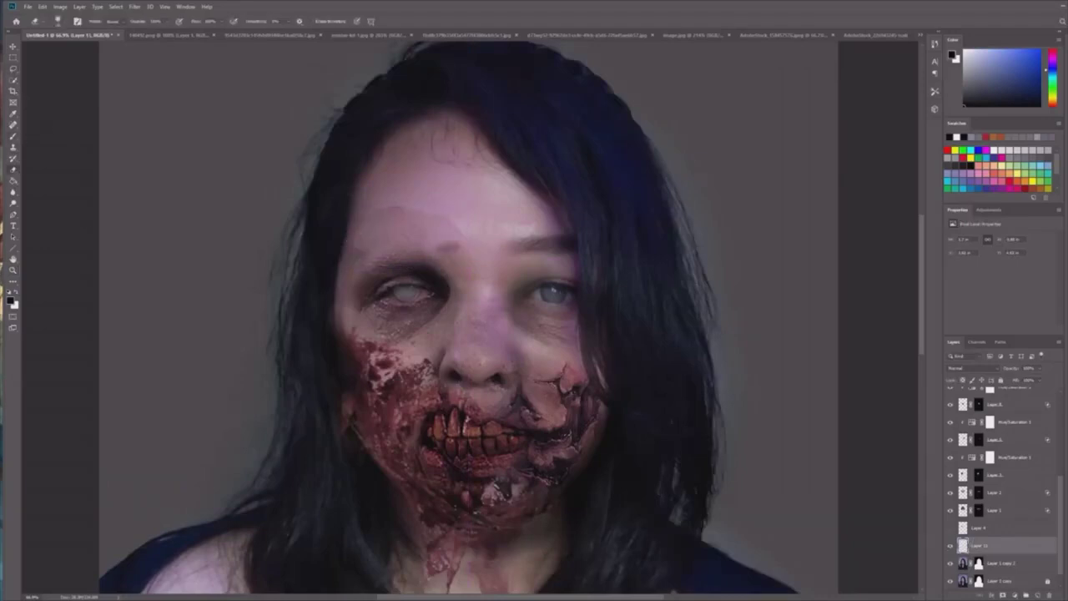
Merge the forehead skin patch down into the portrait copy layer beneath it.
right_click(969, 532)
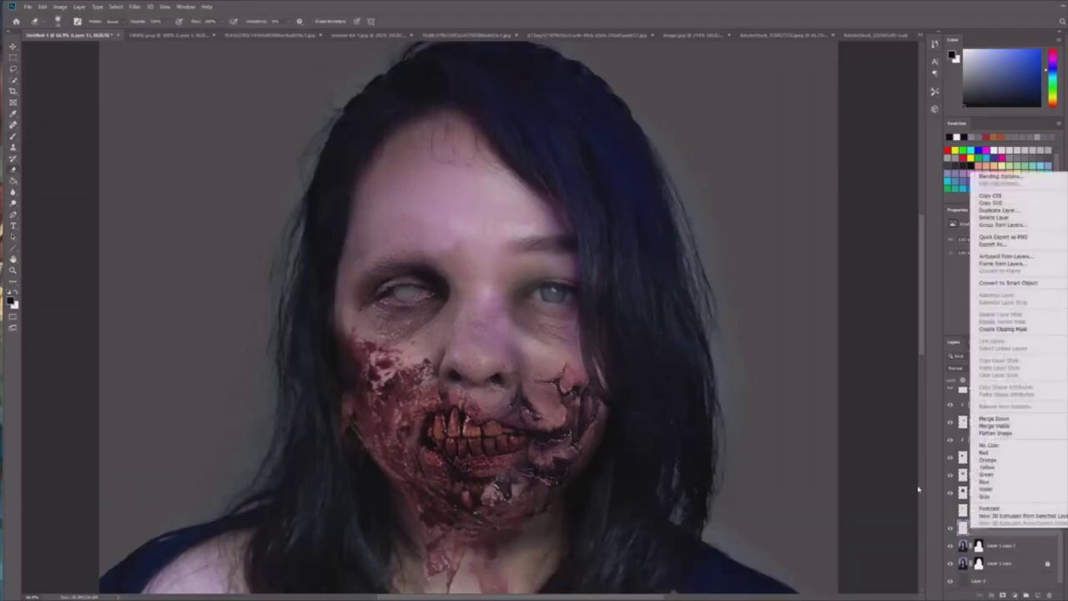
left_click(994, 420)
left_click(557, 230)
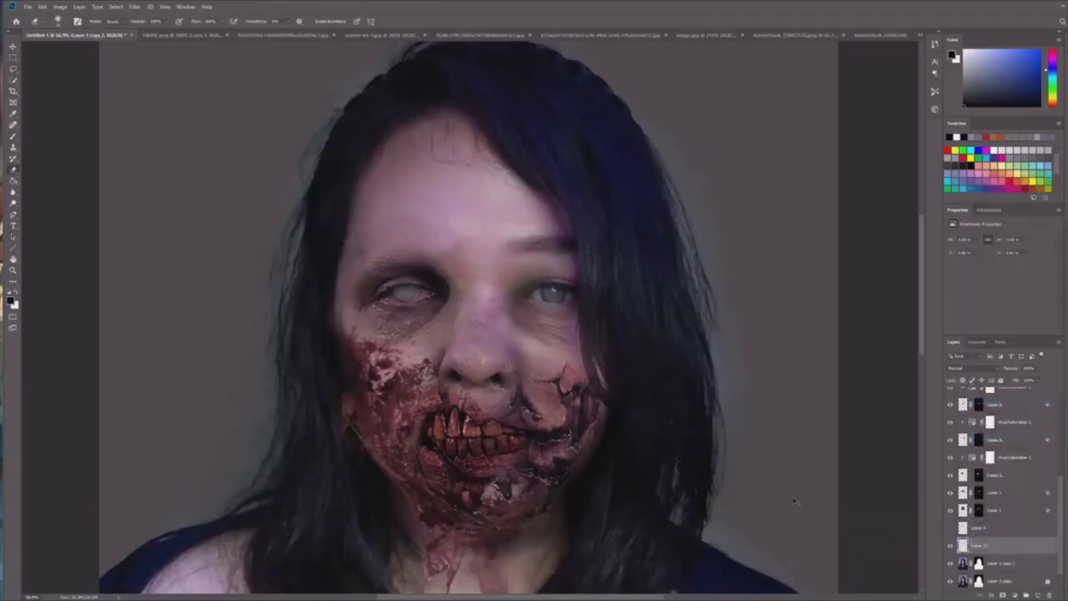
right_click(975, 533)
left_click(1001, 422)
left_click(556, 231)
Sample clean forehead skin and paint over the eyebrow remains with the Clone Stamp.
key("s")
right_click(428, 232)
key("Return")
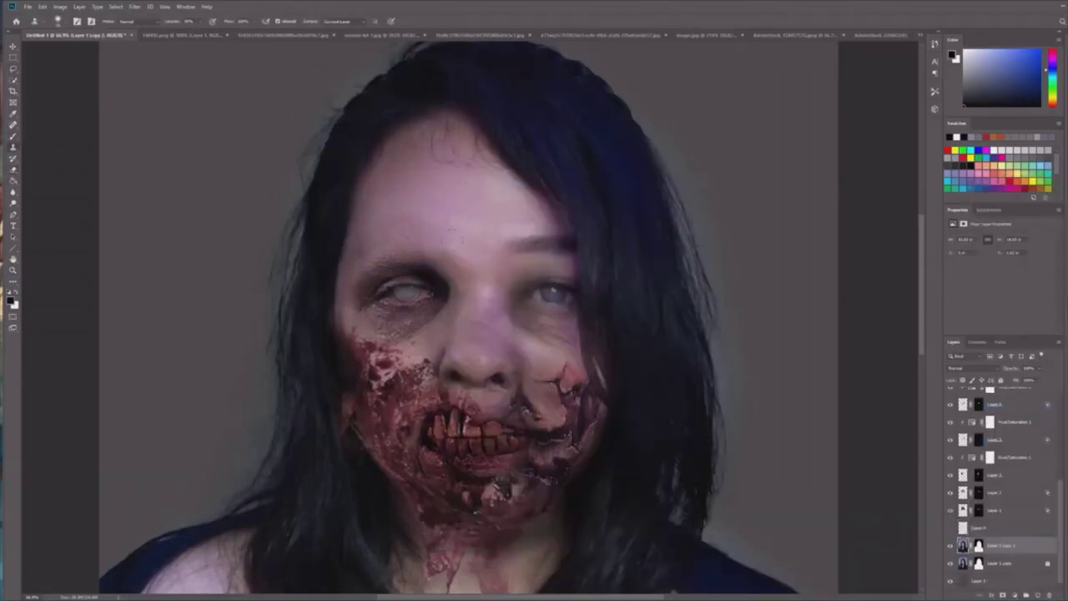
left_click(397, 253, "alt")
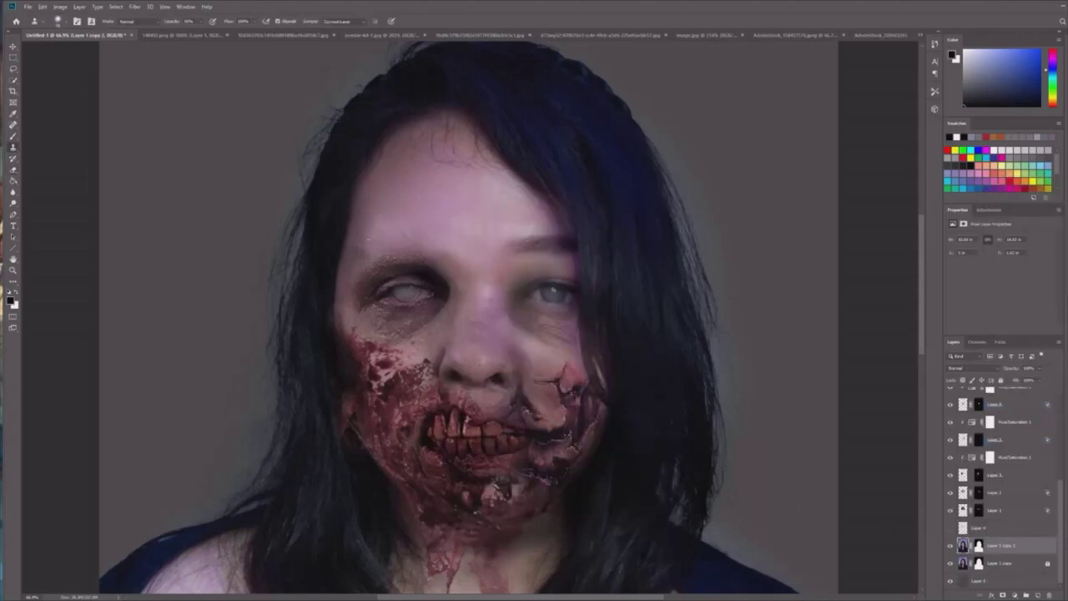
mouse_move(519, 244)
left_mouse_down()
mouse_move(554, 245)
mouse_move(560, 262)
left_mouse_up()
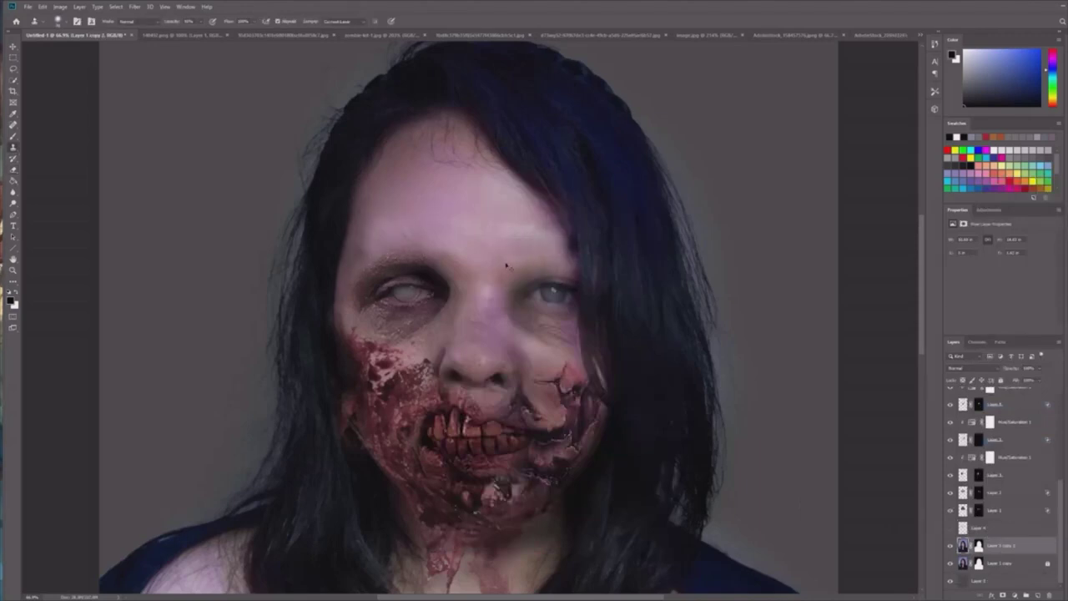
Clone skin along the forehead's edge by the hairline and compare the portrait copy layer hidden and shown.
scroll(417, 152, "down", 1)
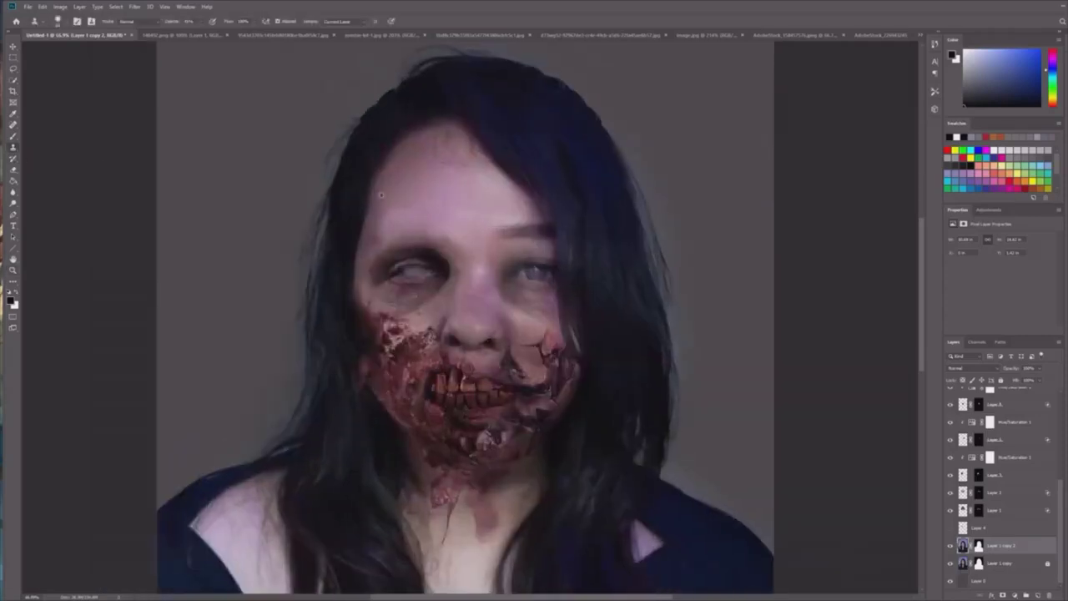
left_click_drag(382, 194, 383, 227)
left_click(949, 546)
left_click(949, 545)
left_click_drag(378, 191, 362, 249)
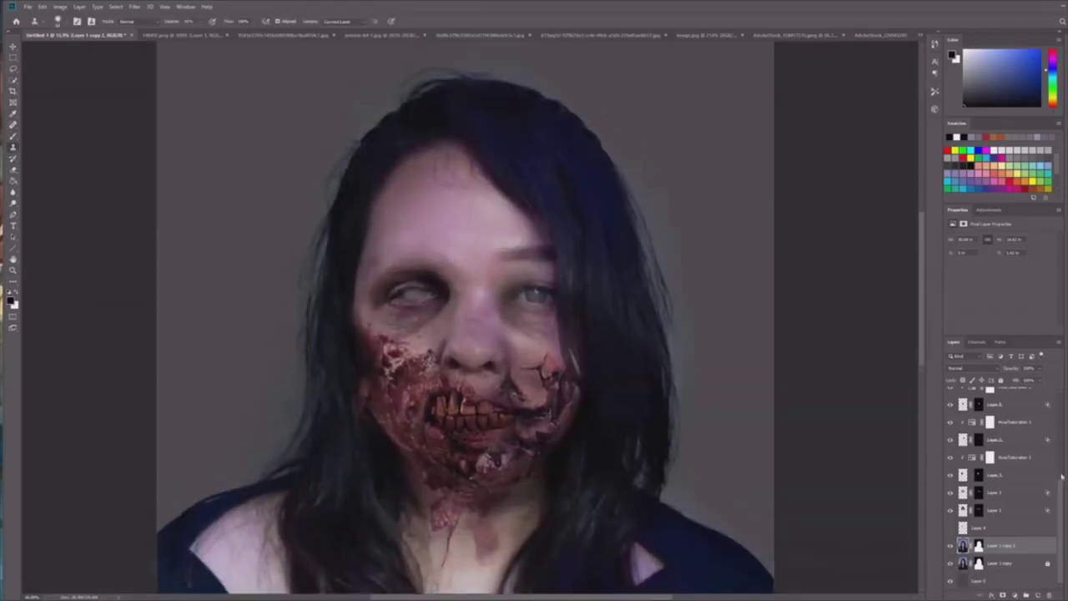
Warp the veined skin patch to follow the forehead above the white eye.
key("ctrl+t")
mouse_move(419, 213)
left_mouse_down()
mouse_move(457, 275)
mouse_move(517, 314)
mouse_move(533, 250)
mouse_move(420, 218)
left_mouse_up()
left_click(41, 7)
left_click(167, 258)
left_click_drag(456, 157, 464, 145)
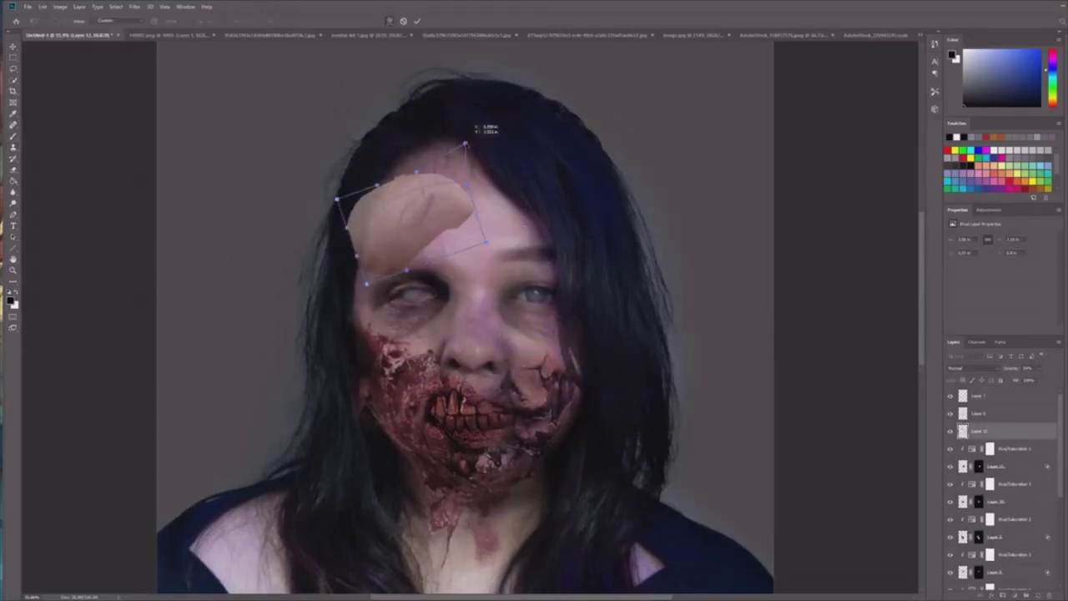
left_click_drag(484, 241, 496, 288)
key("Return")
Free-transform the veined skin patch to resize it and place it across the forehead.
key("ctrl+t")
left_click_drag(442, 216, 475, 264)
left_click_drag(366, 211, 388, 227)
left_click_drag(497, 272, 486, 217)
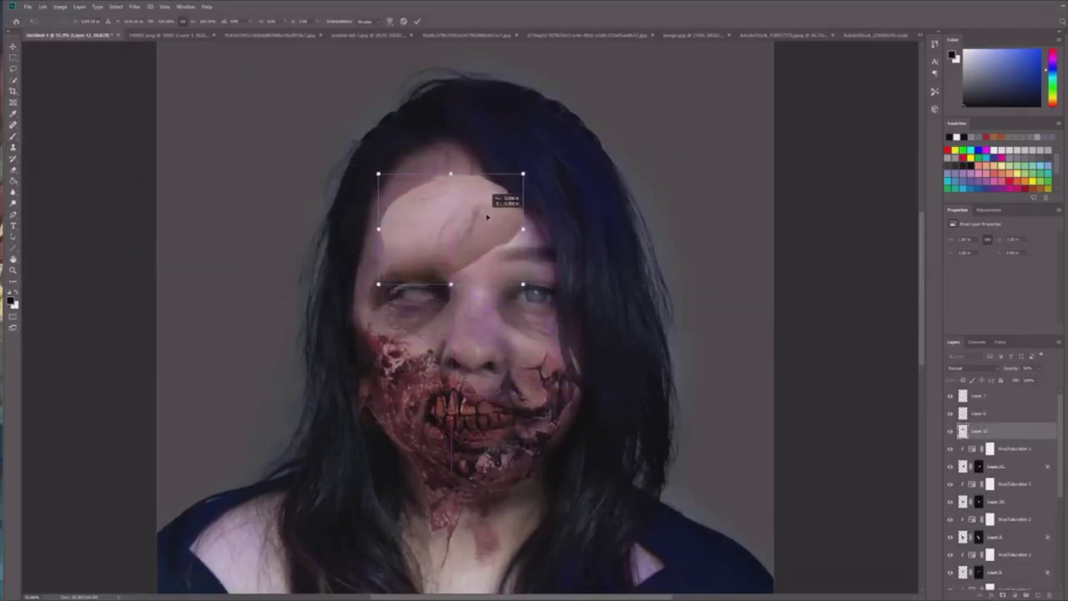
key("Return")
Blend the veined patch in Luminosity mode at 100% opacity and cut its highlights with the Blend If slider for This Layer.
left_click(992, 368)
left_click(976, 576)
key("z")
left_click(1039, 367)
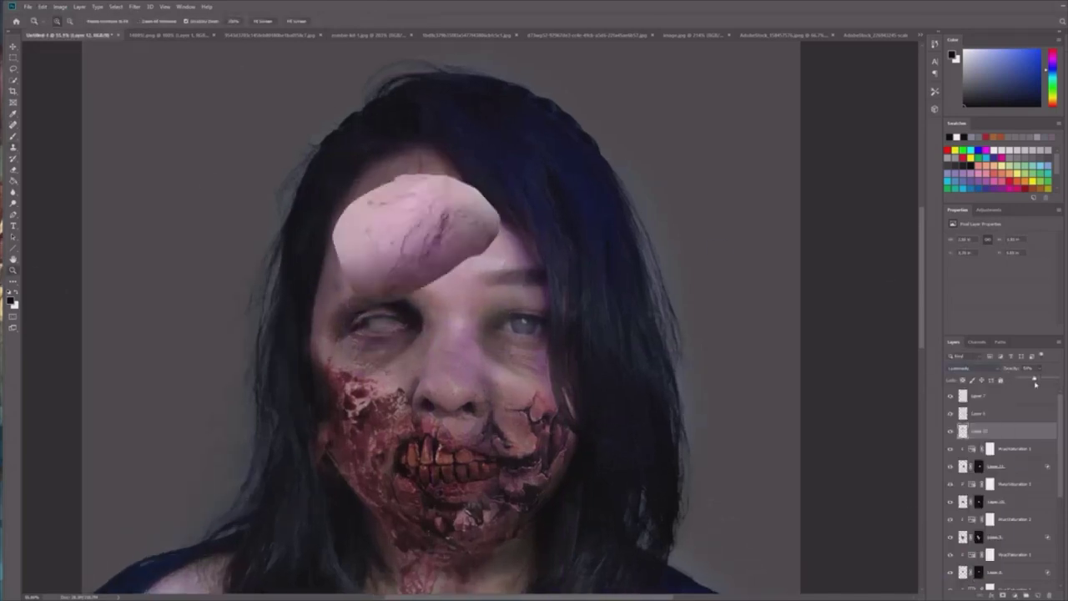
double_click(970, 432)
left_click_drag(870, 262, 832, 269)
left_click(945, 133)
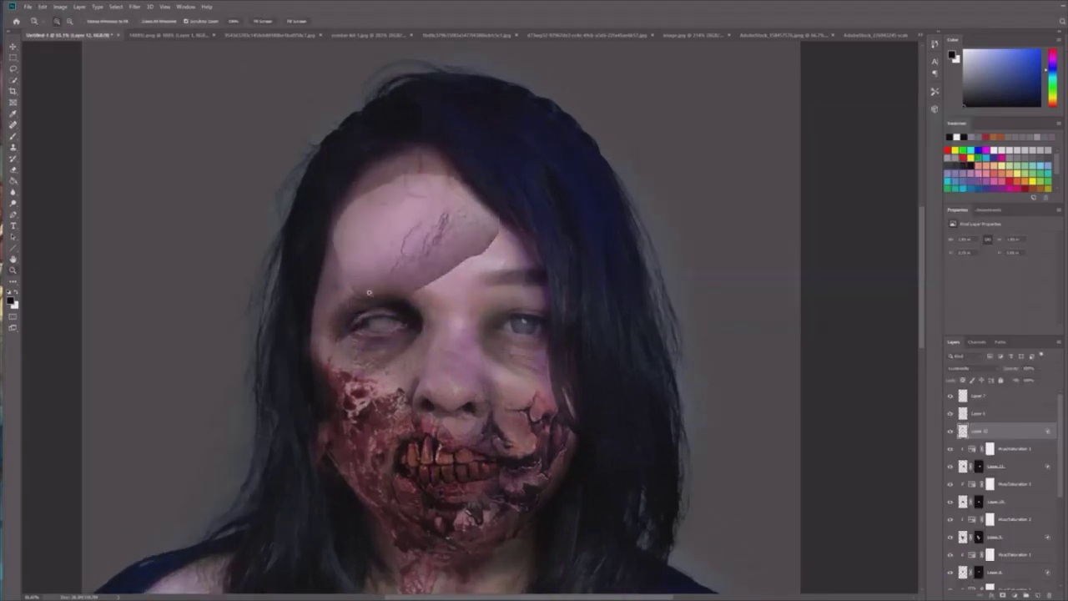
Shift the veined patch slightly on the forehead and add a layer mask to it.
key("ctrl+t")
key("Return")
mouse_move(446, 241)
left_mouse_down()
mouse_move(435, 234)
mouse_move(389, 262)
left_mouse_up()
left_click(1003, 595)
key("b")
key("x")
key("ctrl+i")
key("x")
key("ctrl+z")
key("ctrl+z")
Rotate the veined patch toward the side of the forehead and paint its hard edges away on the mask.
key("ctrl+t")
left_click_drag(447, 300, 488, 208)
left_click_drag(392, 225, 376, 230)
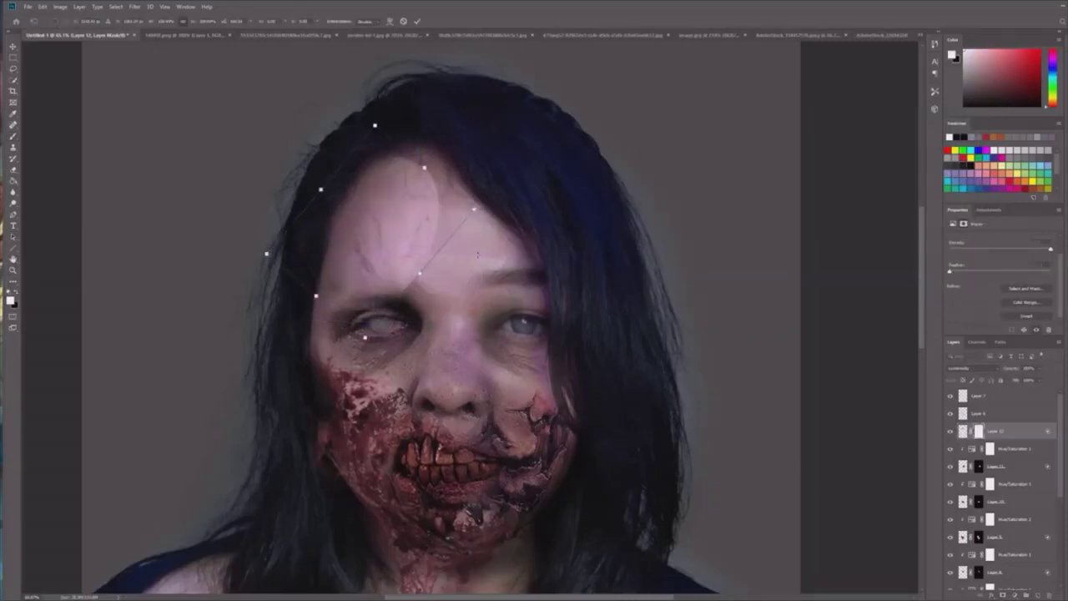
key("Return")
key("x")
left_click_drag(338, 308, 367, 298)
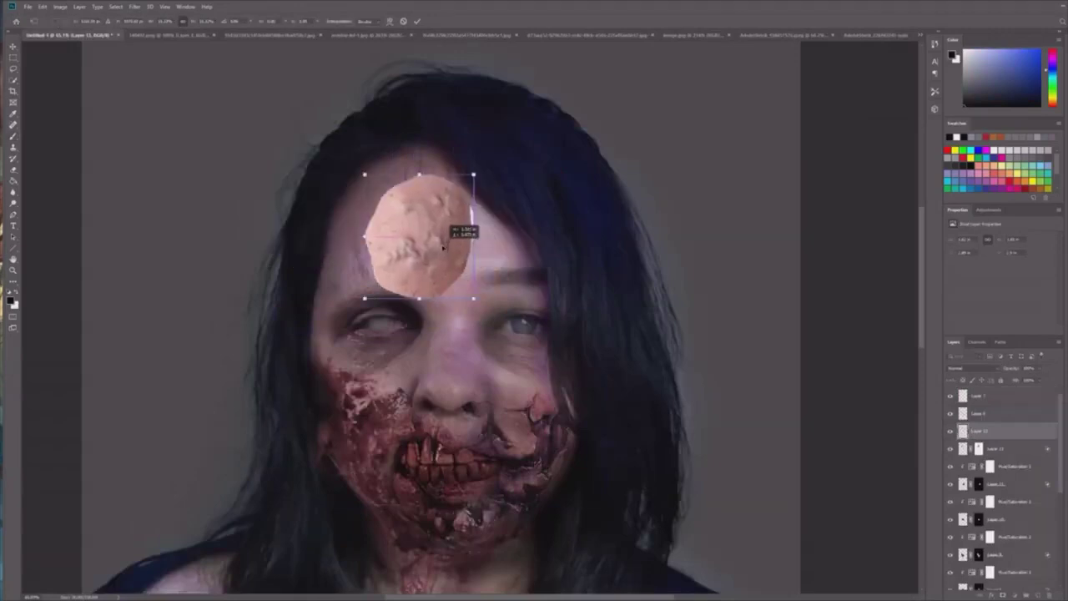
Place the bumpy skin patch on the forehead between the brows and clip a Hue/Saturation adjustment to it.
mouse_move(453, 229)
left_mouse_down()
mouse_move(480, 263)
mouse_move(475, 274)
left_mouse_up()
key("Return")
right_click(962, 433)
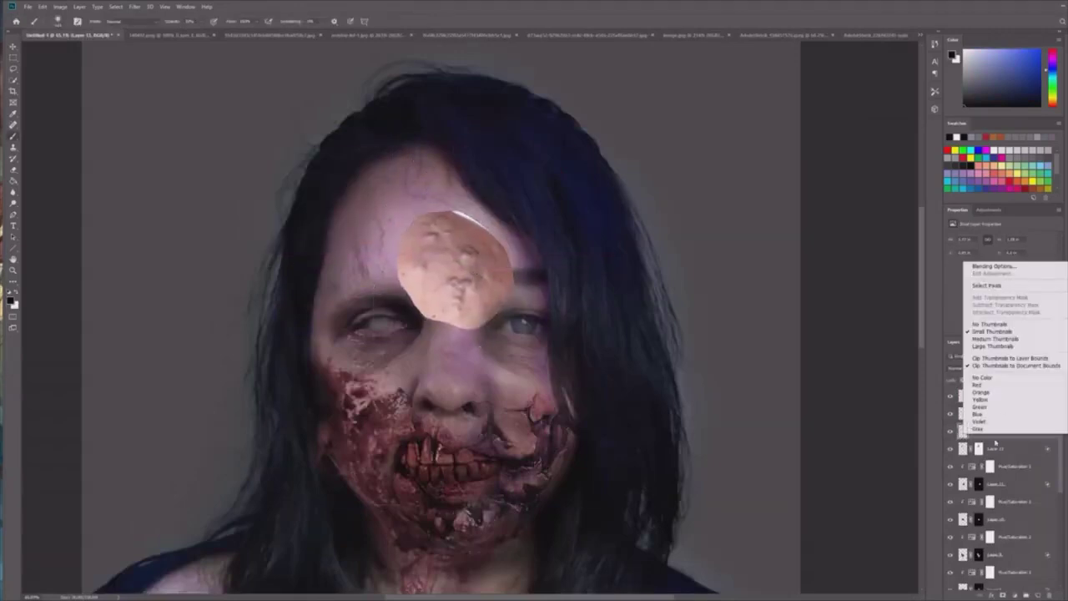
left_click(993, 443)
mouse_move(993, 432)
left_mouse_down()
mouse_move(1004, 476)
mouse_move(999, 423)
left_mouse_up()
key("ctrl+z")
right_click(992, 432)
left_click(991, 443)
key("ctrl+alt+g")
Set the bumpy skin patch to Luminosity mode and free-transform it over the middle of the forehead.
left_click(993, 449)
left_click_drag(923, 321, 923, 329)
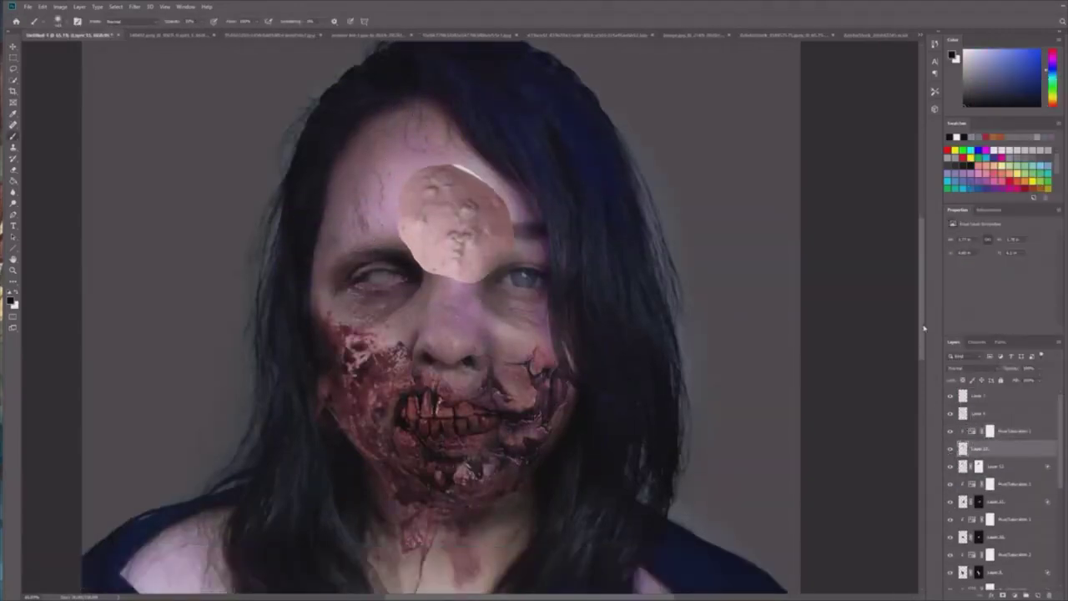
left_click(972, 368)
left_click(966, 574)
key("ctrl+t")
left_click_drag(514, 176, 531, 161)
key("Return")
Add a layer mask to the bumpy skin patch and paint away its hard edges.
left_click(1002, 595)
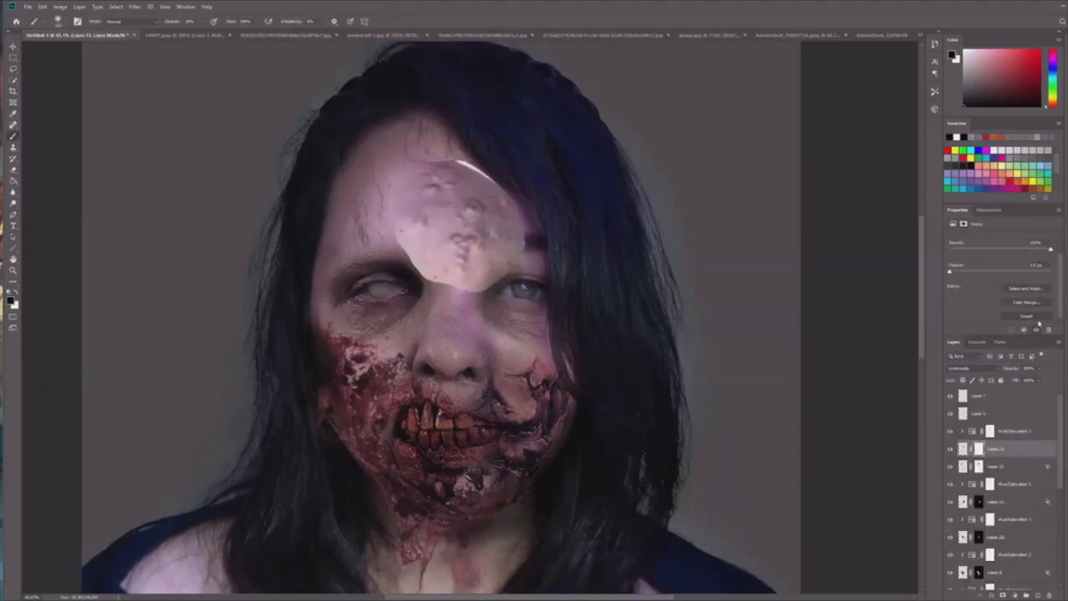
key("ctrl+i")
left_click(16, 293)
key("ctrl+i")
left_click(16, 293)
mouse_move(409, 252)
left_mouse_down()
mouse_move(498, 279)
mouse_move(457, 167)
mouse_move(483, 166)
left_mouse_up()
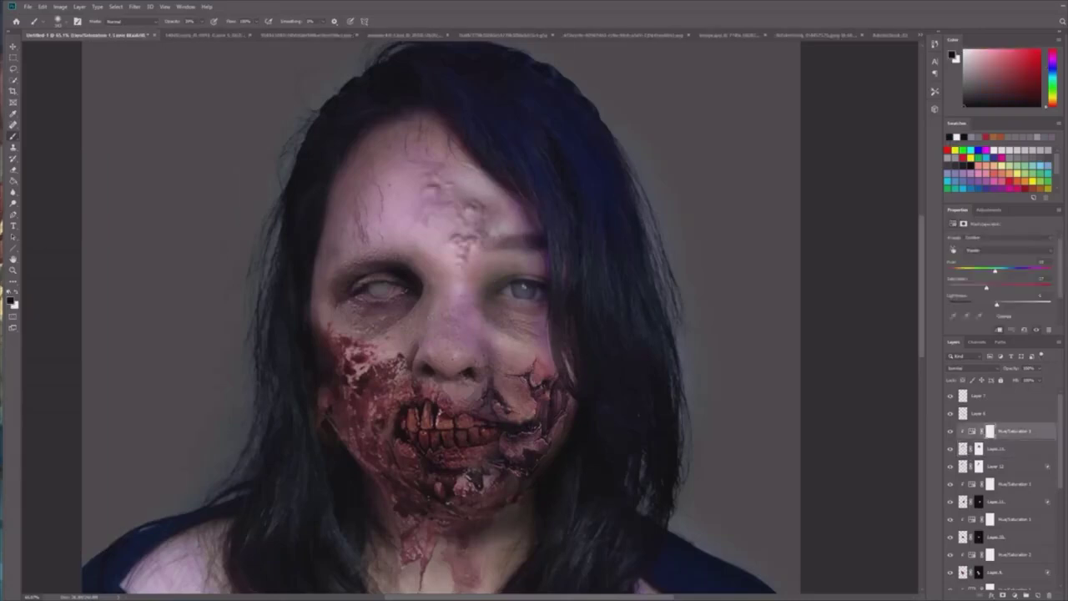
Free-transform the masked bumpy patch to rotate and reposition it on the forehead, and reselect its mask.
left_click(963, 449)
key("ctrl+t")
left_click_drag(464, 196, 465, 218)
left_click_drag(552, 211, 546, 182)
left_click_drag(477, 217, 485, 204)
key("Return")
left_click(978, 448)
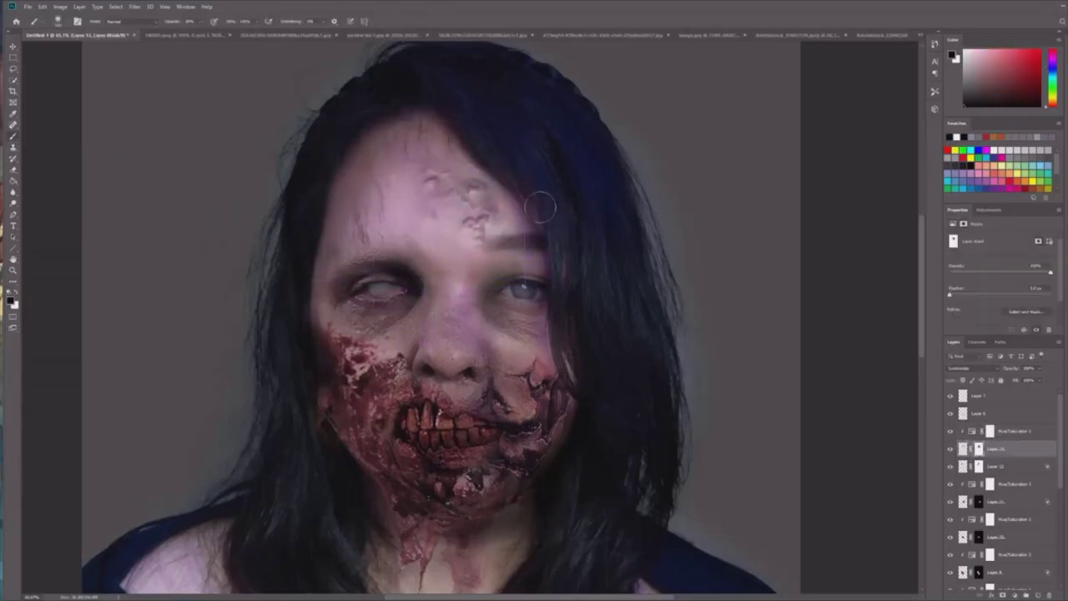
Paint soft shadows along the forehead near the hairline on the Multiply shadow layer.
left_click(984, 413)
left_click_drag(461, 143, 516, 210)
key("z")
mouse_move(461, 279)
left_mouse_down()
mouse_move(401, 280)
mouse_move(463, 280)
left_mouse_up()
Toggle the layer just above the portrait copies to compare the face, and select the portrait copy for cloning.
scroll(1028, 467, "down", 10)
left_click(988, 528)
left_click(949, 529)
left_click(950, 529)
left_click(997, 545)
key("s")
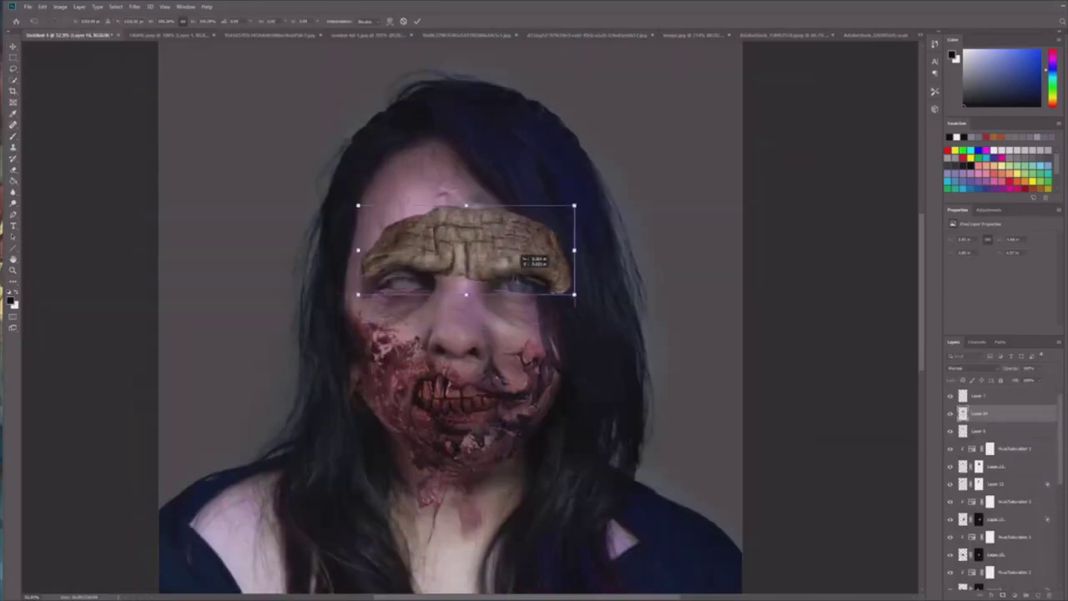
Warp the cracked, frowning brow texture to fit across the forehead and both brows.
left_click(29, 7)
mouse_move(43, 7)
mouse_move(109, 203)
left_click(159, 257)
left_click_drag(363, 274, 358, 277)
key("Return")
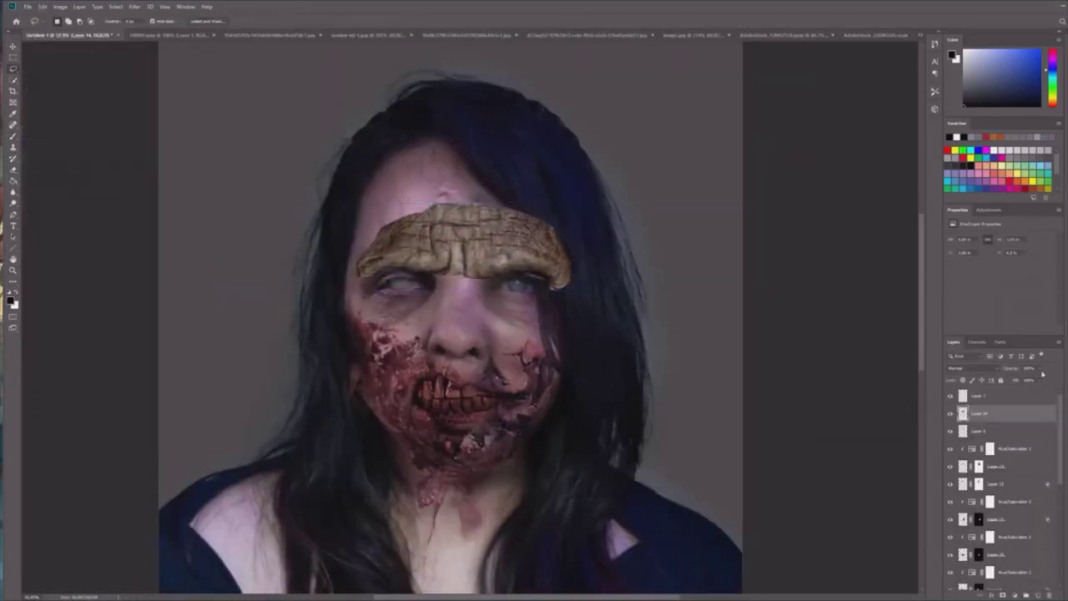
Clip a Hue/Saturation adjustment to the cracked brow patch to shift its tone toward the skin, and warp the patch again.
left_click(1014, 595)
left_click(1031, 509)
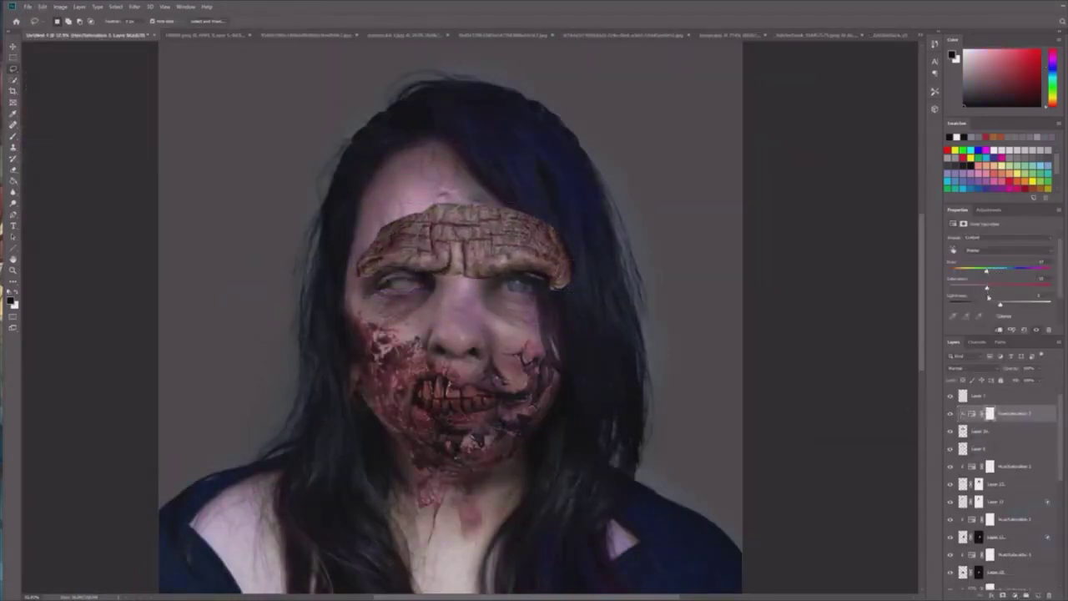
left_click(1001, 431)
key("ctrl+t")
left_click(43, 6)
mouse_move(109, 203)
left_click(159, 257)
left_click_drag(350, 231, 336, 236)
key("Return")
Adjust the Blend If sliders in the cracked brow patch's blending options.
left_click(973, 368)
key("Escape")
double_click(1025, 432)
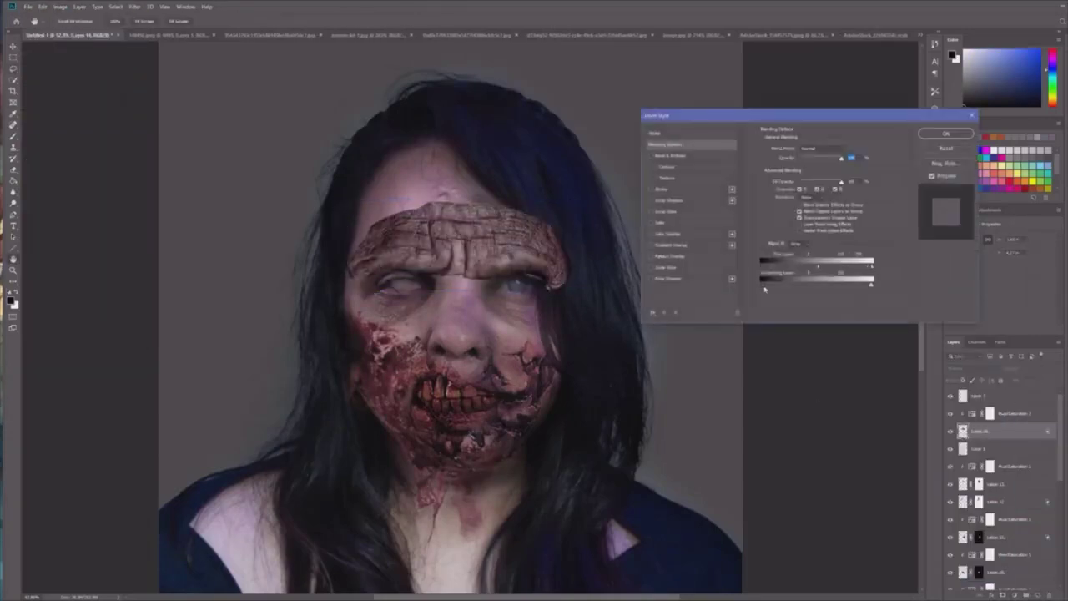
left_click_drag(764, 288, 761, 287)
key("Return")
Add a clipped Levels adjustment to the cracked brow patch and lower its white input level to brighten it.
left_click(1014, 595)
left_click(1026, 478)
left_click_drag(1050, 300, 1027, 301)
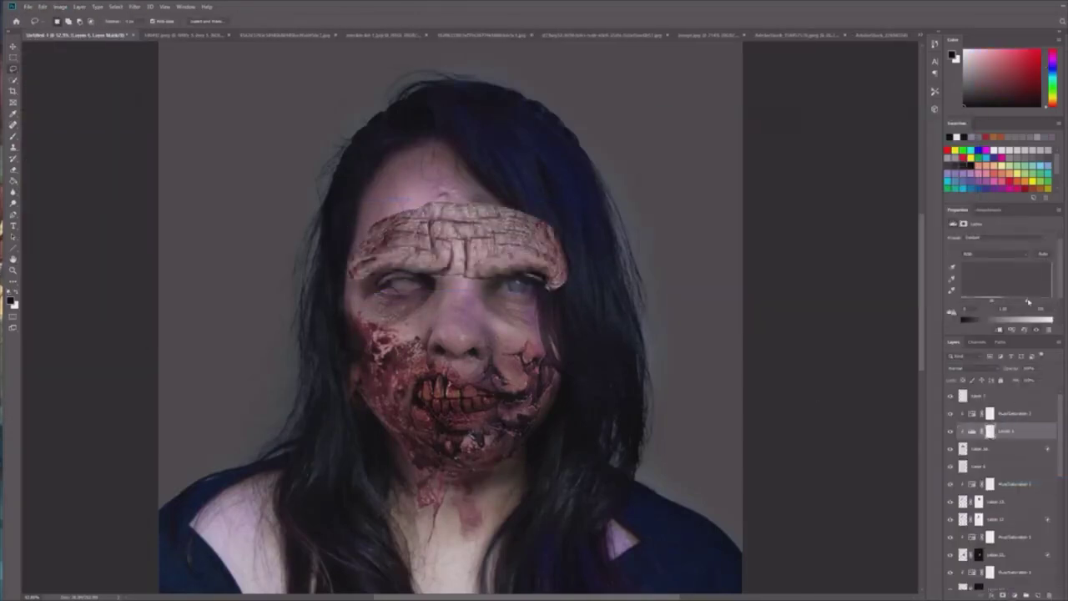
Paint away most of the cracked brow patch on its mask, keeping only the frown wrinkles around the brows.
left_click(979, 448)
key("b")
mouse_move(354, 267)
left_mouse_down()
mouse_move(476, 241)
mouse_move(541, 198)
mouse_move(558, 267)
mouse_move(519, 212)
left_mouse_up()
key("ctrl+t")
mouse_move(450, 250)
left_mouse_down()
mouse_move(465, 240)
mouse_move(489, 268)
mouse_move(375, 251)
left_mouse_up()
key("Return")
key("x")
key("ctrl+z")
key("ctrl+z")
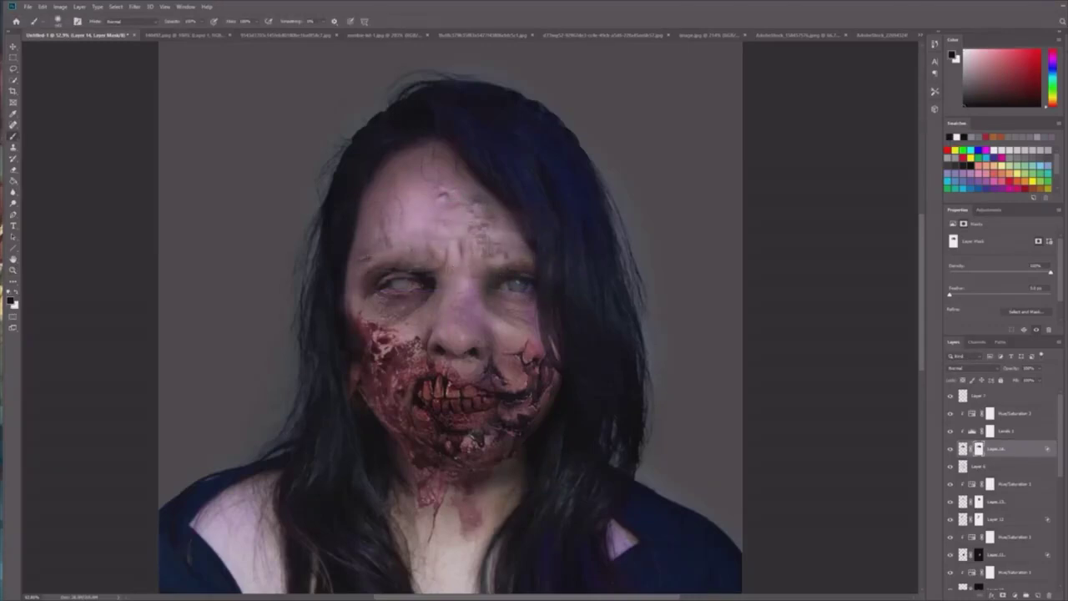
mouse_move(478, 217)
left_mouse_down("ctrl")
mouse_move(386, 198)
mouse_move(493, 214)
left_mouse_up("ctrl")
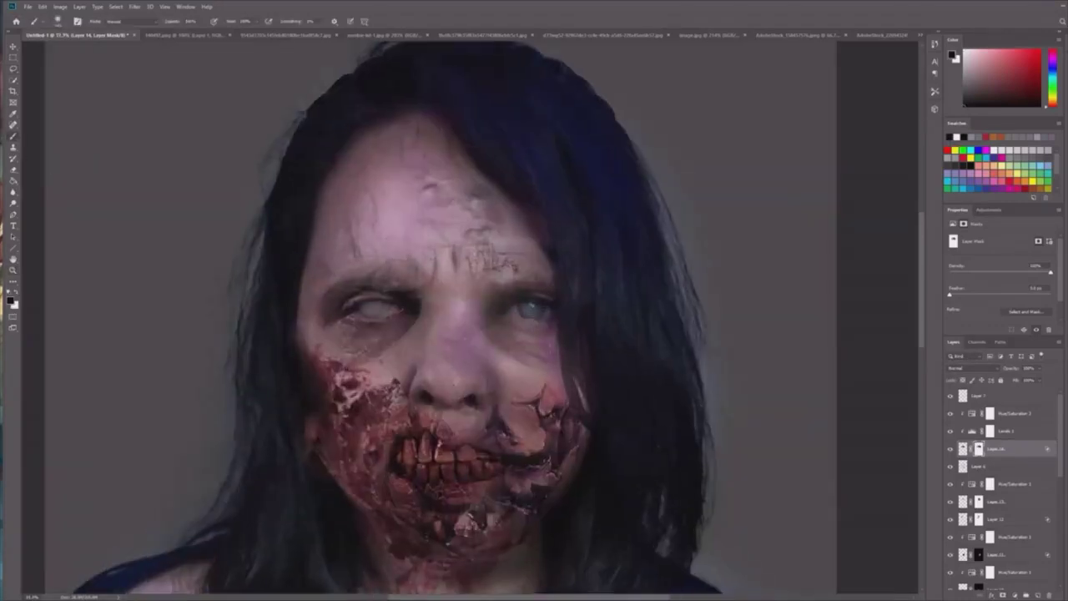
Move the Multiply shadow layer above the brow patch's adjustments and paint shadows around the eyes, nose, cheek and forehead.
left_click_drag(988, 467, 988, 405)
left_click(454, 257)
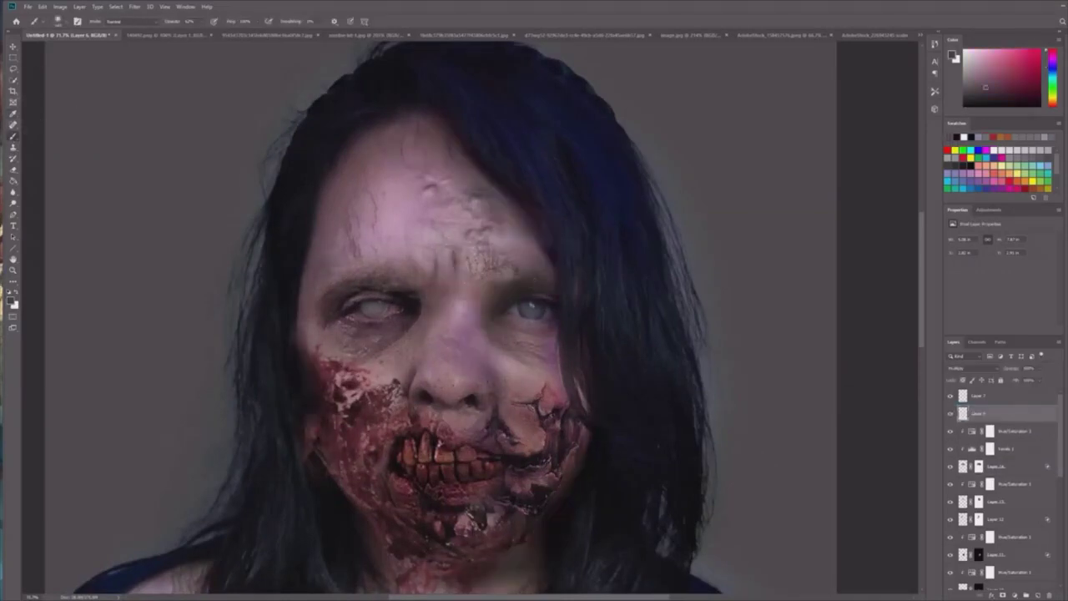
right_click(493, 165)
left_click(454, 294)
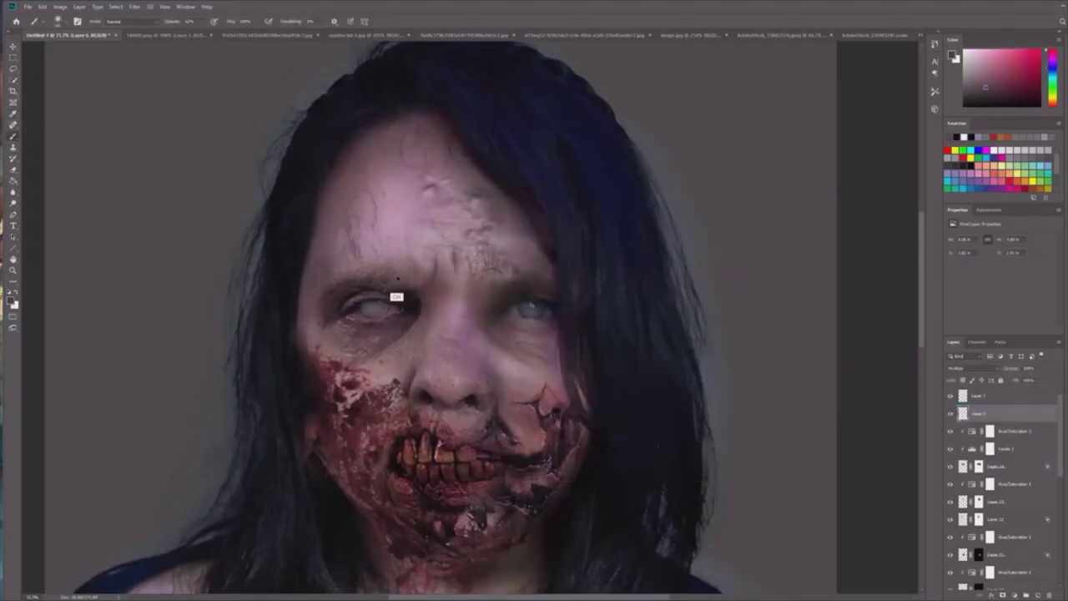
left_click_drag(397, 278, 342, 269)
left_click_drag(405, 347, 408, 376)
left_click_drag(428, 414, 467, 416)
mouse_move(462, 240)
left_mouse_down()
mouse_move(358, 222)
mouse_move(423, 229)
left_mouse_up()
left_click_drag(375, 254, 367, 187)
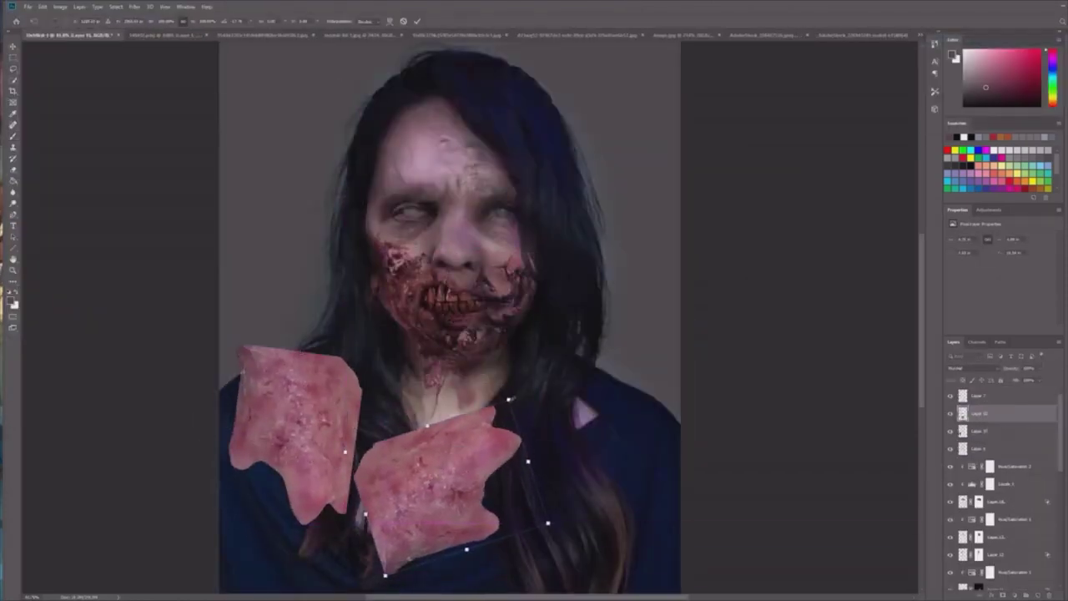
Rotate the pink infected skin texture on the chest and paste further copies over the neck and forehead.
left_click_drag(512, 399, 526, 383)
key("Return")
key("ctrl+v")
left_click_drag(450, 317, 463, 389)
key("ctrl+v")
key("ctrl+t")
left_click_drag(466, 288, 446, 137)
key("Return")
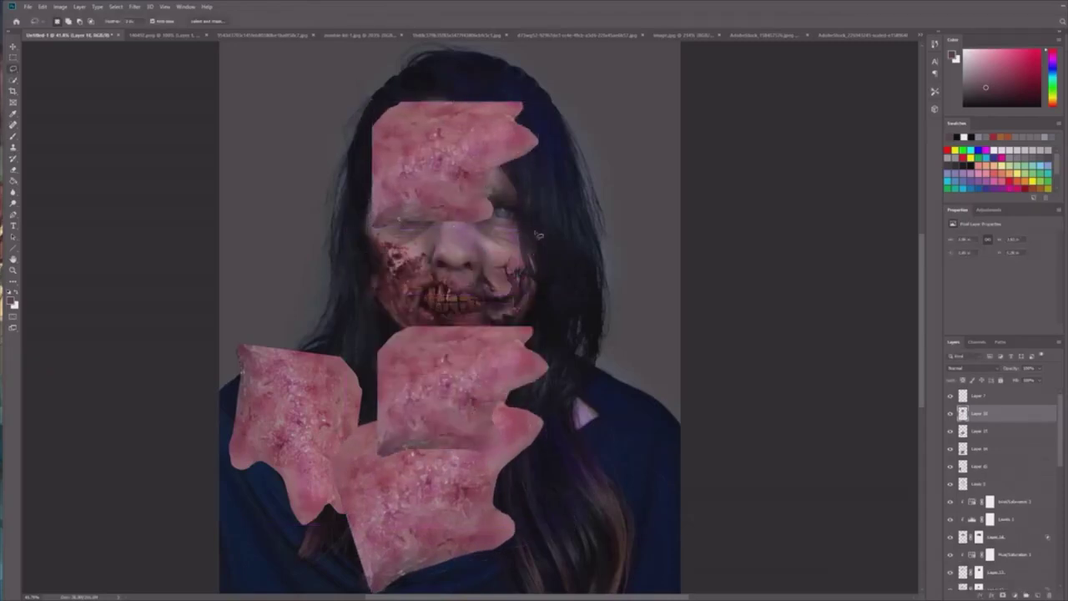
Merge the infected skin copies into one layer and raise the Underlying Layer's dark Blend If slider in its blending options.
left_click(985, 466, "shift")
right_click(981, 448)
left_click(1008, 337)
double_click(1024, 414)
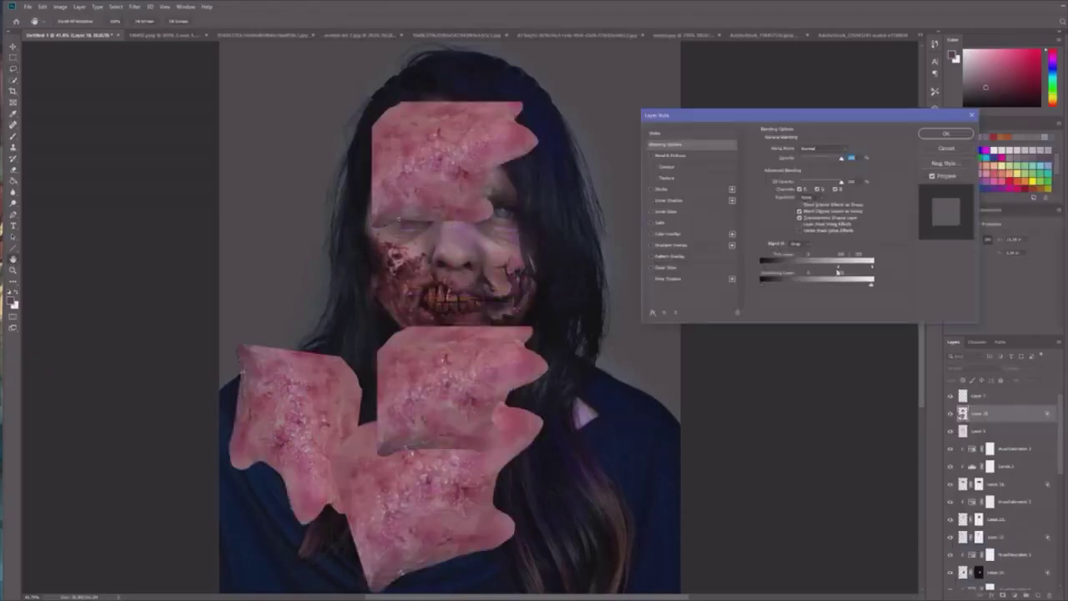
left_click_drag(761, 289, 819, 288)
key("Return")
Clip a Hue/Saturation adjustment to the infected skin layer, invert the layer's mask to hide it, and select the Brush tool.
left_click(1015, 593)
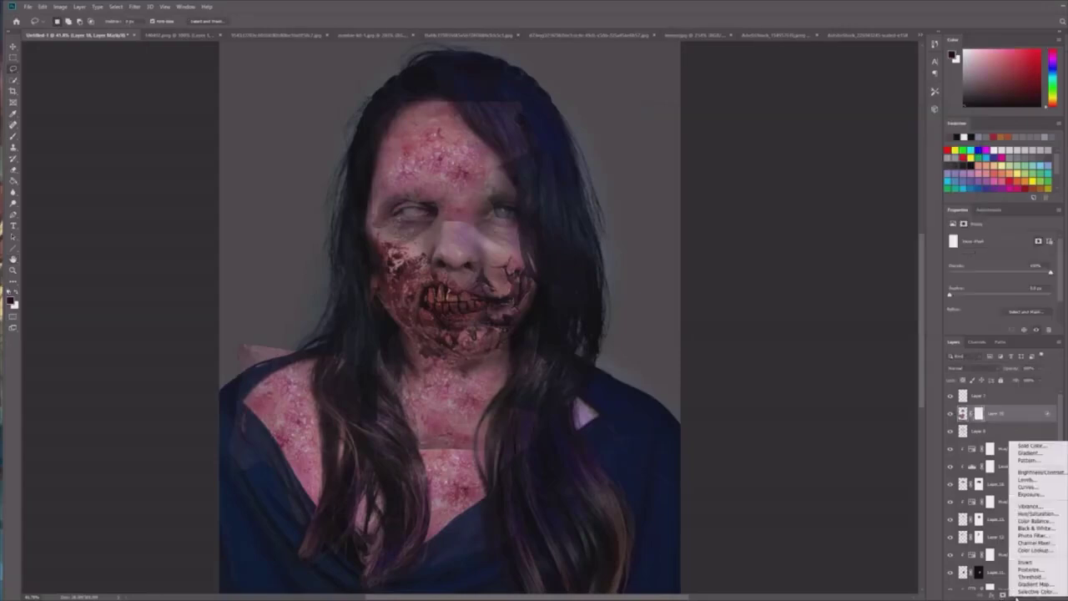
left_click(1030, 513)
left_click(978, 431)
scroll(1027, 305, "down", 3)
left_click(1026, 316)
left_click(12, 136)
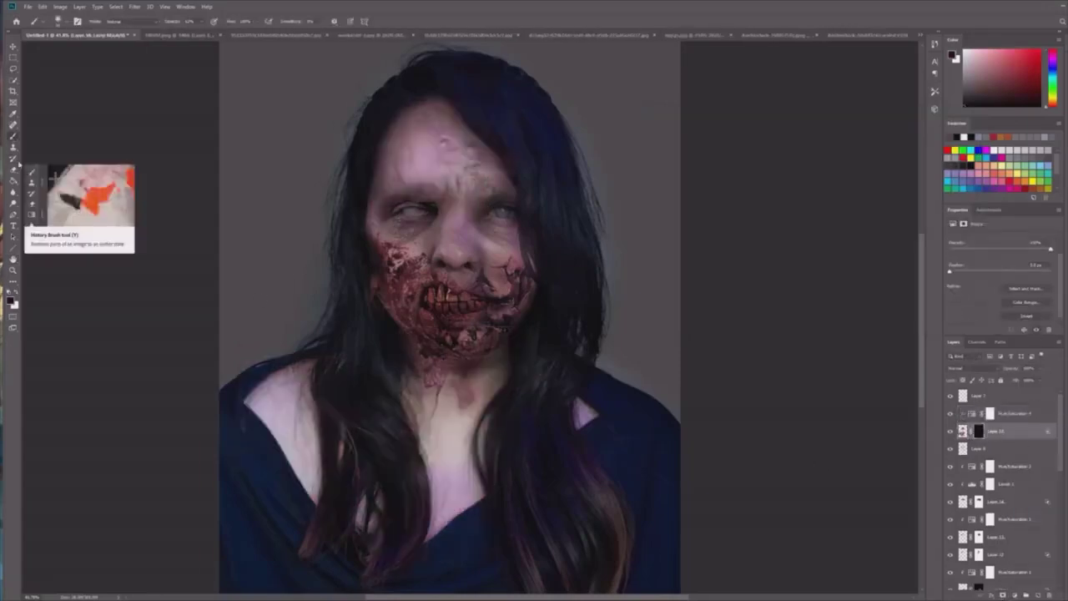
Paint white on the infected skin layer's mask to reveal the texture over the forehead, chest and neck.
key("x")
right_click(330, 159)
left_click_drag(441, 143, 421, 173)
left_click_drag(280, 396, 302, 471)
left_click_drag(446, 425, 455, 504)
left_click(963, 432)
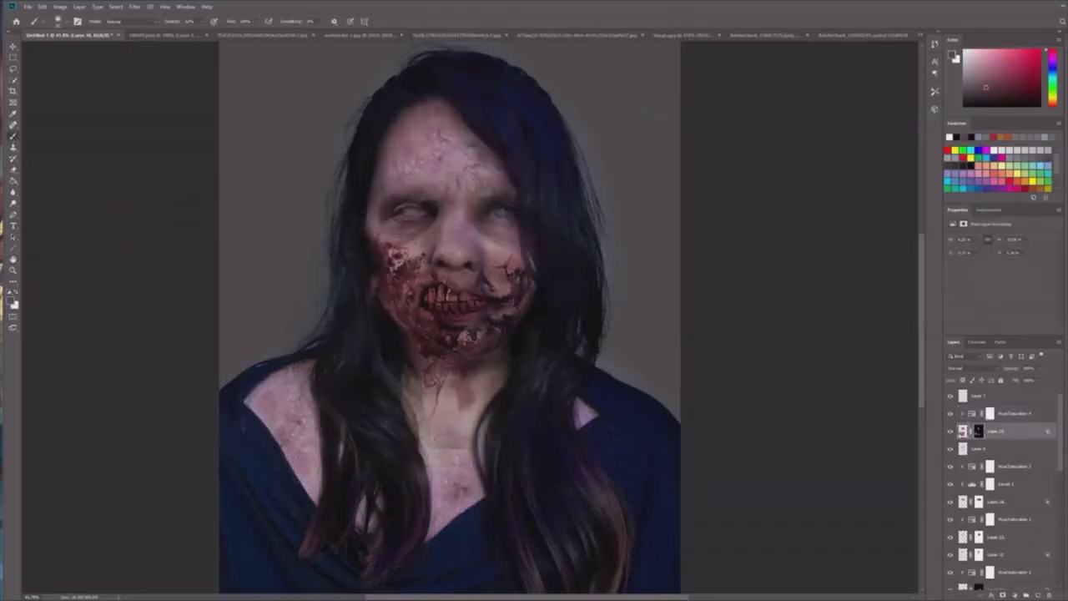
left_click_drag(441, 459, 446, 400)
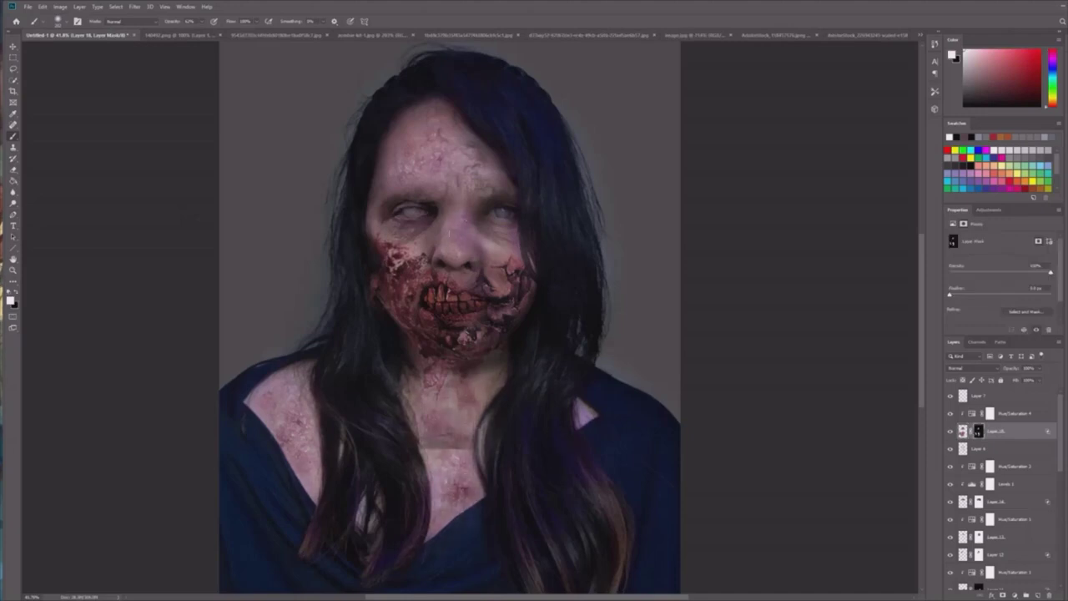
Clone infected skin over the seam on the neck with the Clone Stamp and keep painting the layer's mask.
left_click(963, 432)
key("space")
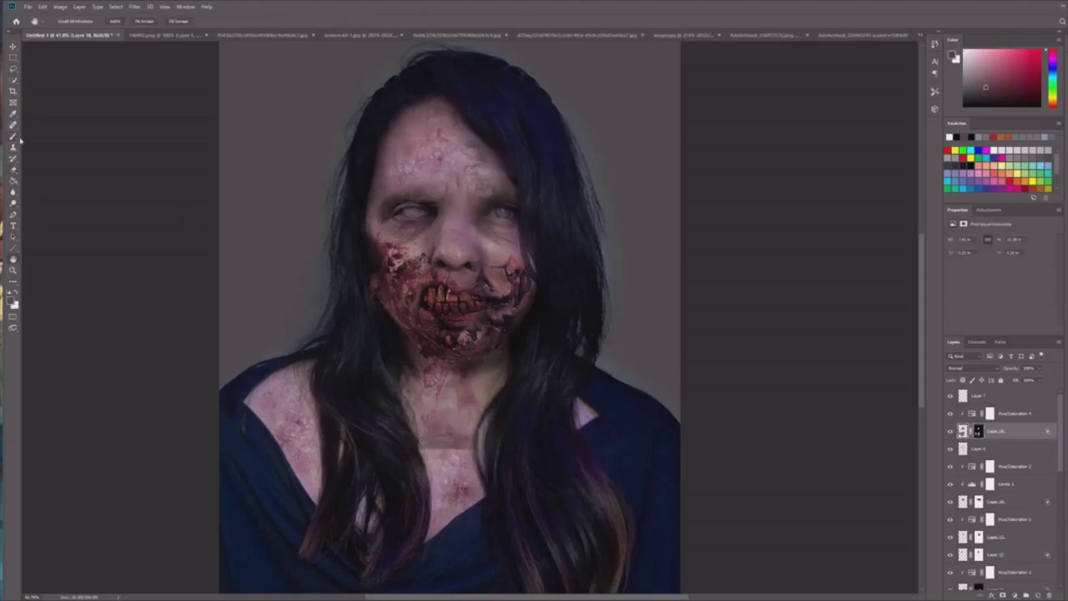
left_click(13, 148)
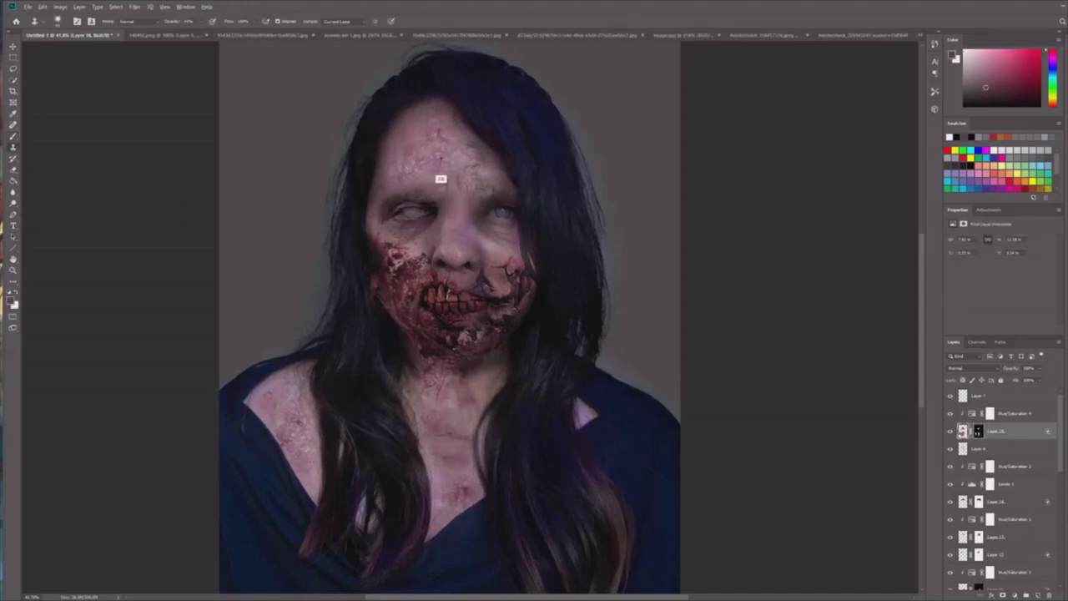
key("b")
left_click(979, 431)
key("x")
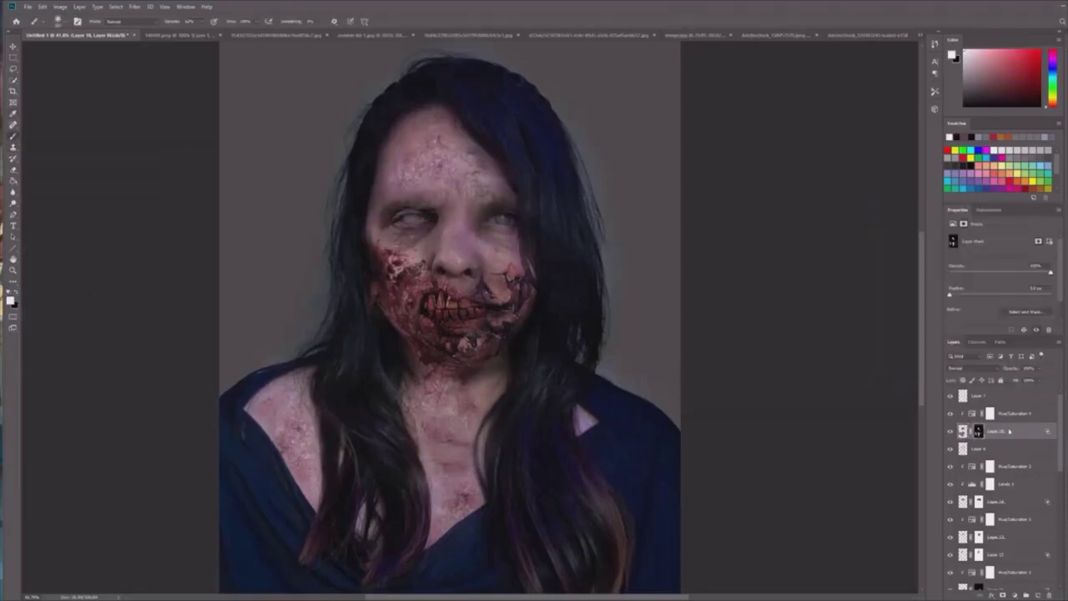
Move the Multiply shadow layer above the infected skin's Hue/Saturation adjustment and reselect the infected skin's mask for painting.
left_click_drag(1006, 448, 1008, 404)
key("z")
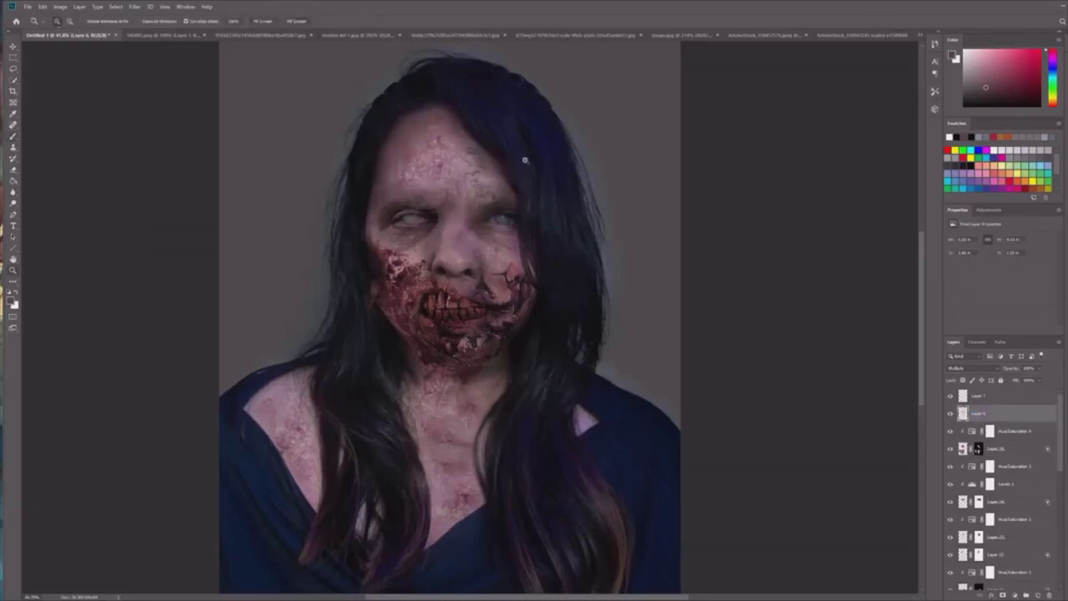
left_click(524, 159)
left_click(977, 447)
key("b")
key("z")
left_click_drag(671, 212, 602, 205)
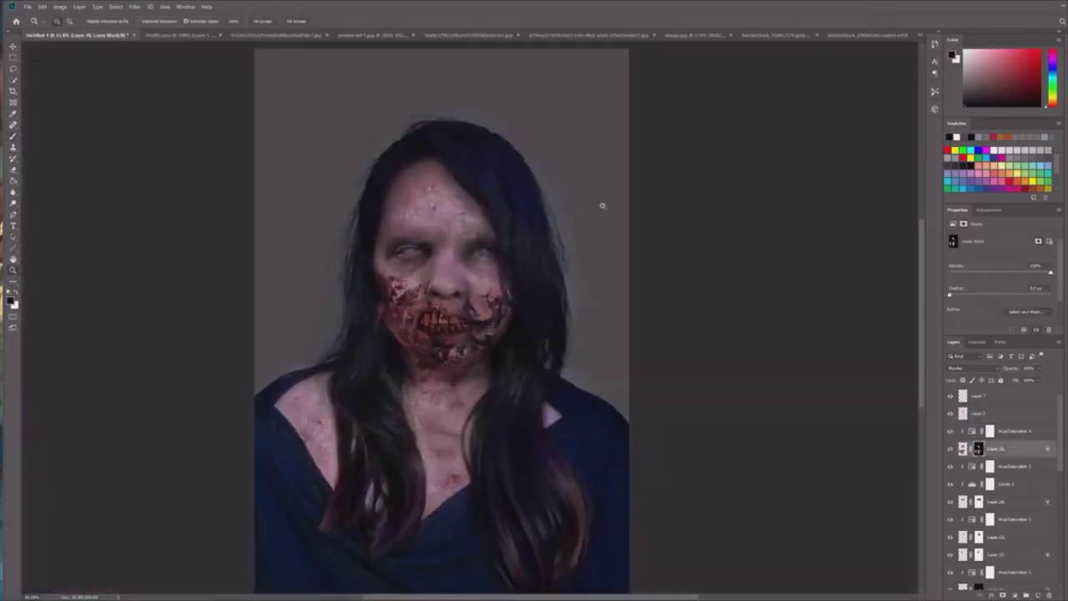
key("b")
Paint a soft dark shadow beside the hair on the gray background layer, undoing the unwanted strokes.
scroll(997, 501, "down", 5)
left_click(993, 577)
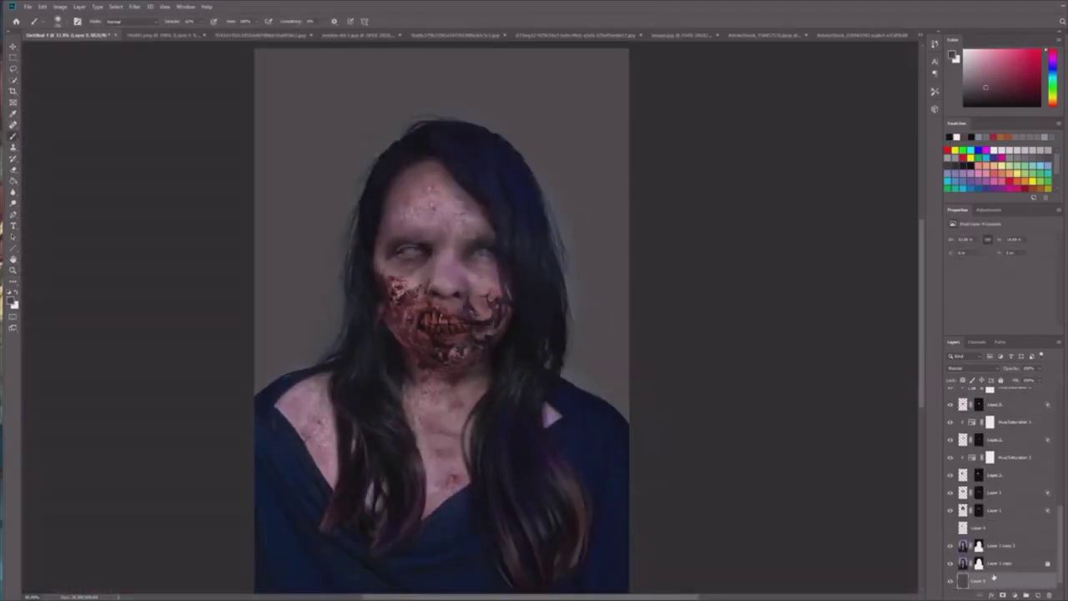
mouse_move(271, 359)
left_mouse_down()
mouse_move(337, 327)
mouse_move(370, 167)
mouse_move(287, 359)
left_mouse_up()
key("ctrl+z")
right_click(285, 259)
left_click_drag(363, 281, 381, 281)
left_click_drag(271, 325, 280, 279)
key("ctrl+z")
key("ctrl+z")
Scale and position the blood-stained wall texture behind the woman so that it covers the whole background.
right_click(410, 284)
key("Return")
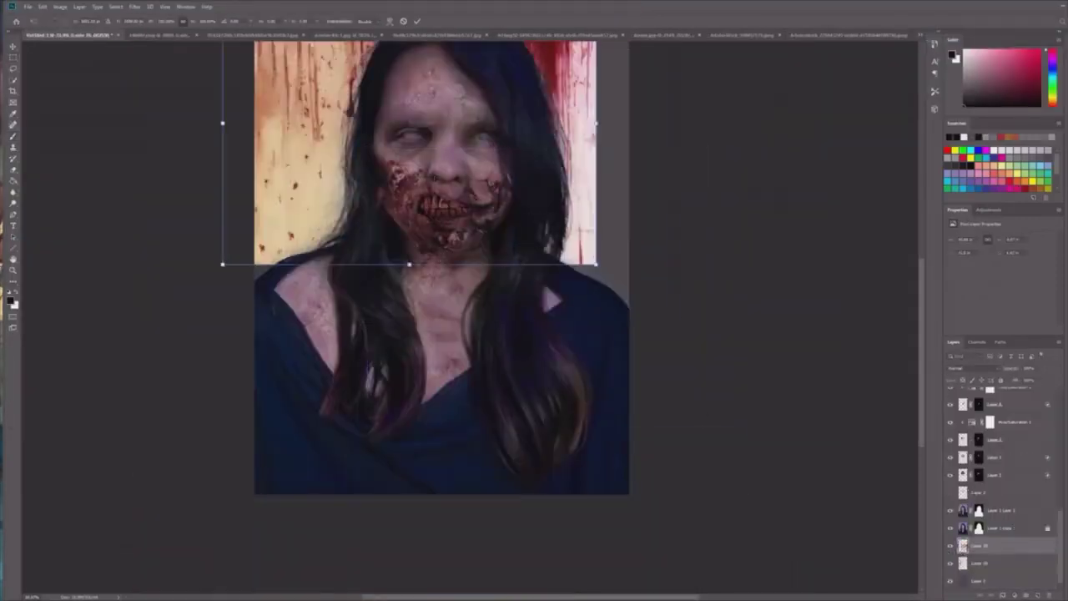
scroll(500, 250, "up", 1)
left_click_drag(597, 333, 717, 434)
scroll(717, 433, "up", 2)
mouse_move(705, 525)
left_mouse_down()
mouse_move(734, 546)
mouse_move(660, 534)
left_mouse_up()
key("Return")
scroll(660, 501, "down", 1)
Set the blood-stained texture's blend mode to Multiply and stretch it slightly wider.
left_click(972, 368)
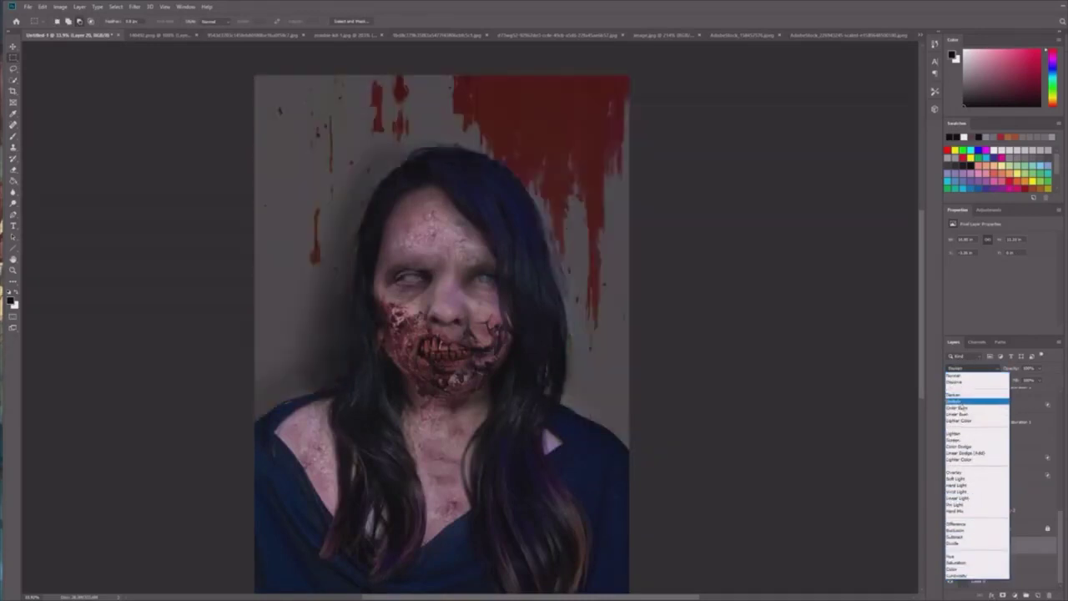
left_click(953, 401)
key("ctrl+t")
left_click_drag(670, 273, 682, 271)
key("Return")
Select the upper portrait copy and clean up its edge along the shoulder with the Eraser.
left_click(1001, 510)
key("z")
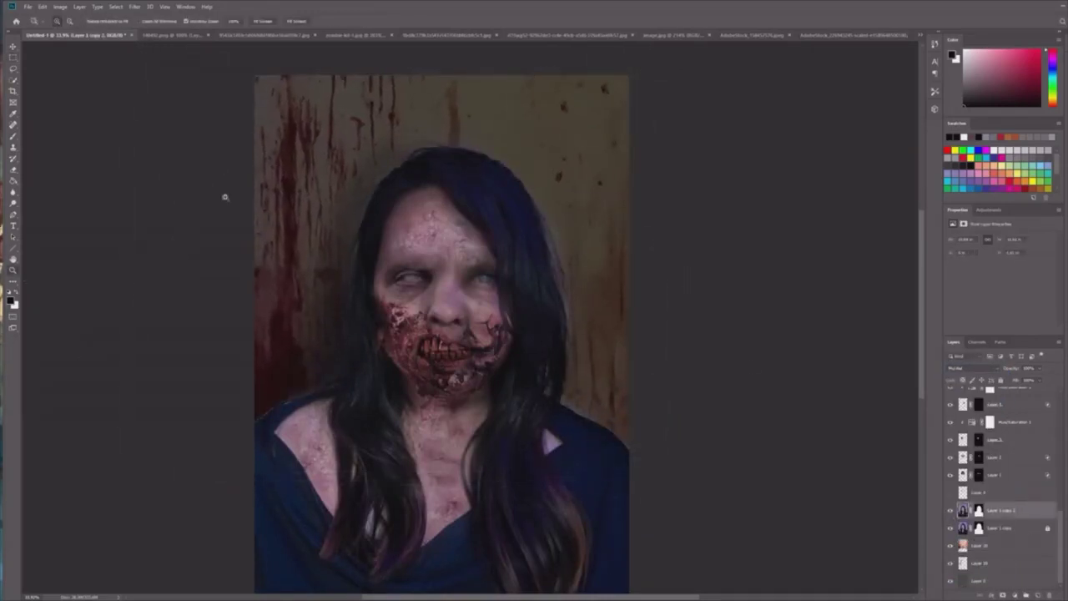
left_click_drag(227, 195, 237, 195)
key("e")
left_click_drag(288, 414, 336, 383)
key("ctrl+backslash")
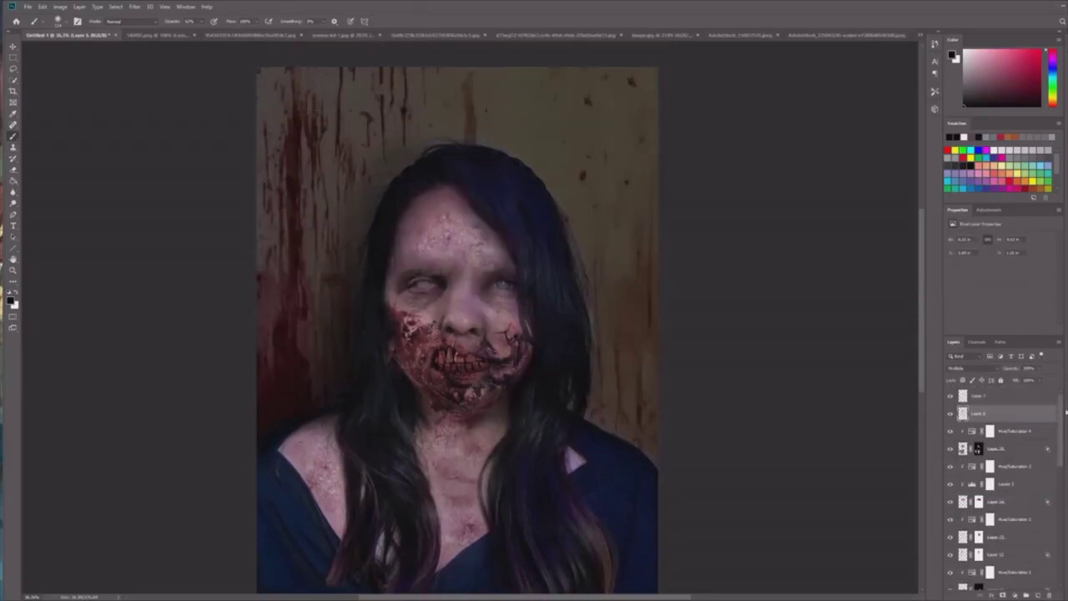
Add a Hue/Saturation adjustment above the wall textures, shifting their hue and lowering their saturation.
left_click(1026, 594)
left_click(1026, 508)
left_click_drag(994, 270, 1003, 270)
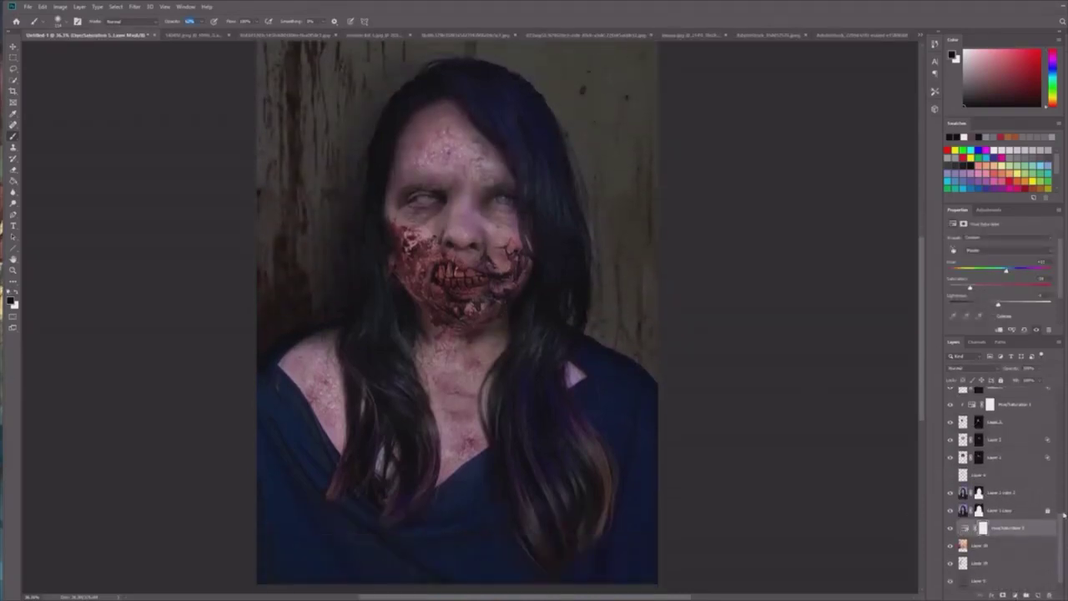
Paint dark shadows over the hair and clothing on the Multiply layer and desaturate the mouth through its Hue/Saturation adjustment.
right_click(612, 538)
key("Escape")
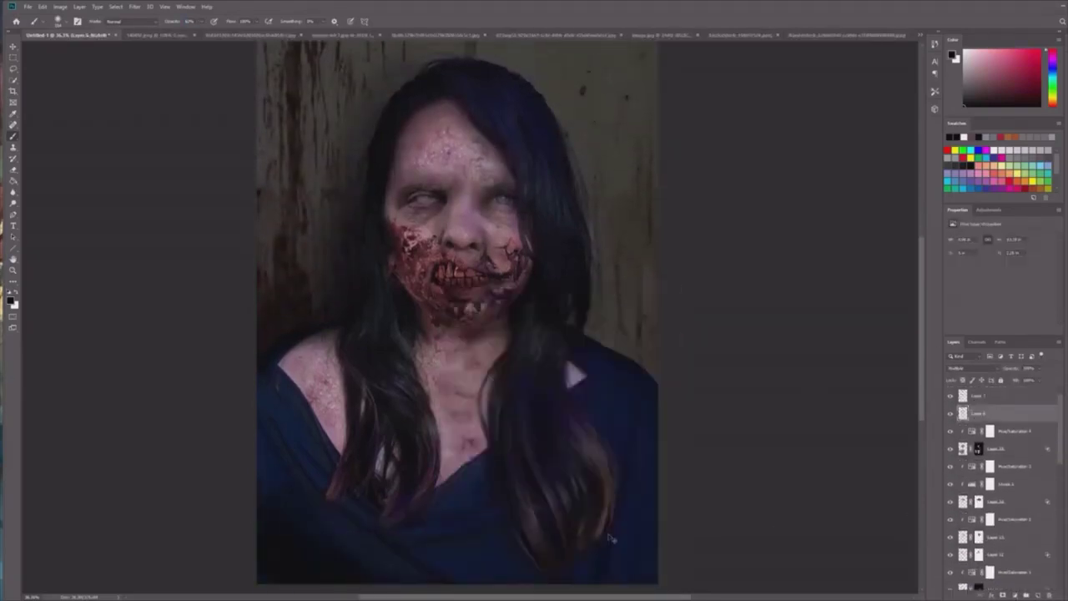
mouse_move(388, 162)
left_mouse_down()
mouse_move(469, 100)
mouse_move(491, 214)
left_mouse_up()
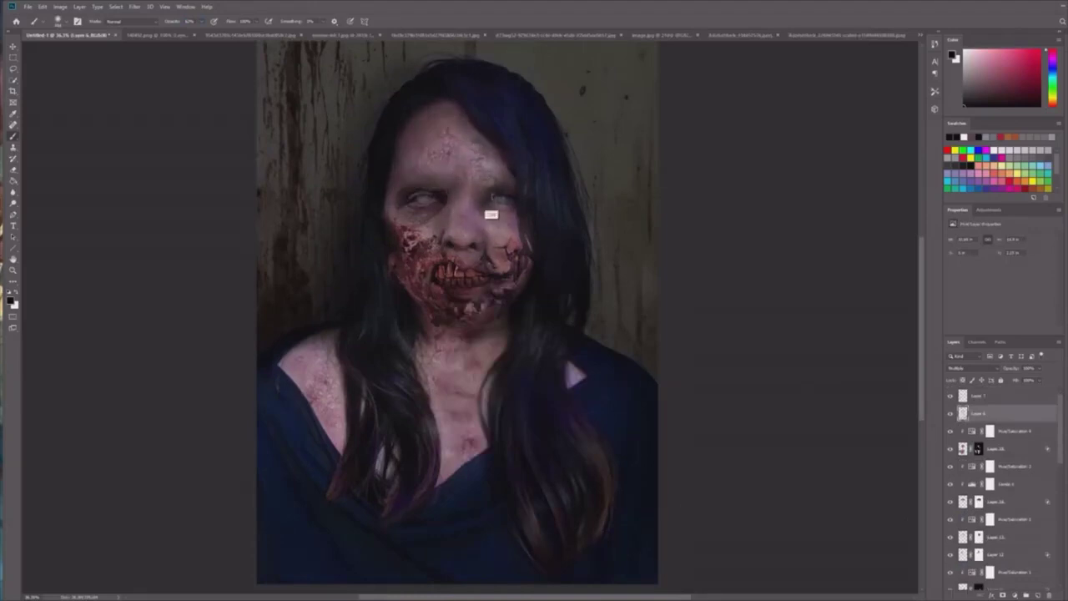
key("ctrl+z")
left_click_drag(480, 351, 480, 438)
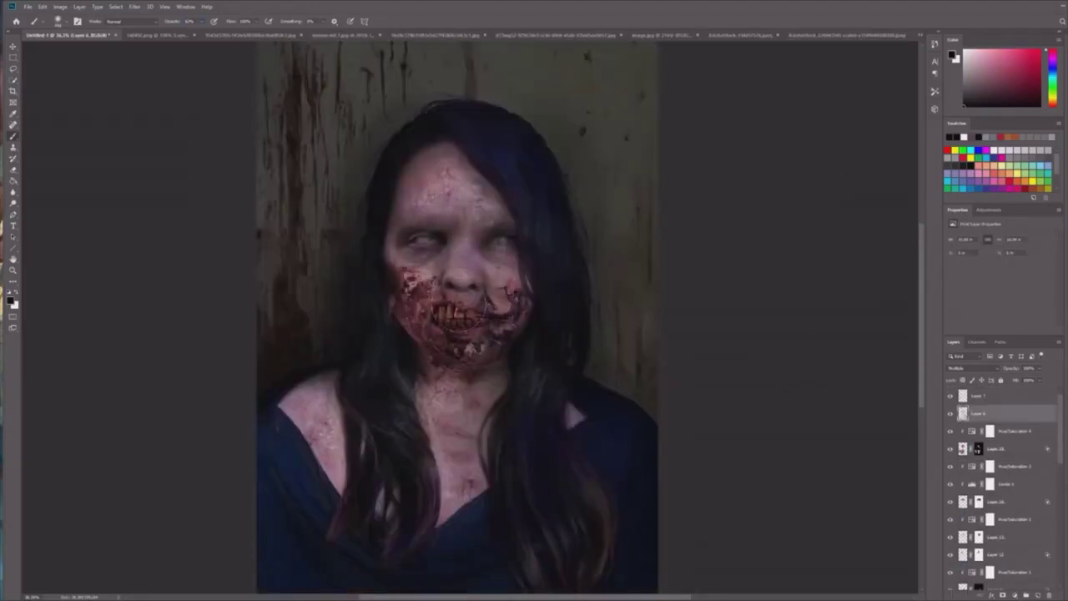
scroll(951, 539, "down", 5)
left_click(1011, 519)
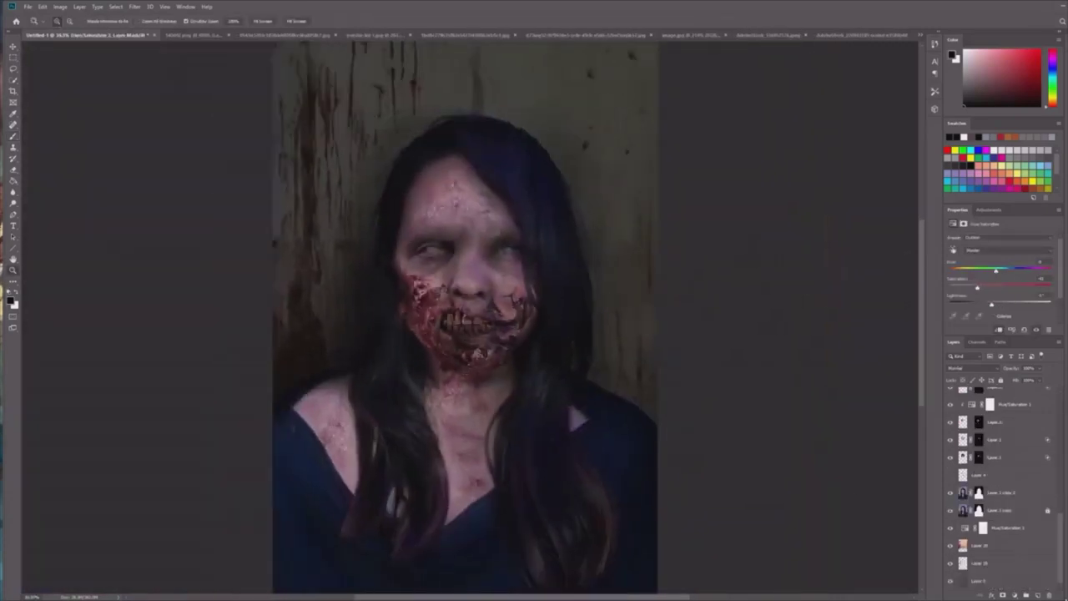
Save the document as triptych portrait uglified.psd with maximized compatibility.
left_click(27, 7)
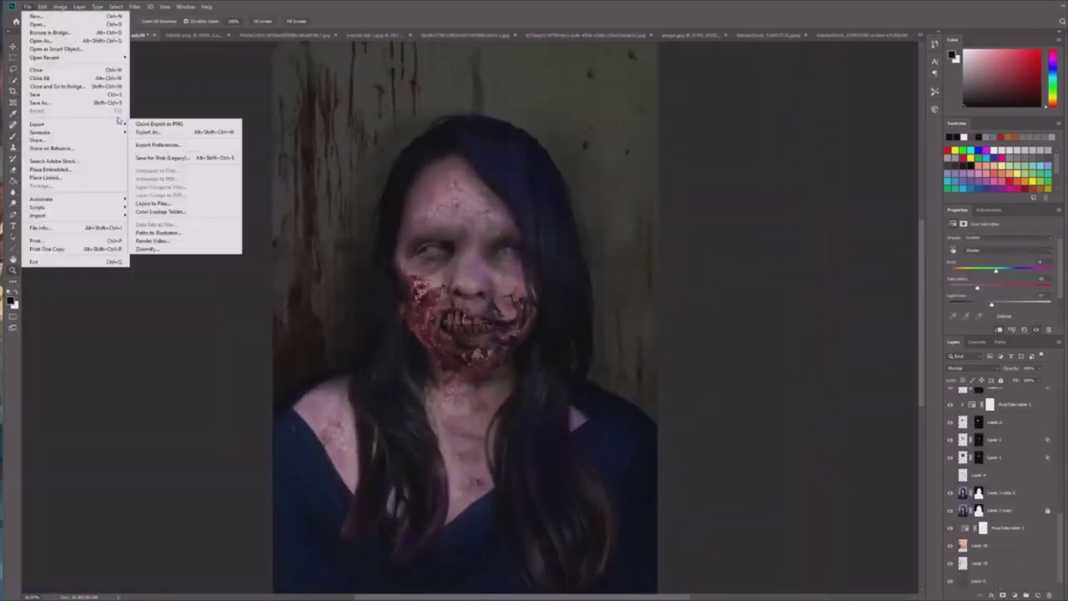
left_click(46, 103)
left_click(42, 126)
double_click(100, 60)
double_click(100, 70)
double_click(100, 60)
left_click(125, 385)
type("triptych portrait agelattened")
key("Return")
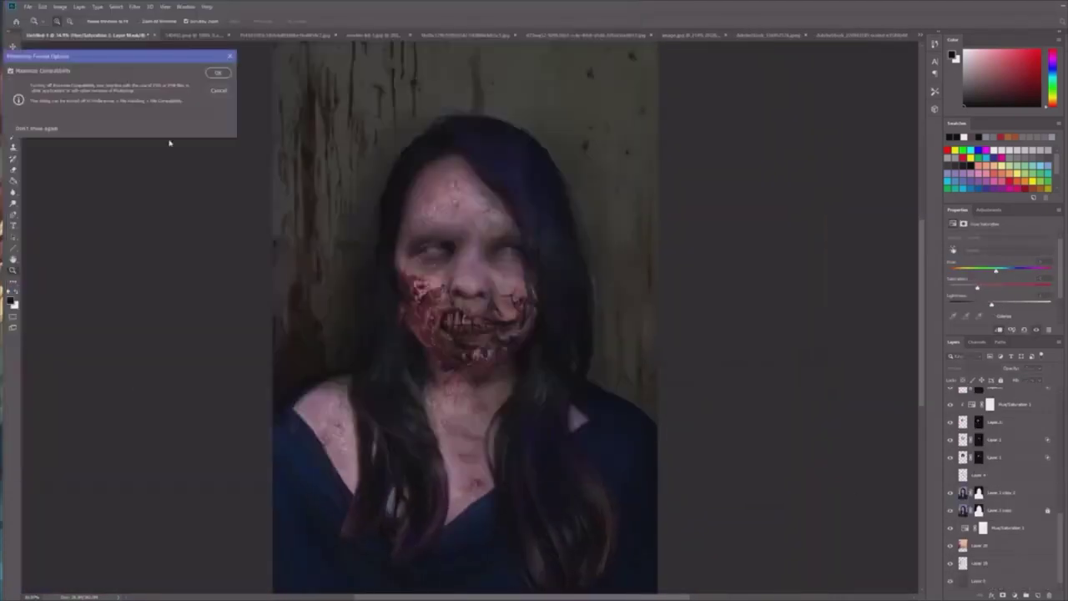
left_click(216, 72)
scroll(1006, 467, "up", 10)
left_click(1008, 396, "shift")
right_click(1008, 451)
left_click(1006, 344)
key("ctrl+z")
Merge the upper portrait copy and all zombie texture and adjustment layers beneath the shadow layers into one layer.
scroll(1013, 492, "down", 10)
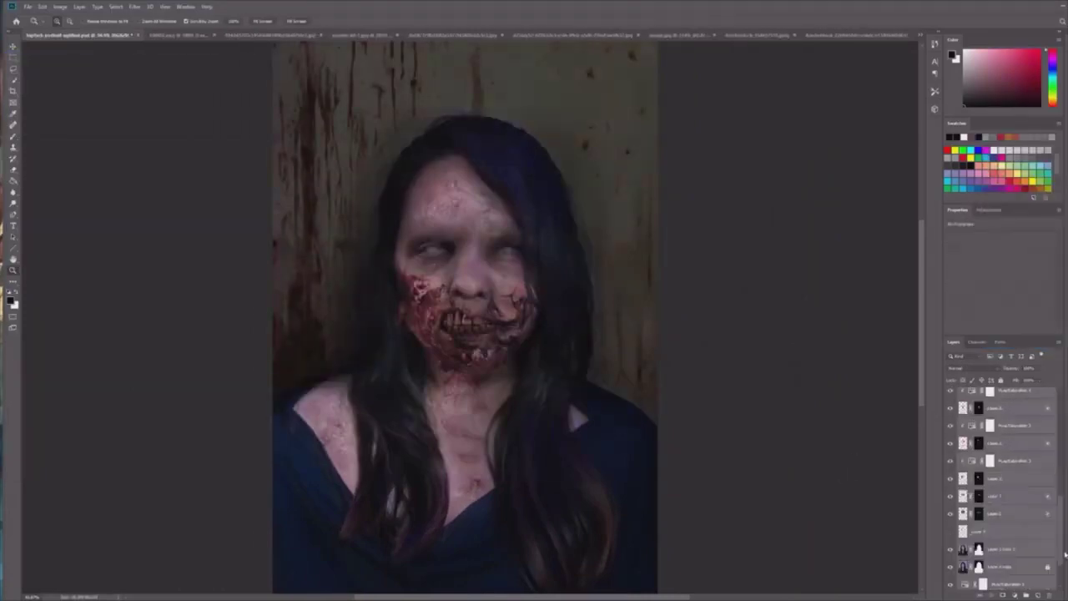
left_click(1015, 495)
scroll(1015, 492, "up", 10)
left_click(1015, 431, "shift")
key("ctrl+e")
key("ctrl+z")
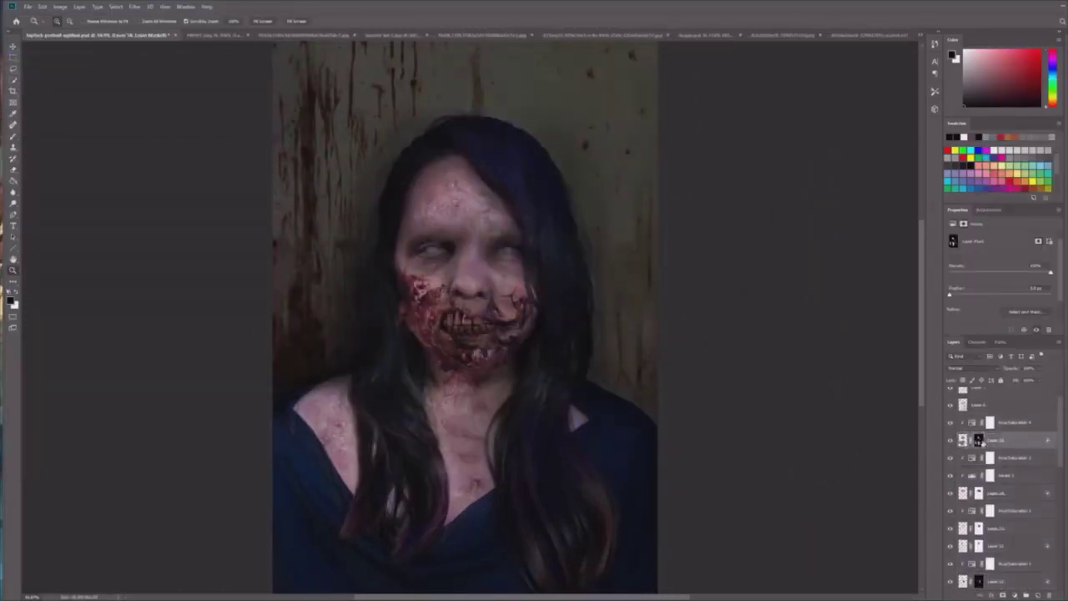
scroll(1027, 499, "down", 3)
key("ctrl+e")
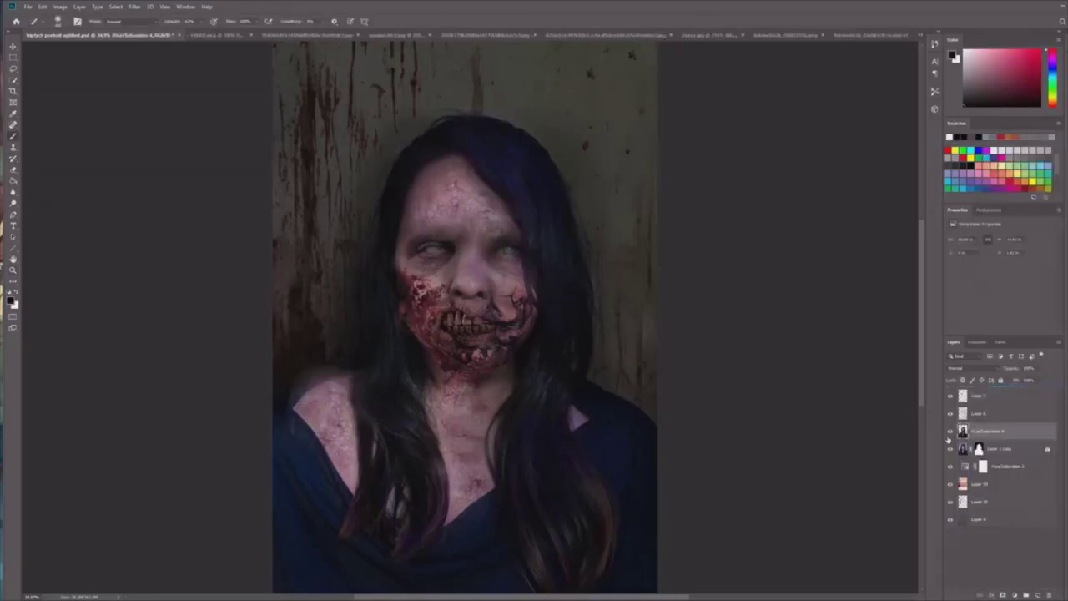
Paint a shadow over the light fringe around the bare shoulder on the Multiply layer.
left_click(312, 389)
left_click(993, 413)
left_click_drag(339, 353, 309, 404)
Unlock the masked portrait copy and try to merge the zombie layer down into it.
left_click(993, 431)
left_click(135, 6)
left_click(992, 413, "ctrl")
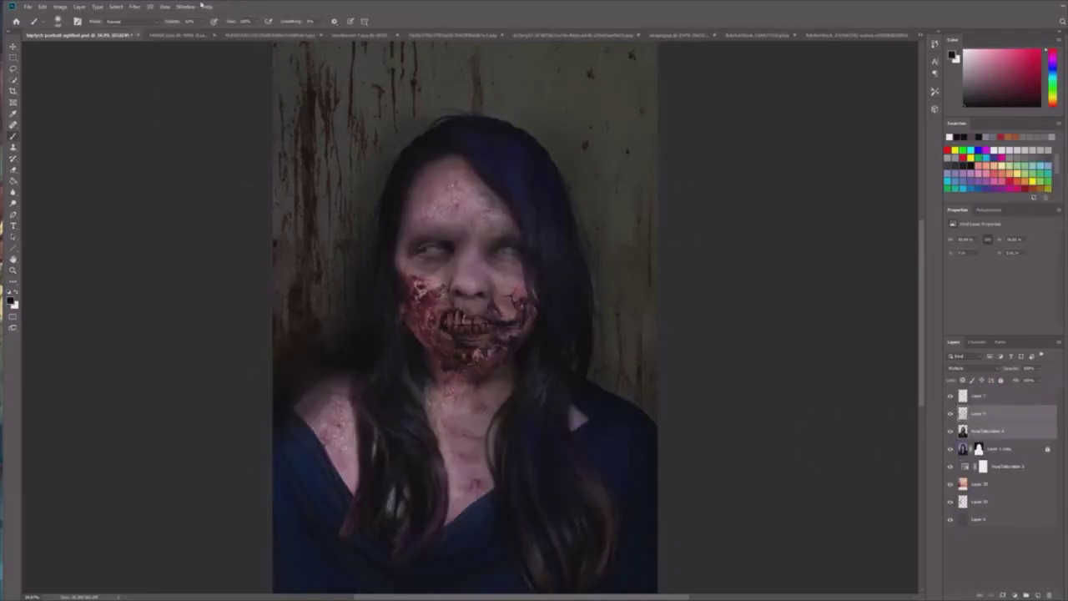
left_click(116, 6)
left_click(992, 431)
left_click(1048, 449)
right_click(1004, 431)
left_click(1001, 320)
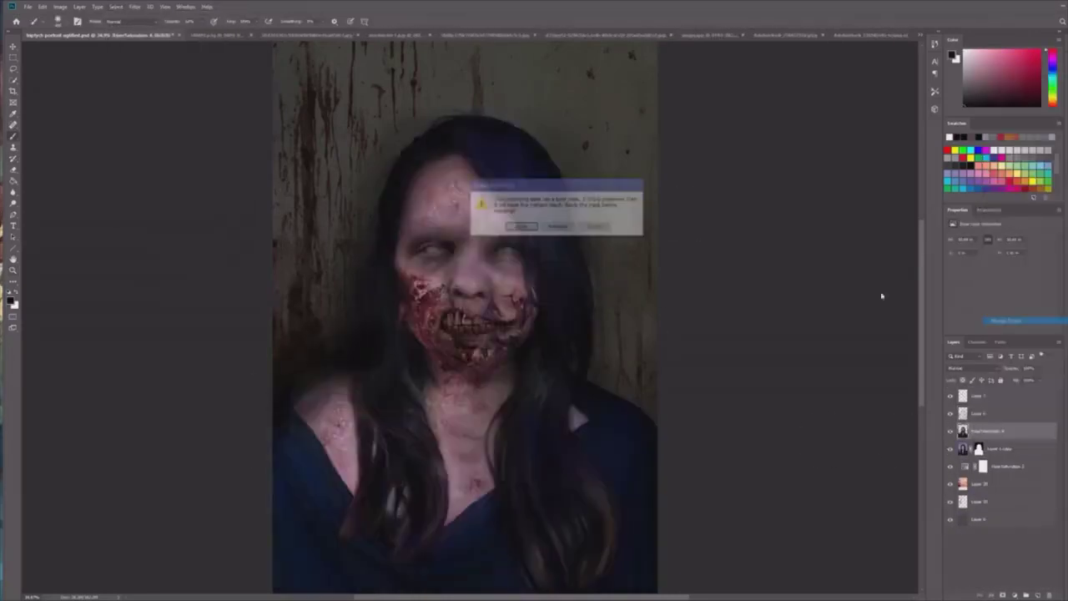
left_click(595, 226)
Open the merged zombie layer in Liquify, adjust the brush size and change which layers the backdrop shows.
left_click(151, 6)
left_click(135, 6)
left_click(149, 74)
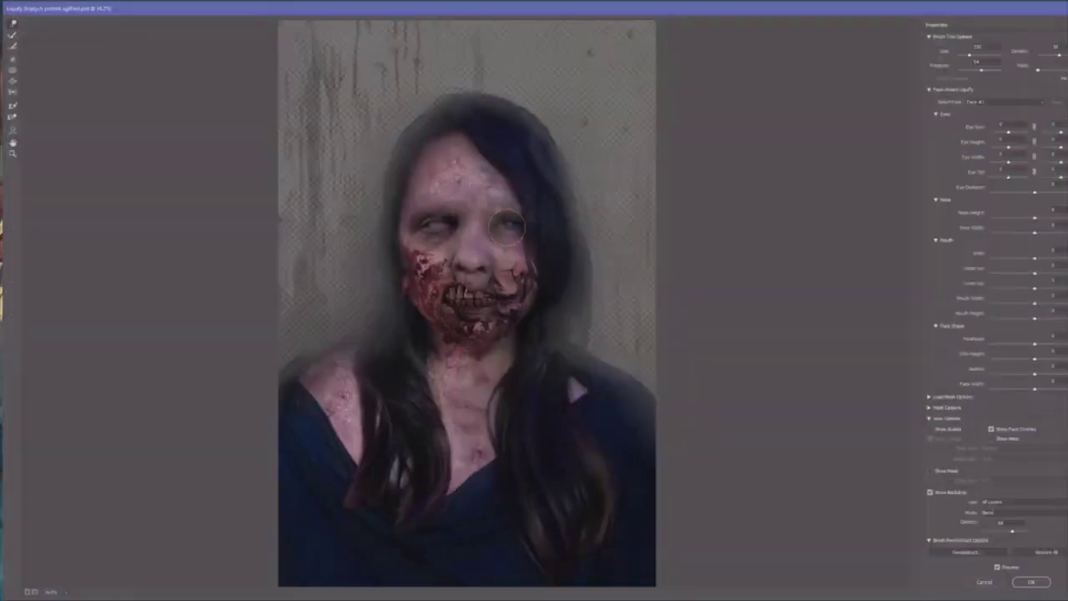
left_click_drag(975, 56, 972, 55)
left_click(1009, 502)
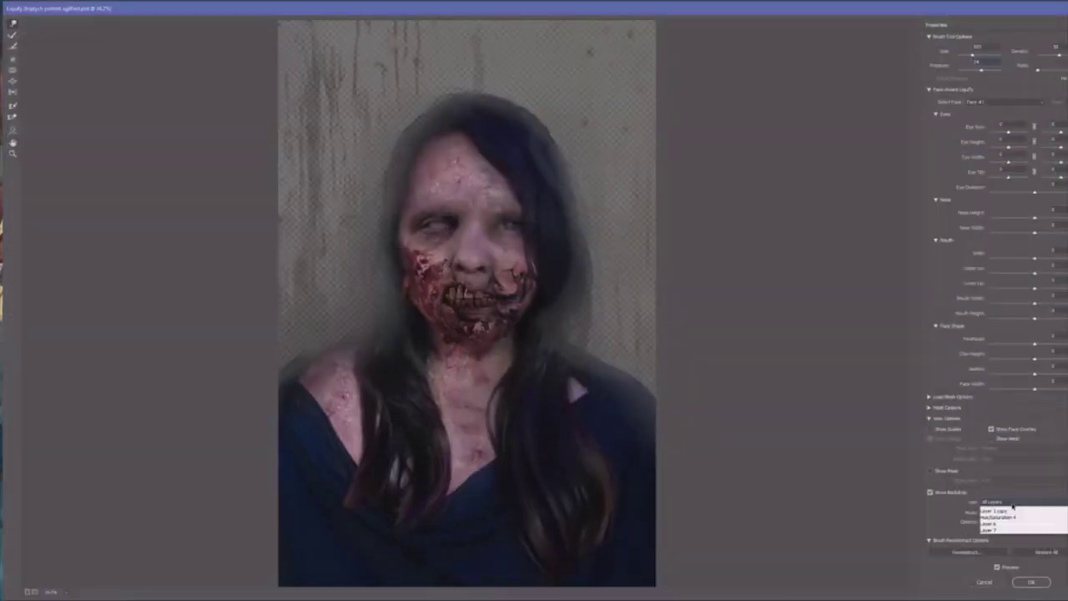
left_click(998, 525)
left_click(1005, 513)
left_click(1001, 520)
left_click(1006, 502)
left_click(1001, 508)
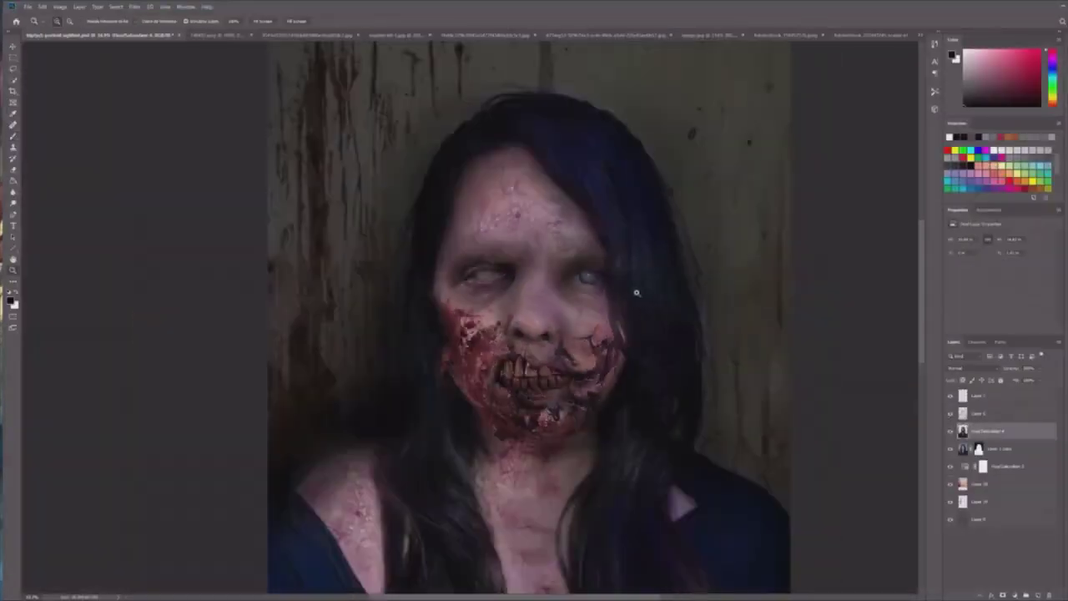
key("ctrl+0")
left_click(1002, 595)
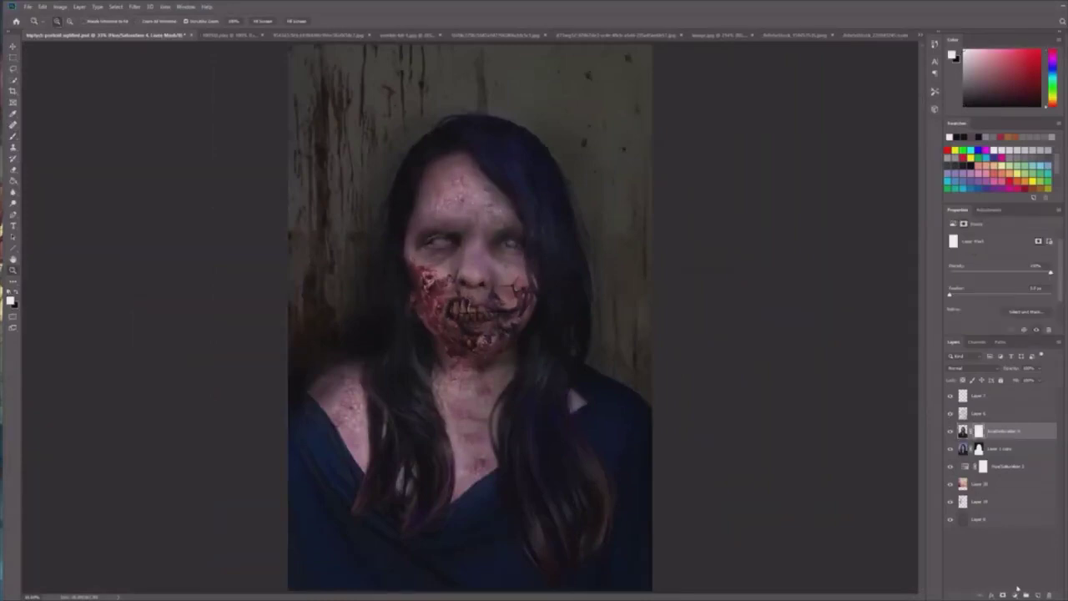
key("ctrl+z")
Add a Curves adjustment above the merged zombie layer and shape its RGB, Red, Green and Blue curves.
left_click(1015, 594)
left_click(1026, 487)
left_click_drag(1026, 337, 1027, 376)
mouse_move(1021, 287)
left_mouse_down()
mouse_move(1004, 303)
mouse_move(1025, 291)
mouse_move(1016, 288)
left_mouse_up()
left_click(997, 249)
left_click(982, 264)
left_click(1006, 251)
left_click(993, 271)
left_click(1001, 249)
left_click(993, 277)
Fine-tune the RGB and Blue curves and brighten the midtones with a Levels adjustment above them.
left_click(1001, 250)
left_click(993, 258)
left_click(1001, 249)
left_click(992, 278)
left_click(1001, 249)
left_click(993, 258)
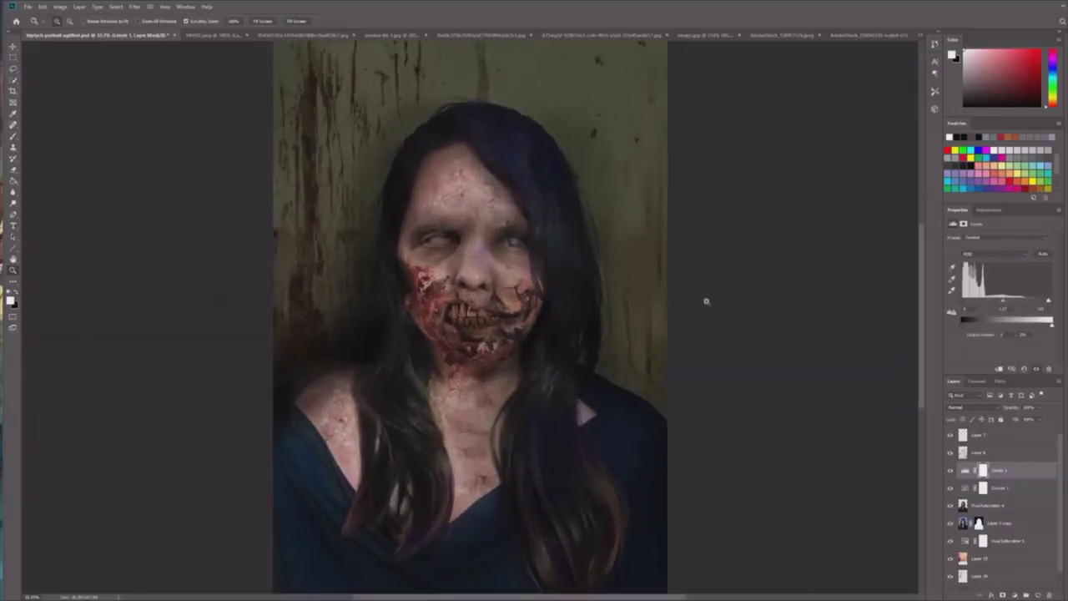
mouse_move(532, 387)
left_mouse_down()
mouse_move(556, 381)
mouse_move(532, 384)
left_mouse_up()
left_click_drag(659, 272, 636, 269)
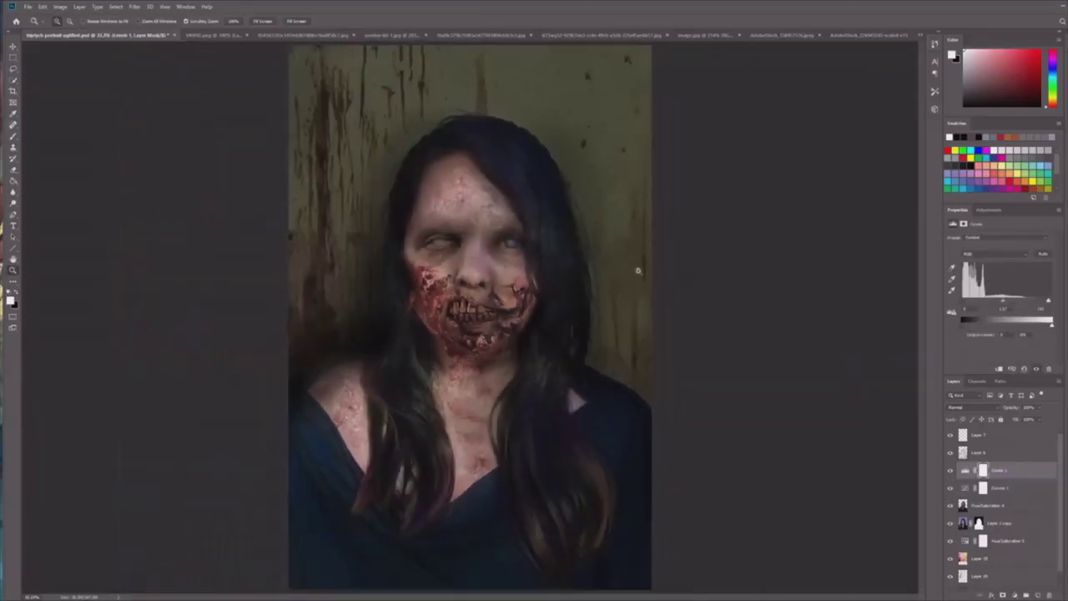
Add a new layer above all others, pick a gray paint colour and set the layer's blend mode to Vivid Light.
left_click(978, 452)
key("b")
left_click(987, 505)
left_click(979, 435)
left_click(1037, 595)
left_click(965, 80)
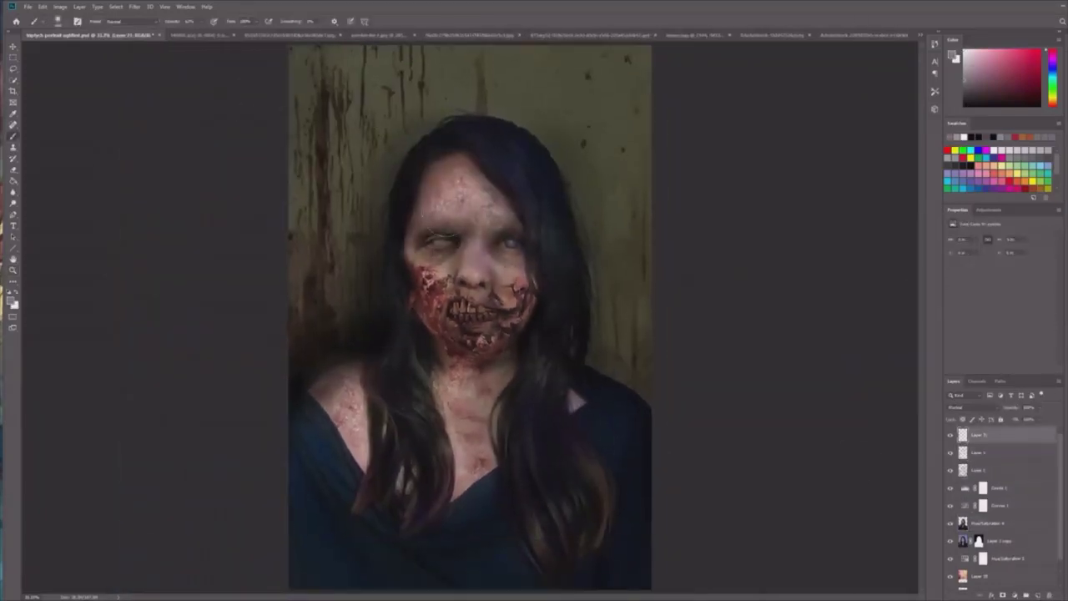
left_click(972, 408)
left_click(967, 512)
Paint gray on the Vivid Light layer over the hair, clothing and background edges to deepen the contrast.
left_click_drag(361, 337, 573, 413)
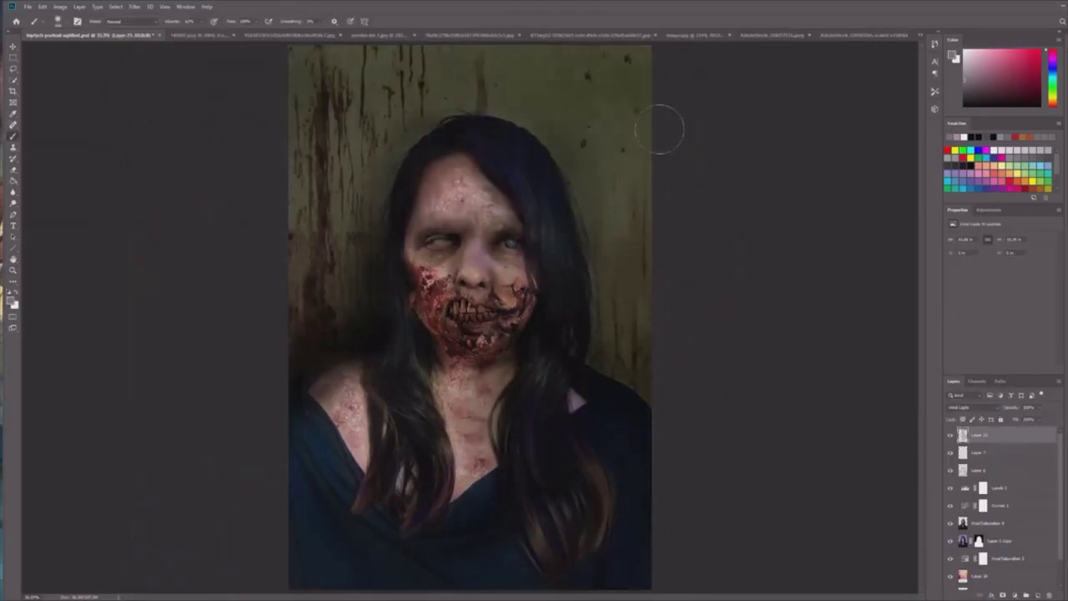
left_click(14, 270)
left_click(393, 457, "alt")
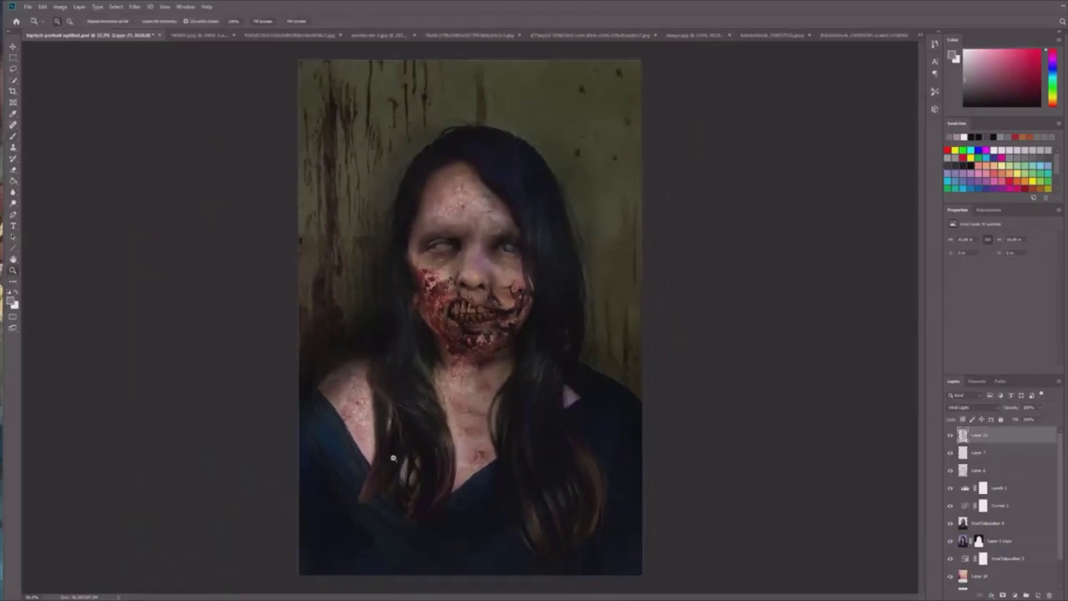